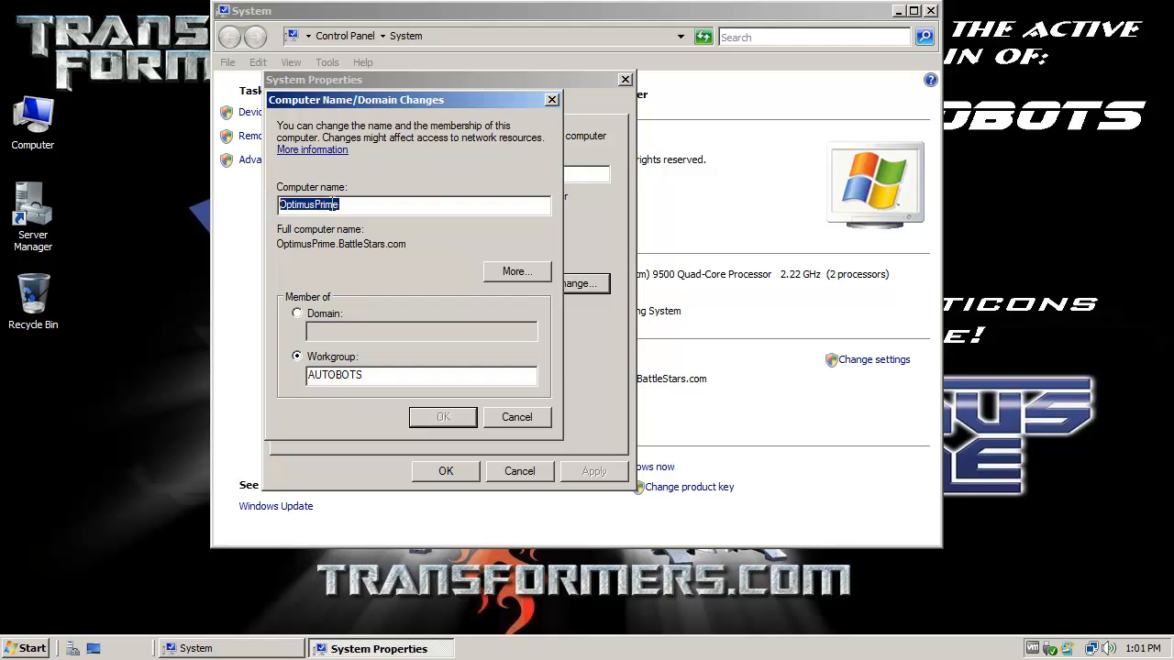
Step: Cancel the Computer Name change and System Properties, keeping the name OptimusPrime, and close System
{"action": "left_click", "coordinate": [375, 203]}
{"action": "left_click_drag", "start_coordinate": [357, 205], "coordinate": [252, 204]}
{"action": "left_click", "coordinate": [512, 417]}
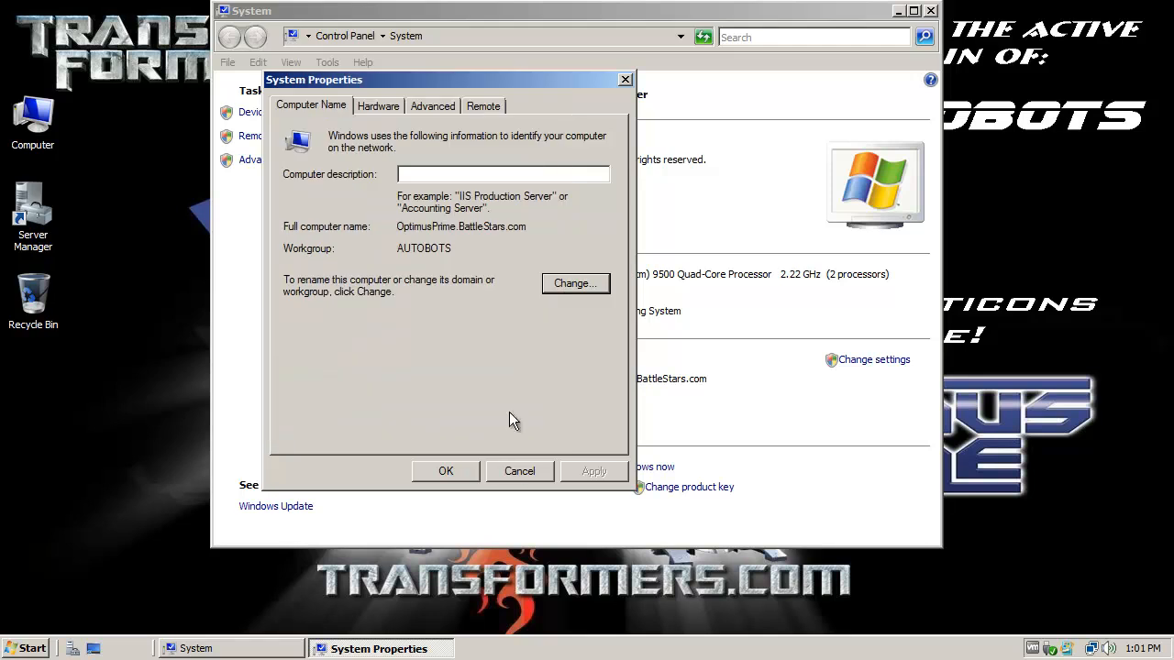
{"action": "left_click", "coordinate": [522, 470]}
{"action": "left_click", "coordinate": [931, 11]}
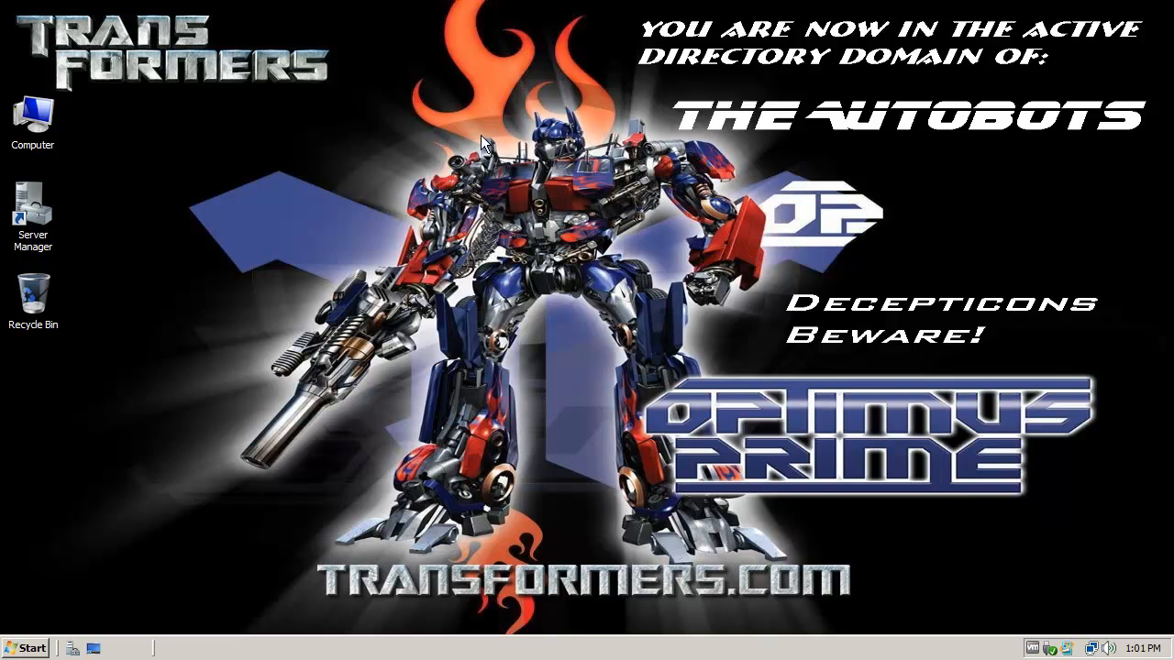
{"action": "left_click", "coordinate": [38, 212]}
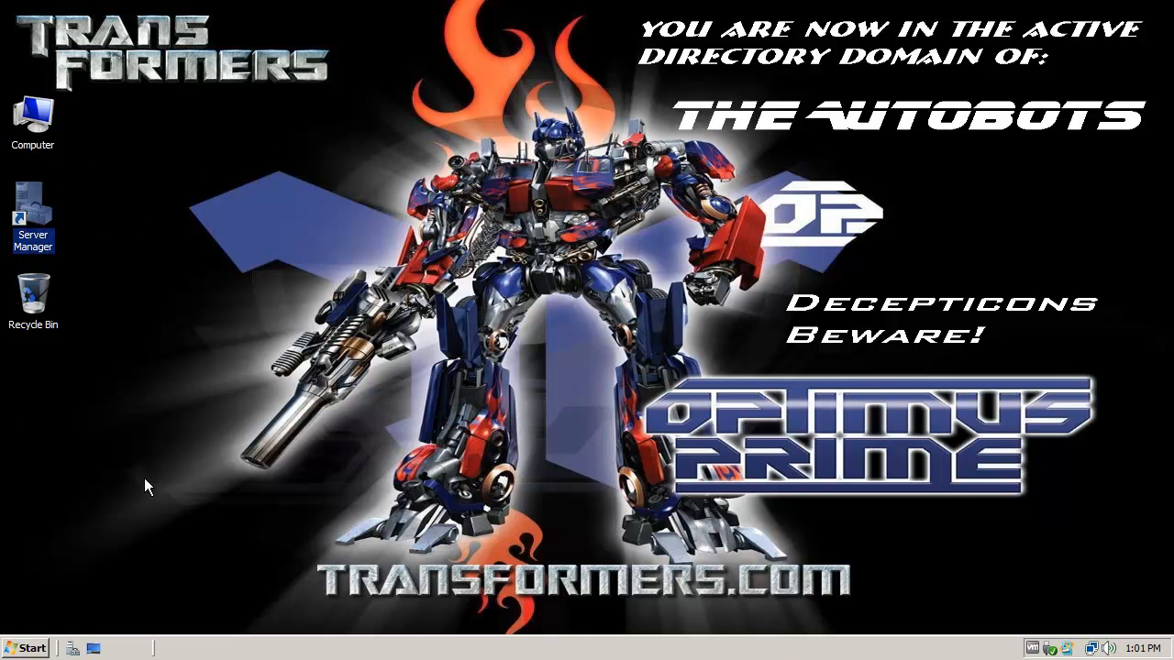
{"action": "left_click", "coordinate": [124, 492]}
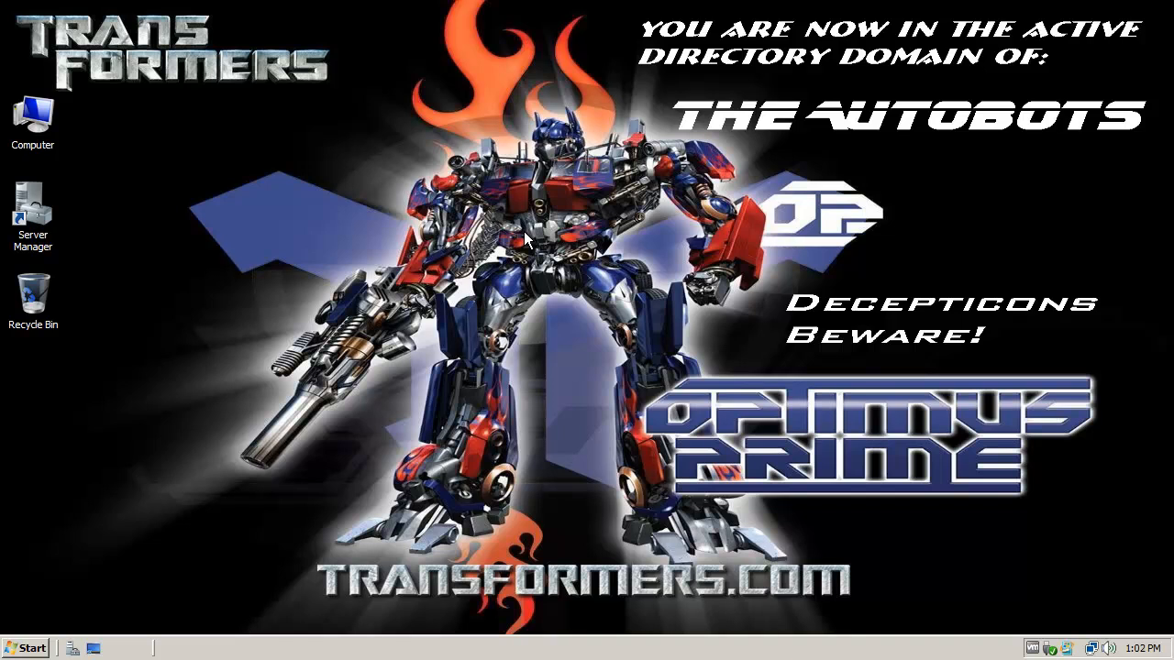
Step: Open the Network and Sharing Center from the Start menu's Network properties
{"action": "left_click", "coordinate": [25, 649]}
{"action": "right_click", "coordinate": [311, 356]}
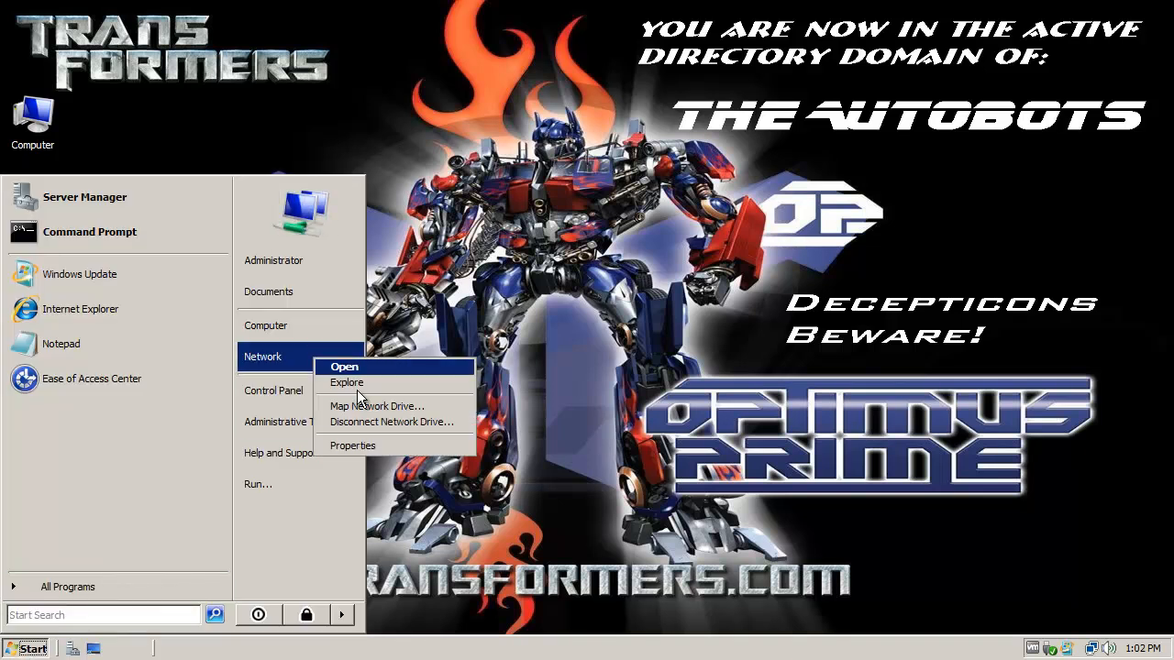
{"action": "left_click", "coordinate": [369, 448]}
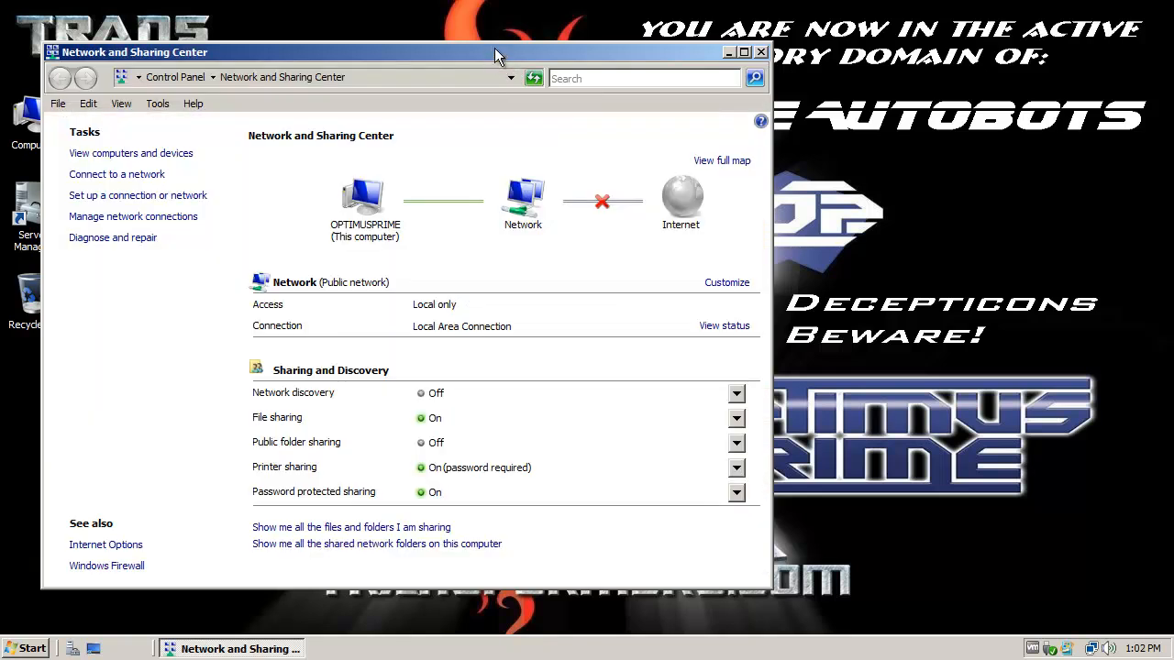
{"action": "left_click_drag", "start_coordinate": [487, 57], "coordinate": [623, 40]}
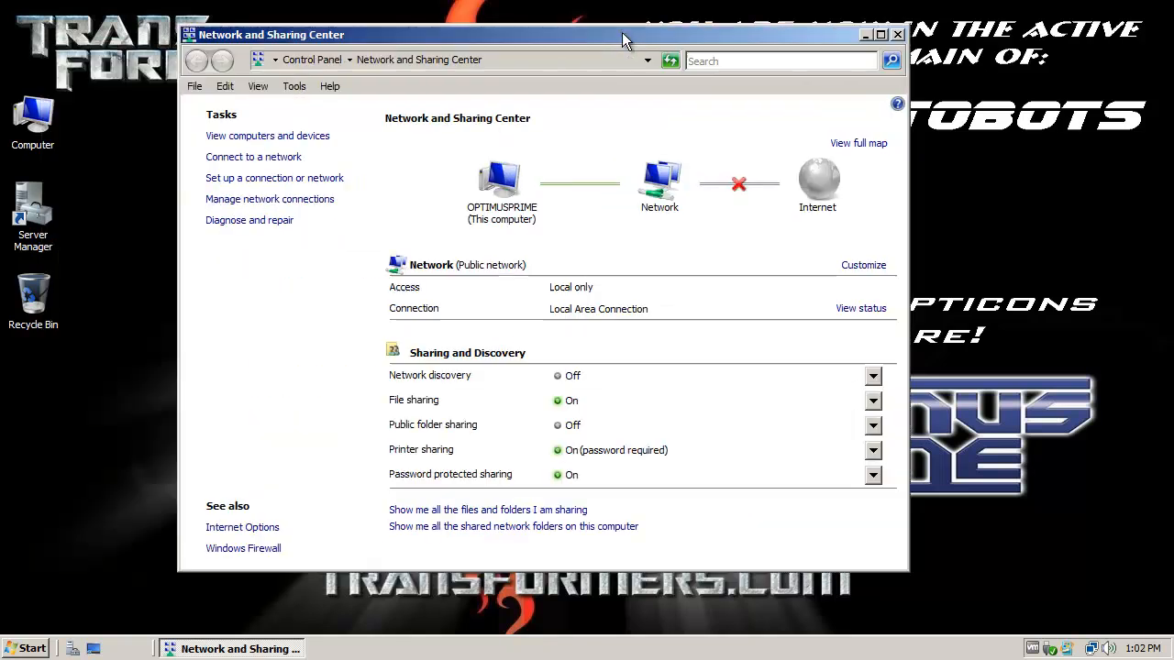
Step: Open the Local Area Connection properties from Manage network connections
{"action": "left_click", "coordinate": [301, 202]}
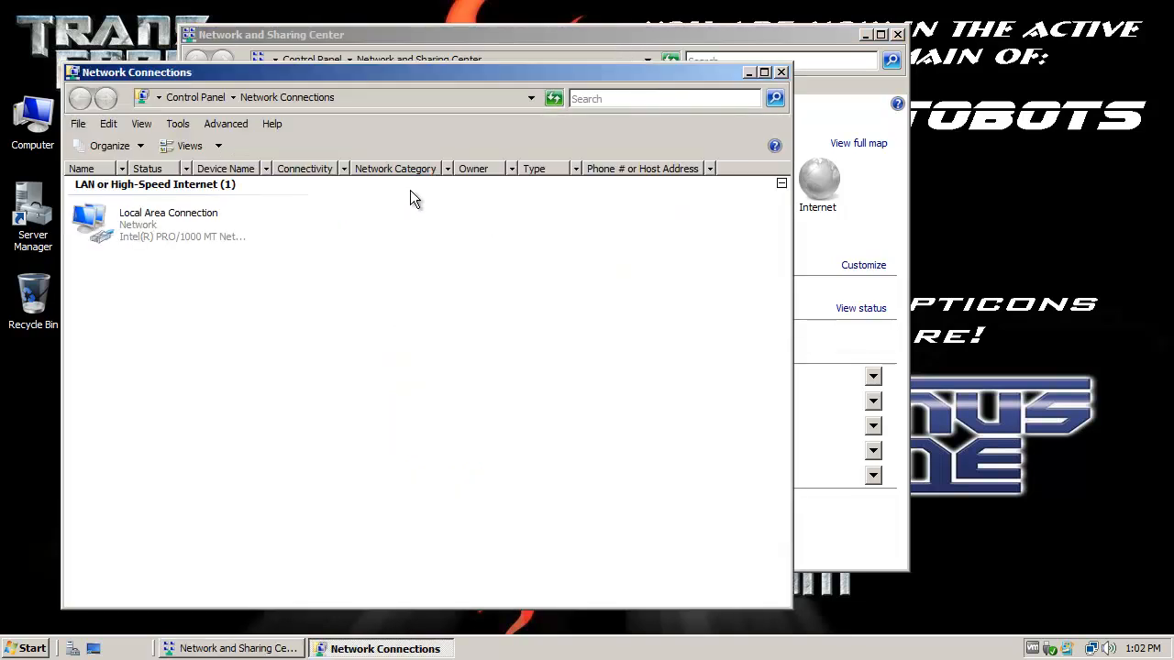
{"action": "left_click", "coordinate": [142, 229]}
{"action": "right_click", "coordinate": [142, 230]}
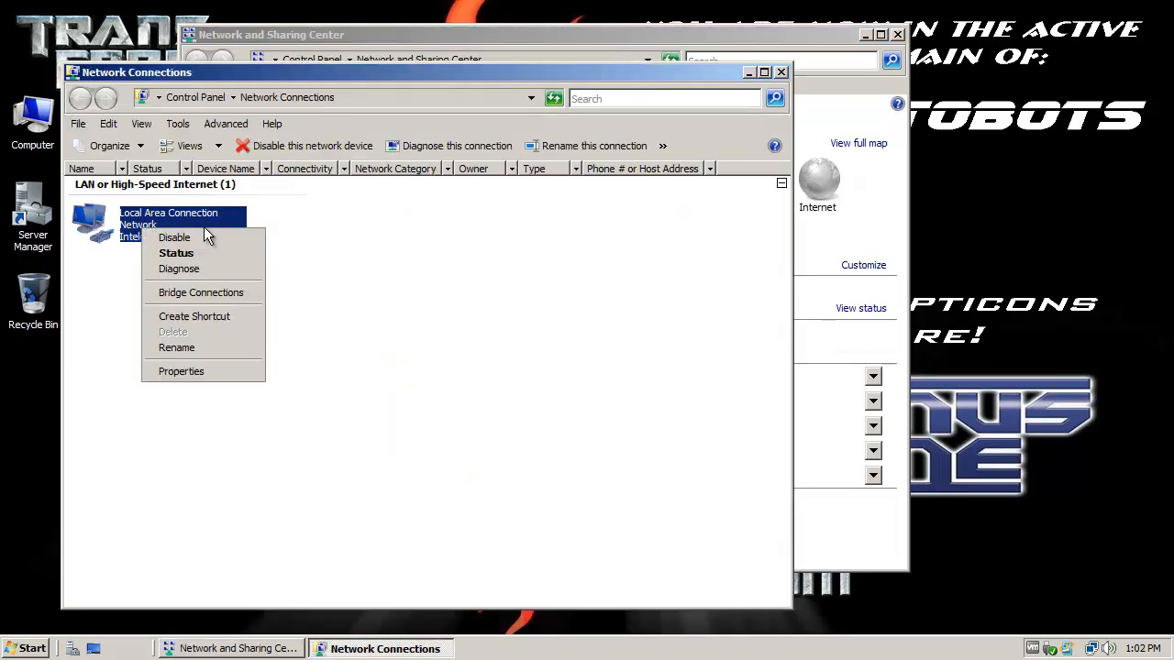
{"action": "left_click", "coordinate": [193, 372]}
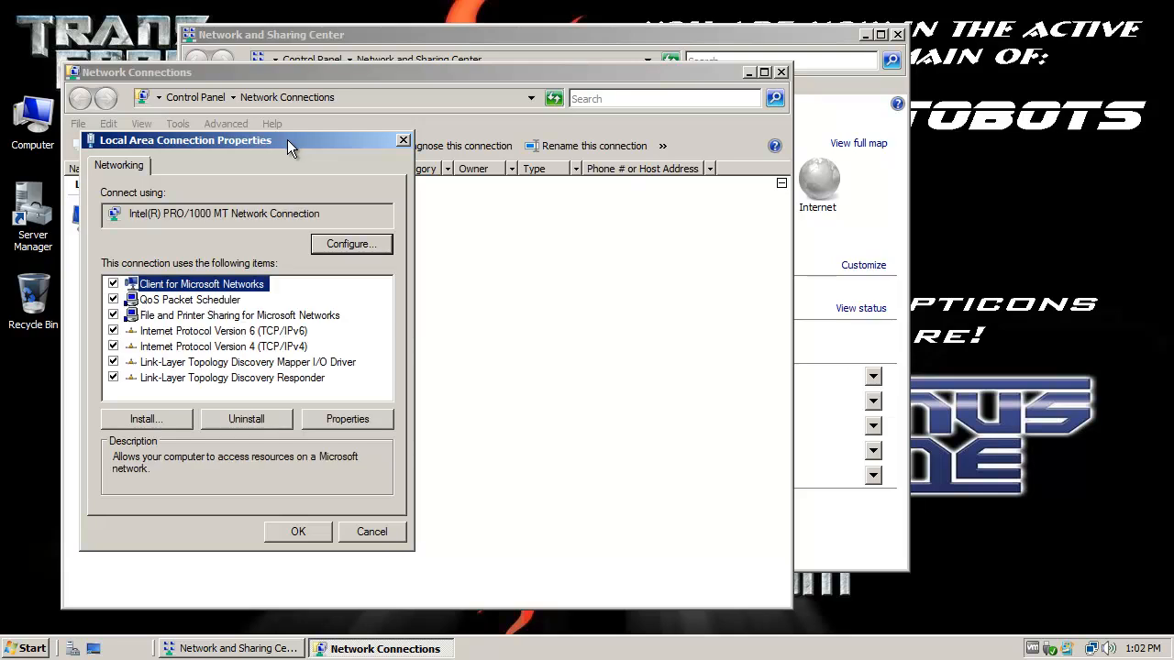
Step: Uncheck Internet Protocol Version 6 and open the TCP/IPv4 properties for the Local Area Connection
{"action": "left_click_drag", "start_coordinate": [459, 156], "coordinate": [527, 150]}
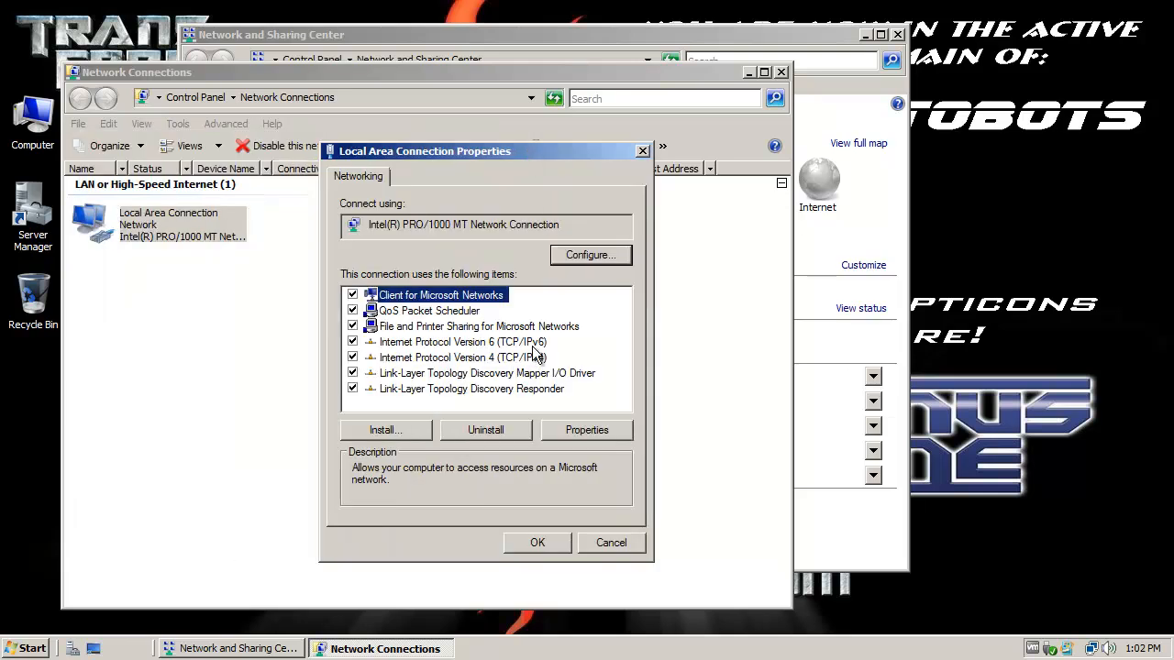
{"action": "left_click", "coordinate": [353, 342]}
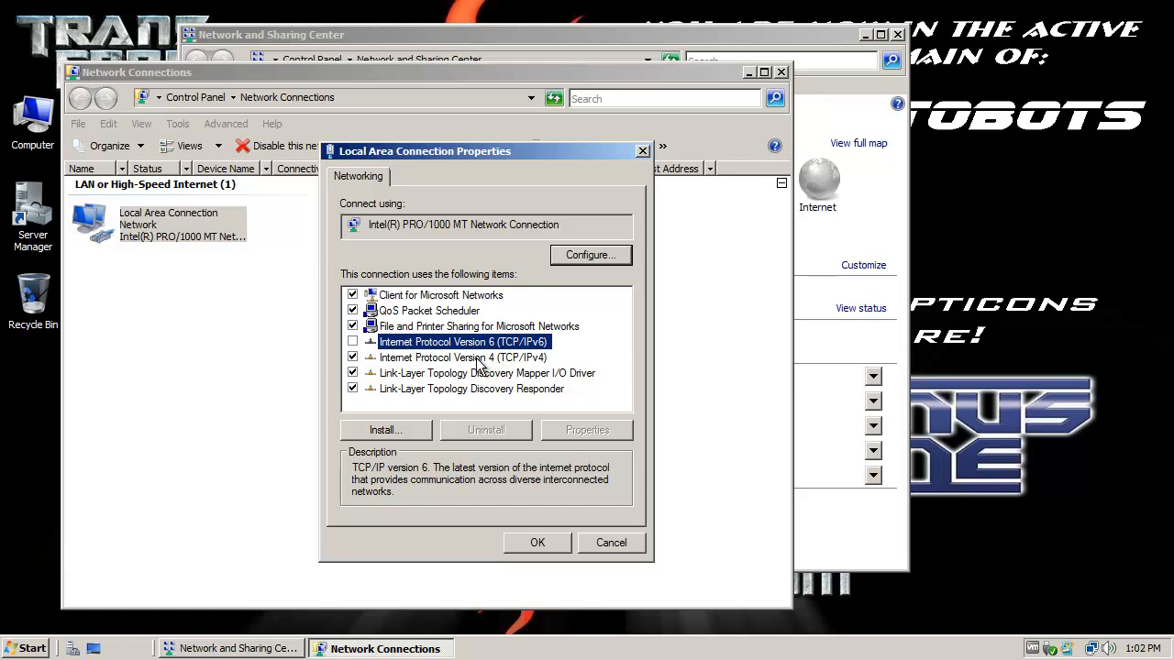
{"action": "left_click", "coordinate": [479, 366]}
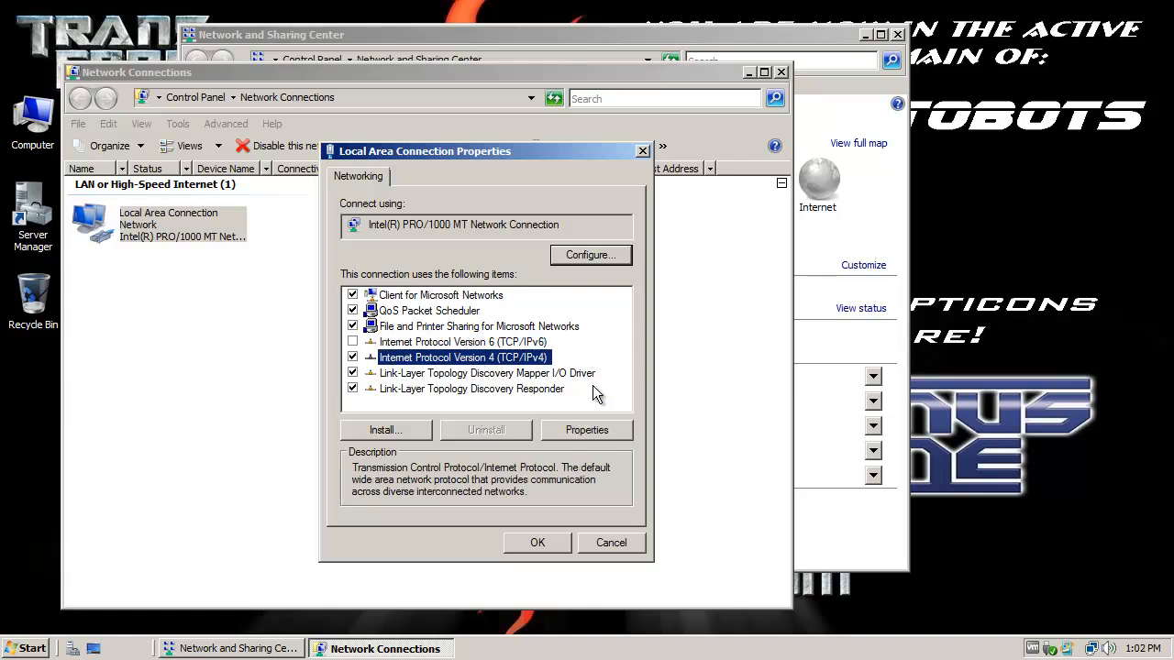
{"action": "left_click", "coordinate": [608, 429]}
{"action": "left_click_drag", "start_coordinate": [549, 216], "coordinate": [563, 119]}
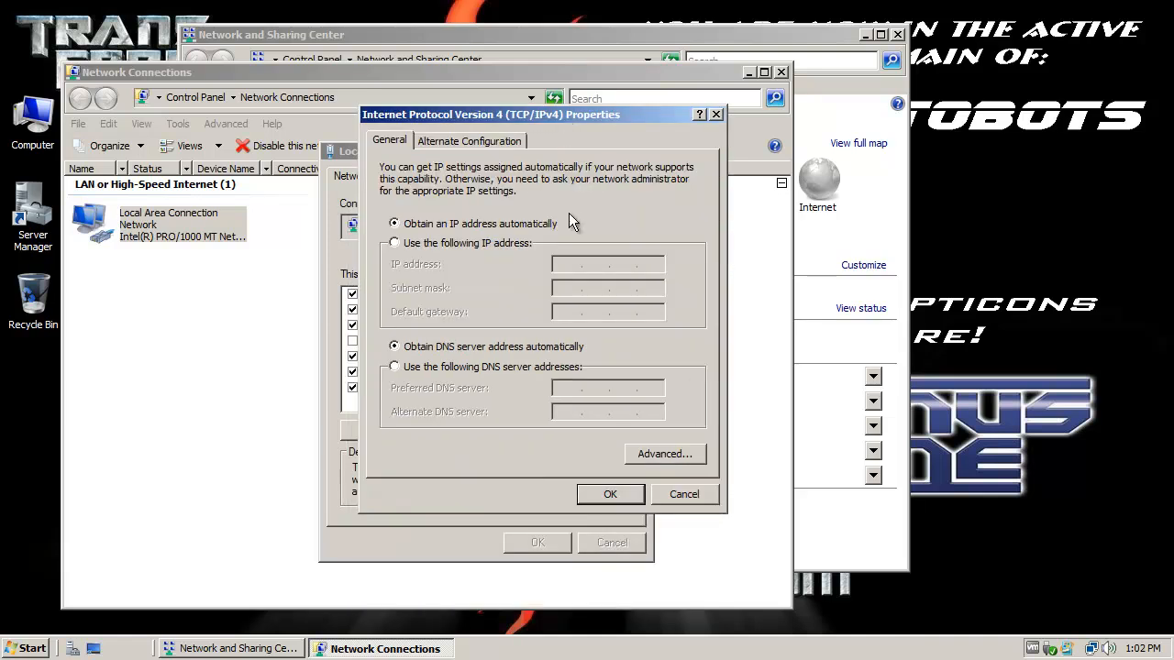
Step: Assign the static IP address 222.222.222.1 with subnet mask 255.255.255.0
{"action": "left_click", "coordinate": [437, 246]}
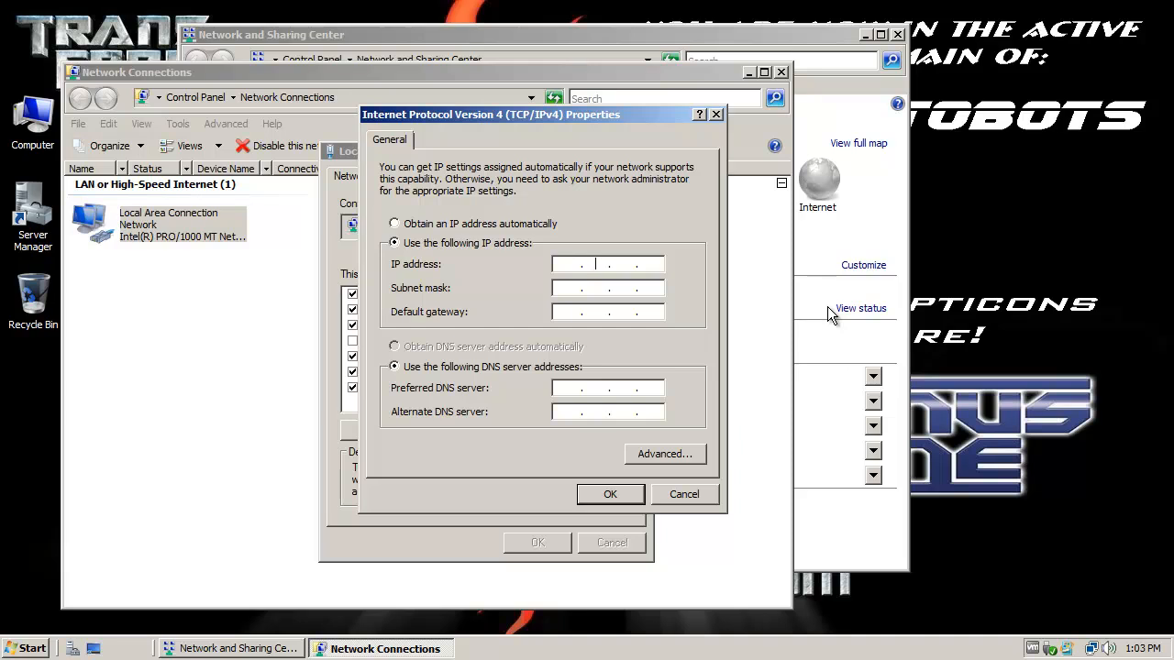
{"action": "key", "text": "BackSpace"}
{"action": "key", "text": "BackSpace"}
{"action": "type", "text": "222 . 222 . 4"}
{"action": "key", "text": "BackSpace"}
{"action": "type", "text": "222 . 1"}
{"action": "left_click", "coordinate": [561, 287]}
{"action": "left_click", "coordinate": [569, 313]}
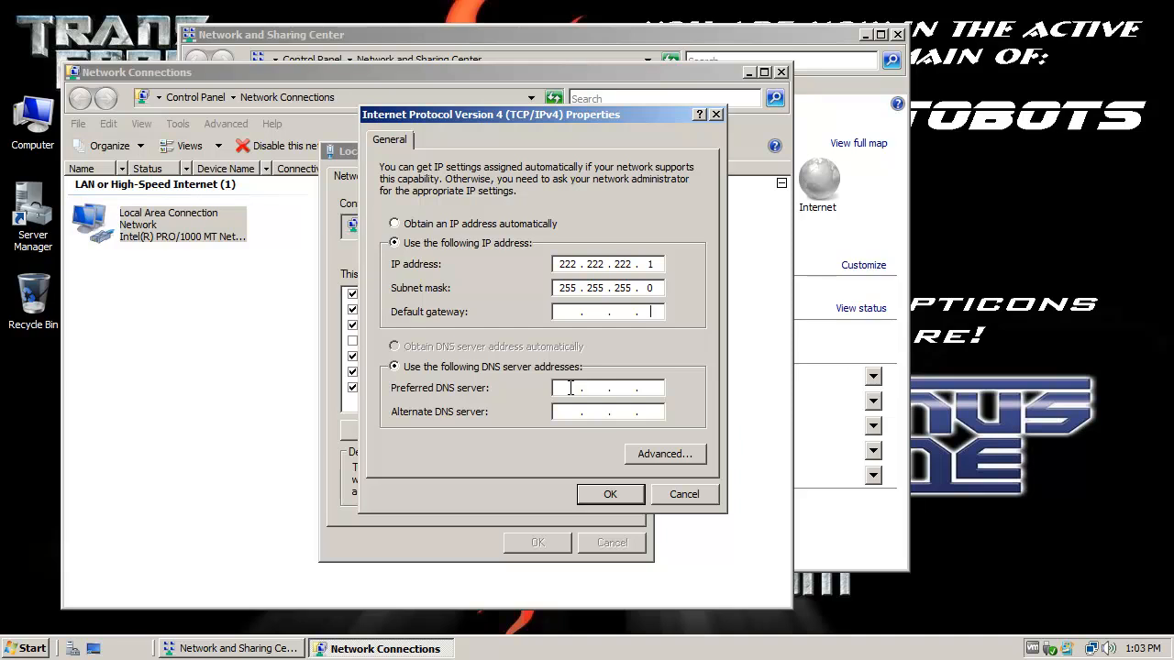
{"action": "left_click", "coordinate": [566, 390]}
Step: Enter 127.0.0.1 as the preferred DNS server
{"action": "type", "text": "127 . 0 . 0 . 1"}
{"action": "key", "text": "shift+Tab"}
{"action": "double_click", "coordinate": [651, 388]}
{"action": "double_click", "coordinate": [565, 389]}
{"action": "left_click", "coordinate": [657, 387]}
Step: Save the IPv4 settings and close the Local Area Connection Properties
{"action": "left_click", "coordinate": [609, 497]}
{"action": "left_click", "coordinate": [609, 494]}
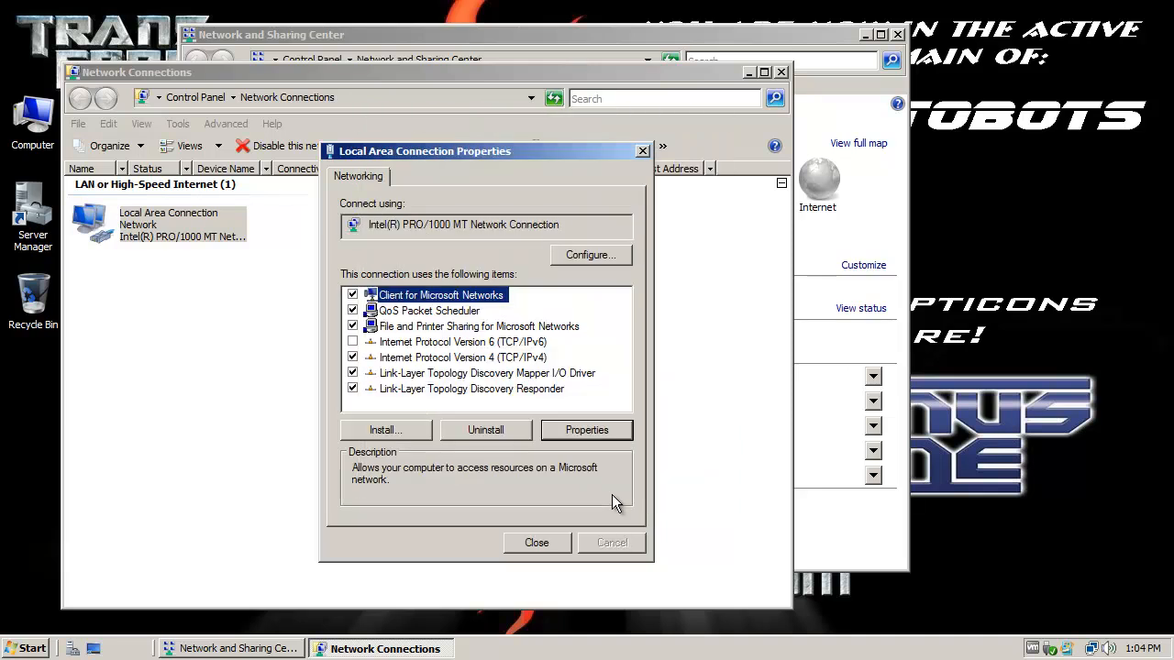
{"action": "left_click", "coordinate": [538, 543]}
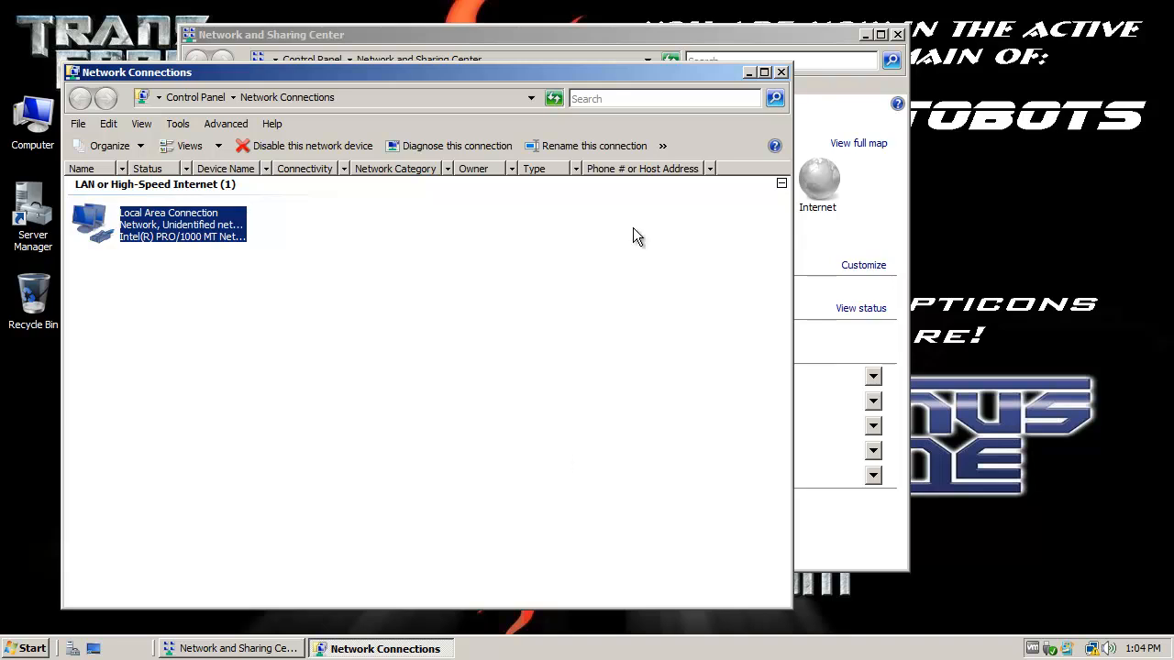
Step: Close the Network Connections and Network and Sharing Center windows
{"action": "left_click", "coordinate": [782, 73]}
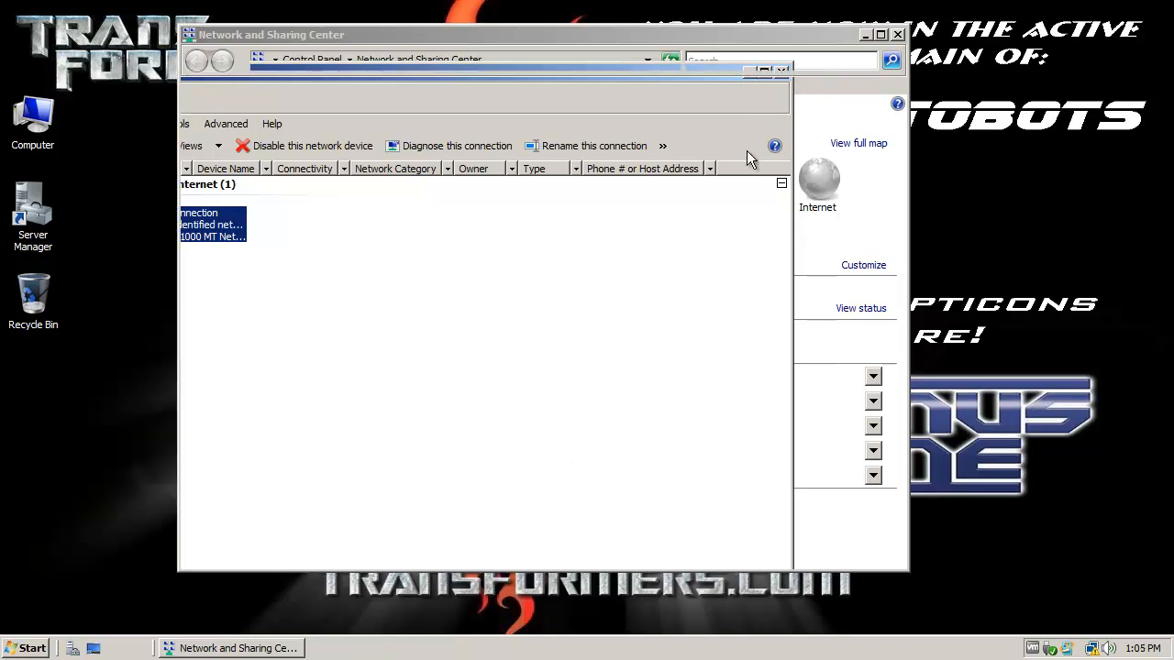
{"action": "left_click", "coordinate": [897, 36]}
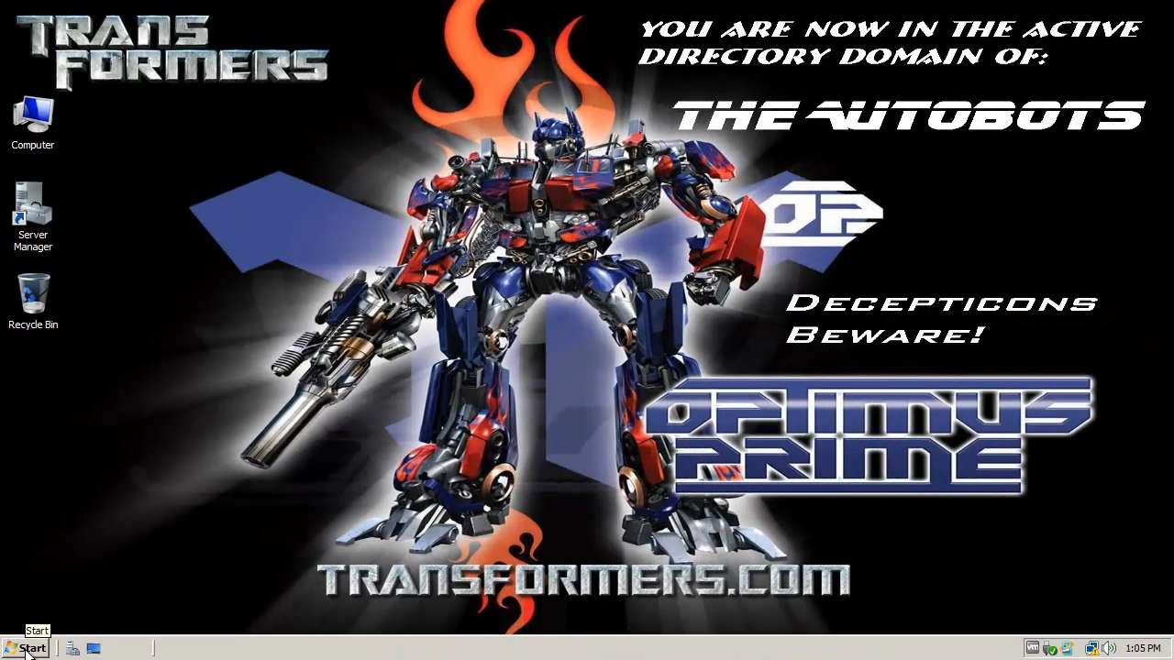
Step: Launch dcpromo from the Start menu search
{"action": "left_click", "coordinate": [27, 649]}
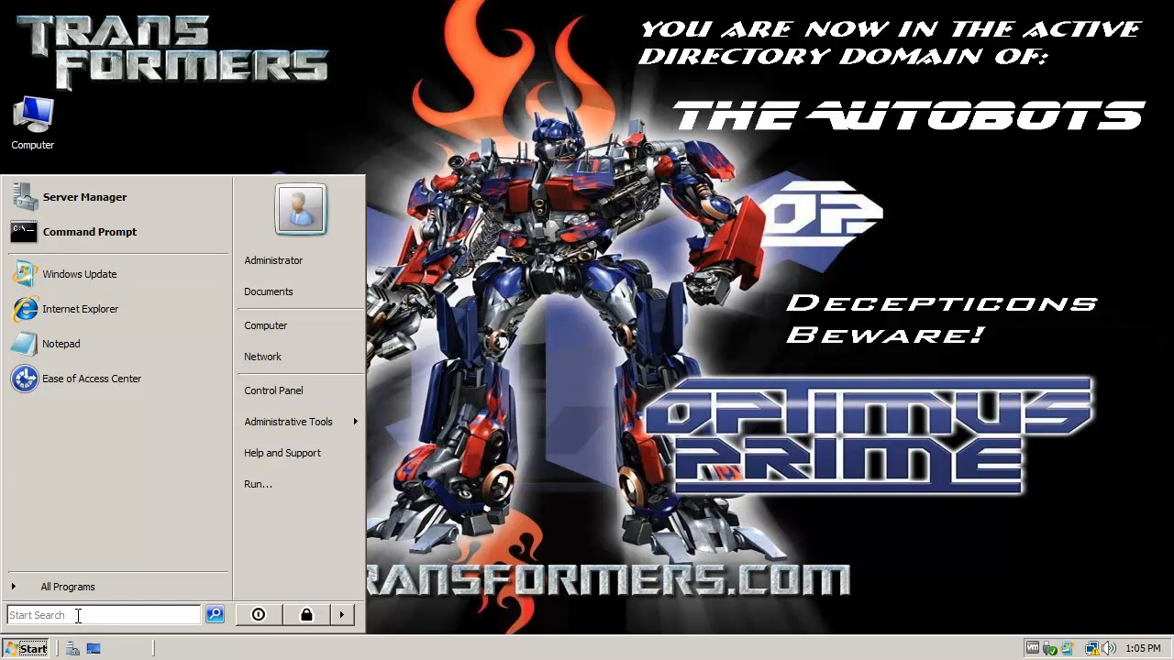
{"action": "type", "text": "dcpromo"}
{"action": "key", "text": "Return"}
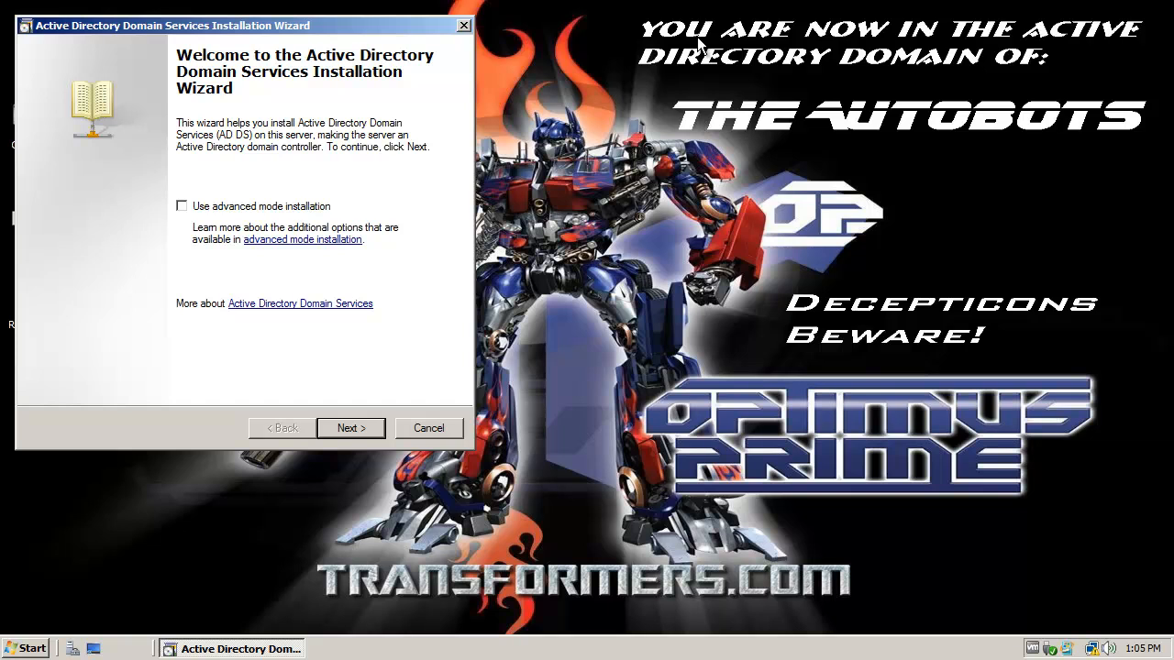
Step: Enable advanced mode installation and advance past the Welcome and Operating System Compatibility pages
{"action": "left_click_drag", "start_coordinate": [363, 23], "coordinate": [547, 33]}
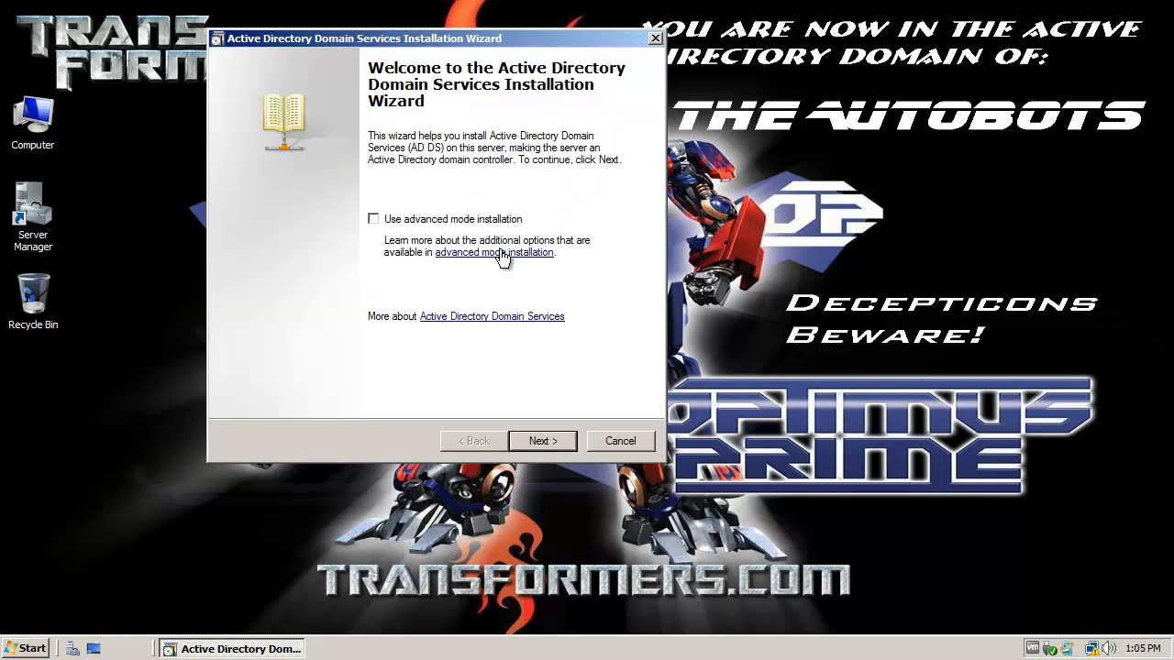
{"action": "left_click", "coordinate": [404, 222]}
{"action": "left_click", "coordinate": [541, 440]}
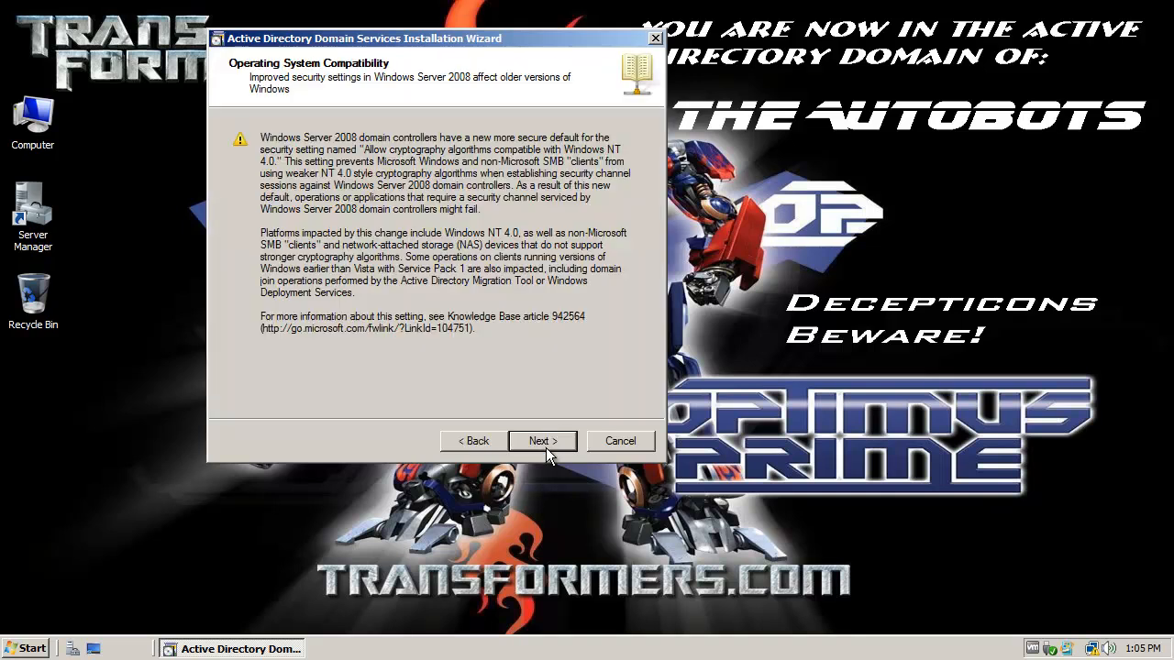
{"action": "left_click_drag", "start_coordinate": [452, 42], "coordinate": [445, 58]}
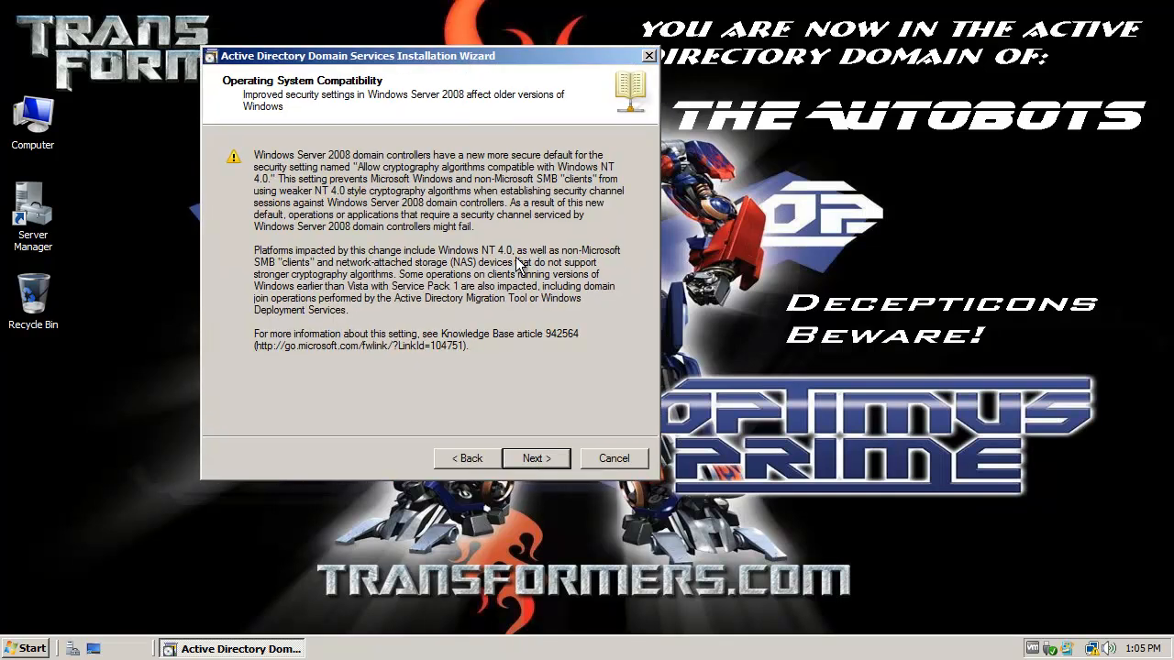
{"action": "left_click", "coordinate": [551, 463]}
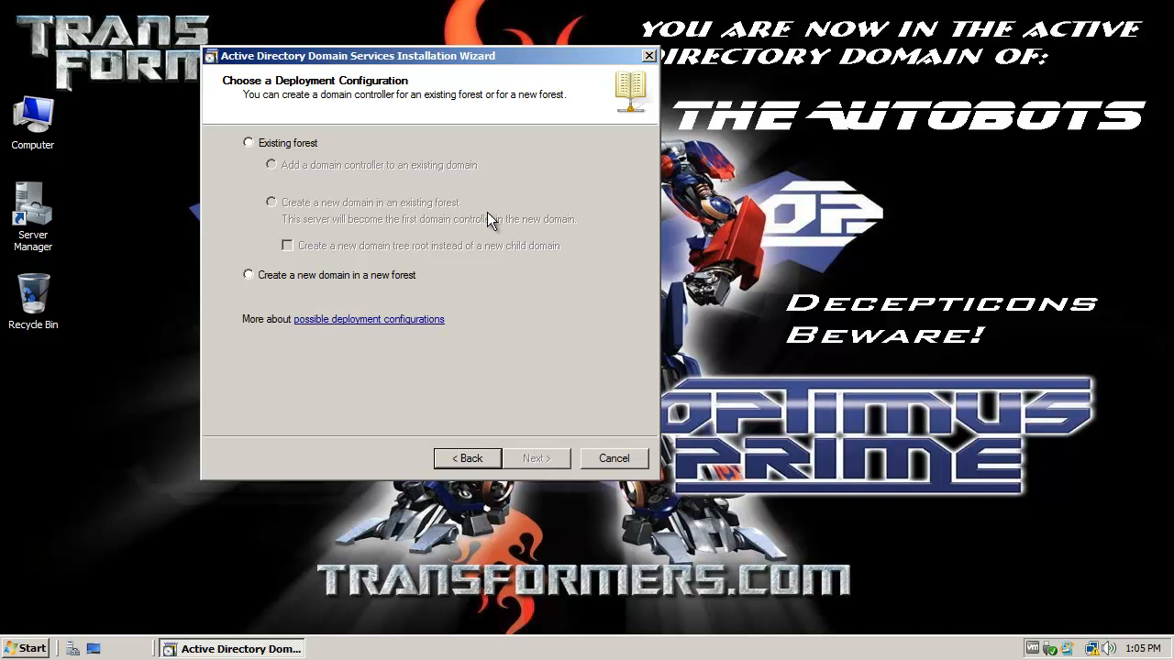
Step: Choose 'Create a new domain in a new forest' and continue to the forest root domain page
{"action": "left_click_drag", "start_coordinate": [514, 59], "coordinate": [421, 73]}
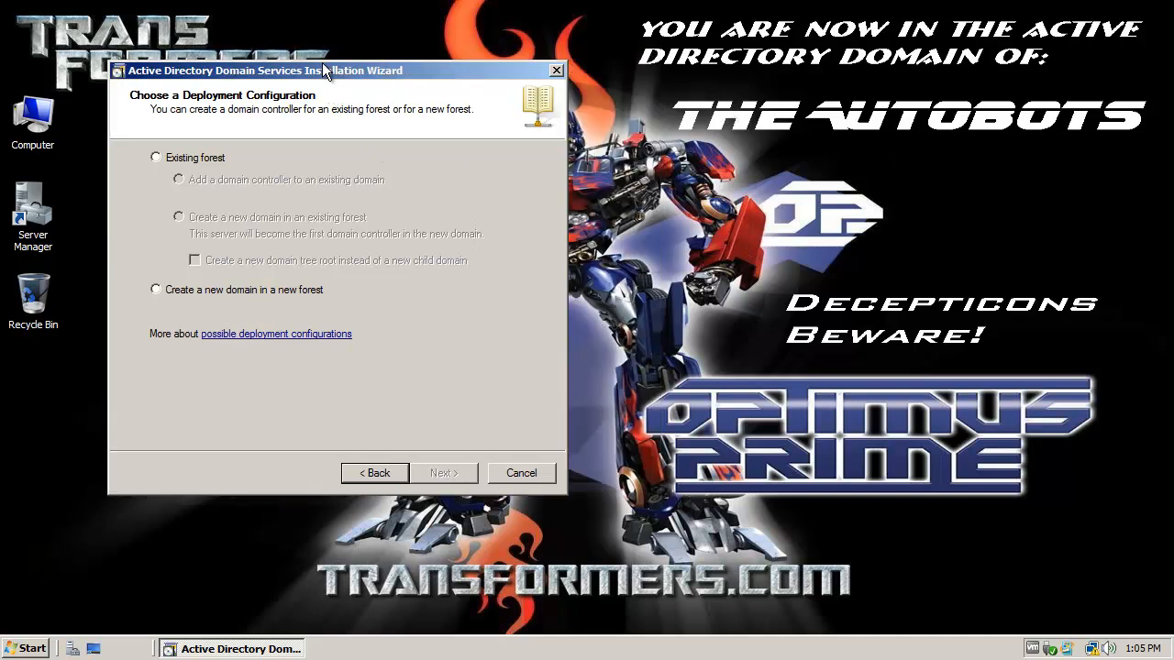
{"action": "left_click_drag", "start_coordinate": [426, 73], "coordinate": [496, 69]}
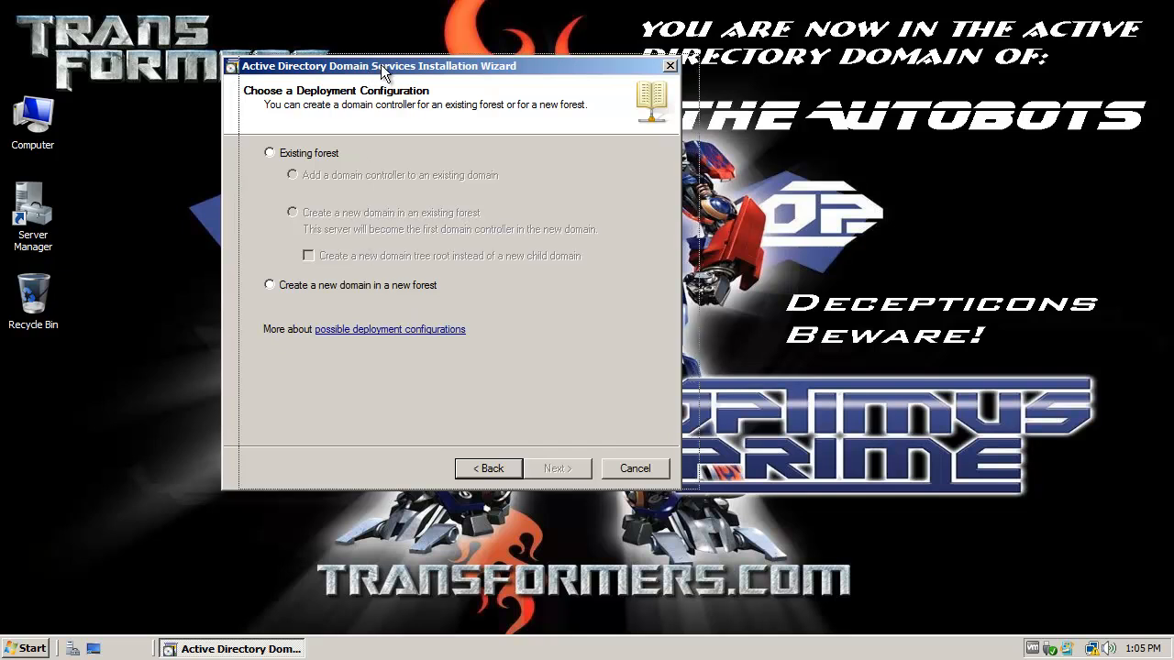
{"action": "left_click_drag", "start_coordinate": [371, 73], "coordinate": [389, 71]}
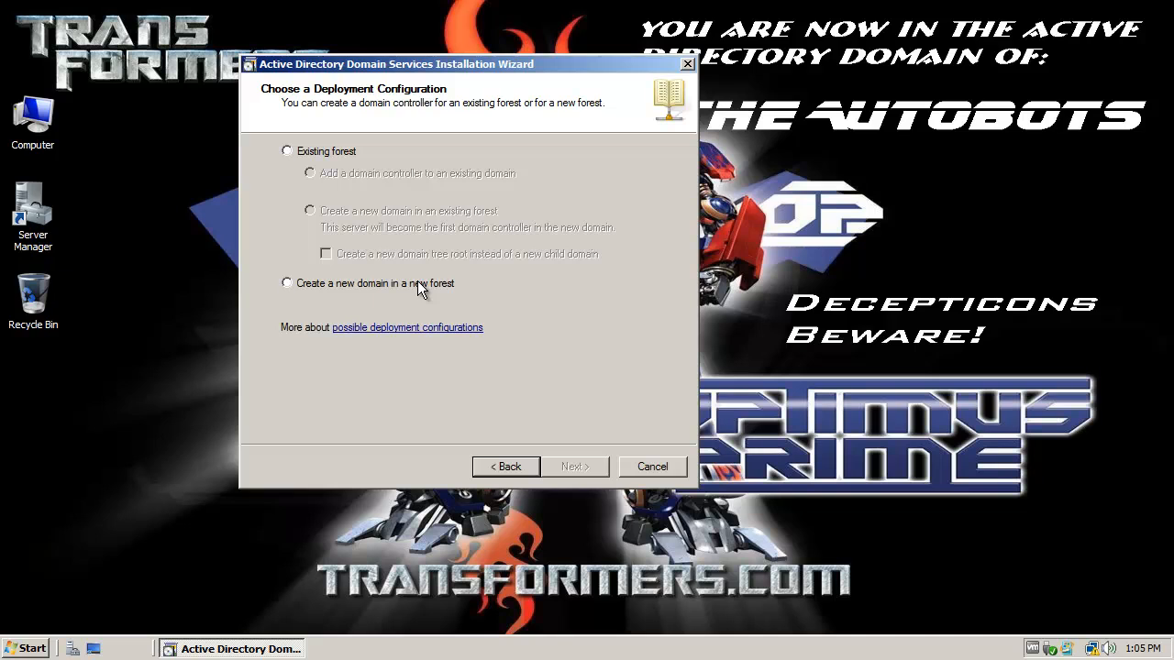
{"action": "left_click", "coordinate": [358, 284]}
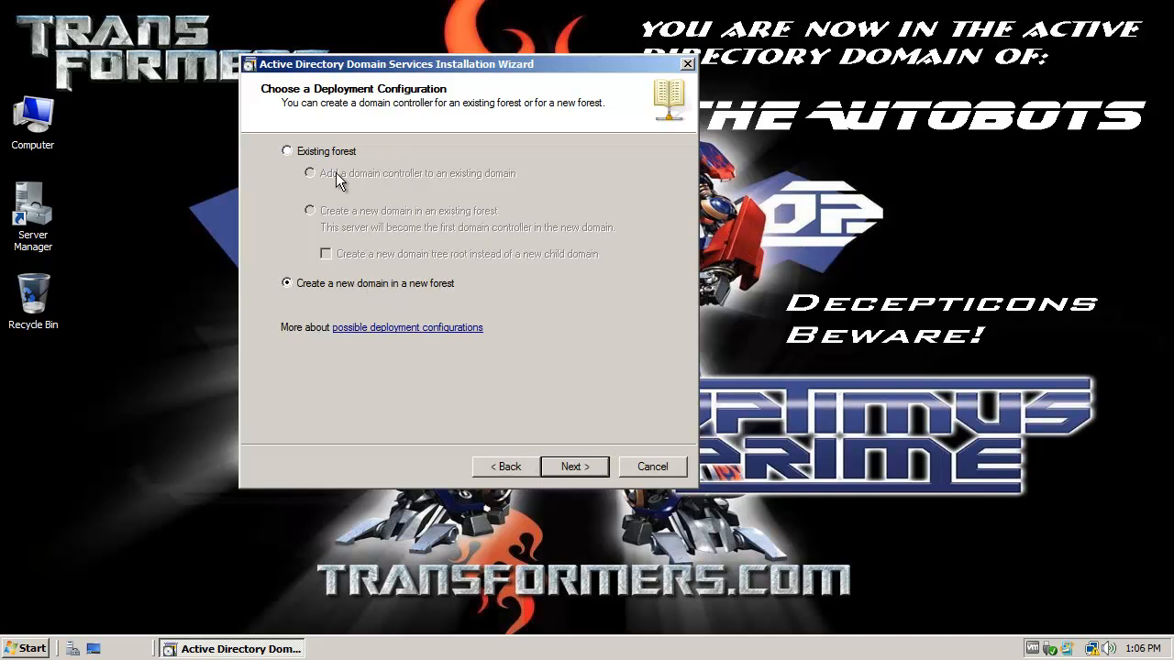
{"action": "left_click", "coordinate": [601, 468]}
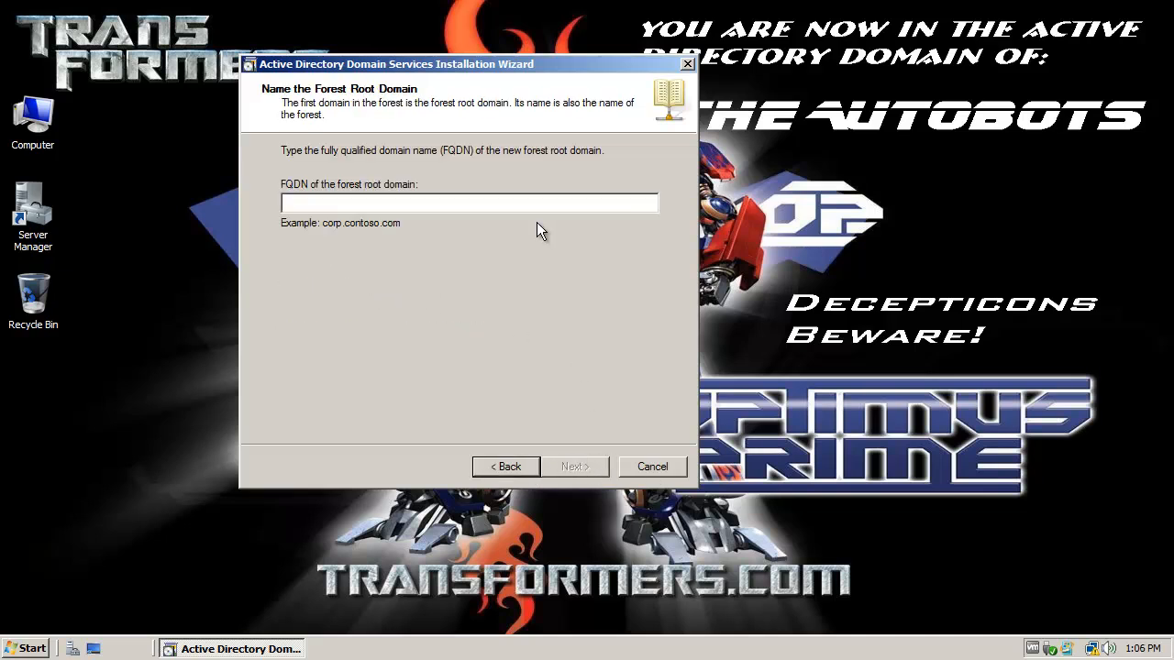
Step: Go back to the deployment configuration page and select Existing forest
{"action": "left_click", "coordinate": [501, 466]}
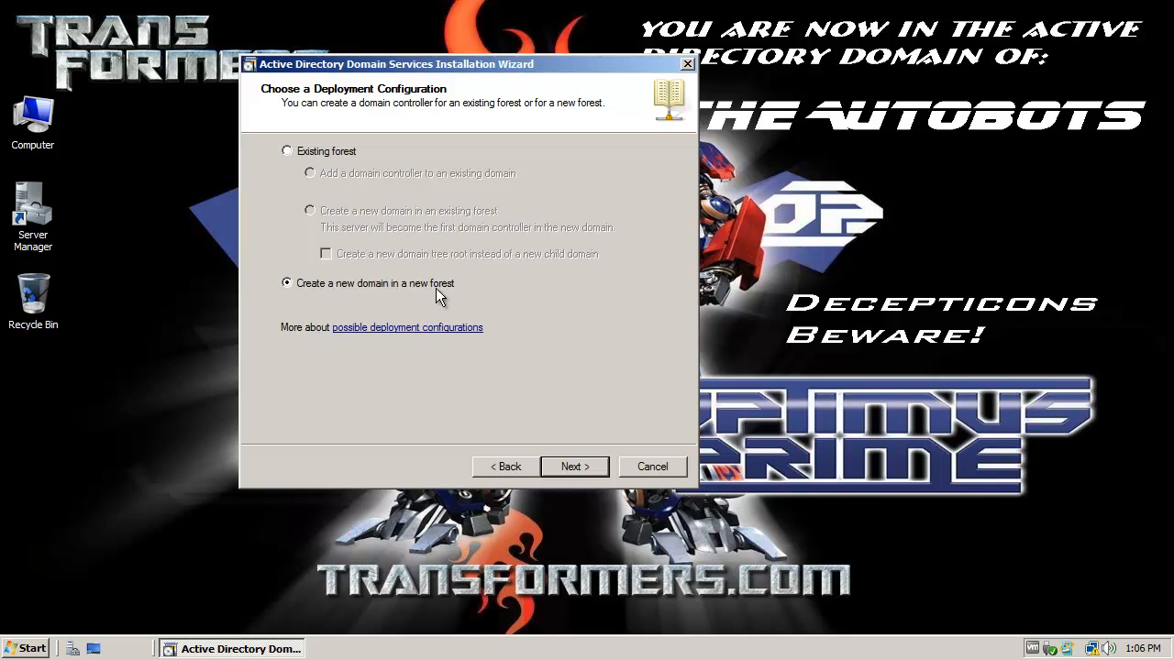
{"action": "left_click", "coordinate": [309, 158]}
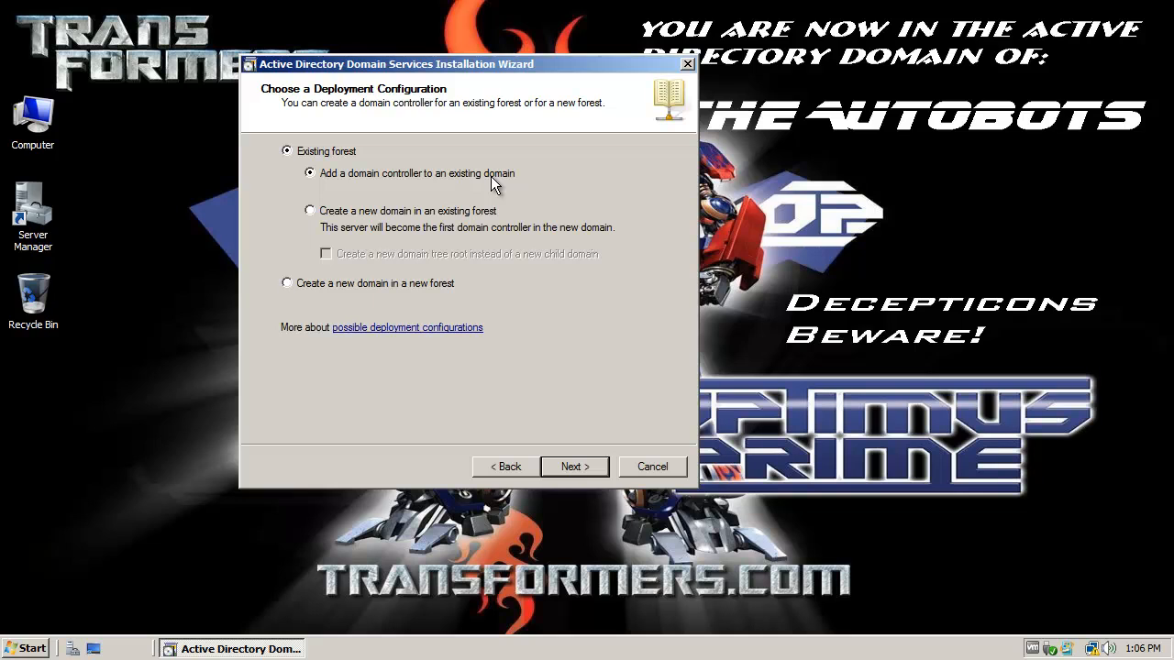
Step: Switch the deployment option to 'Create a new domain in an existing forest'
{"action": "left_click", "coordinate": [371, 214]}
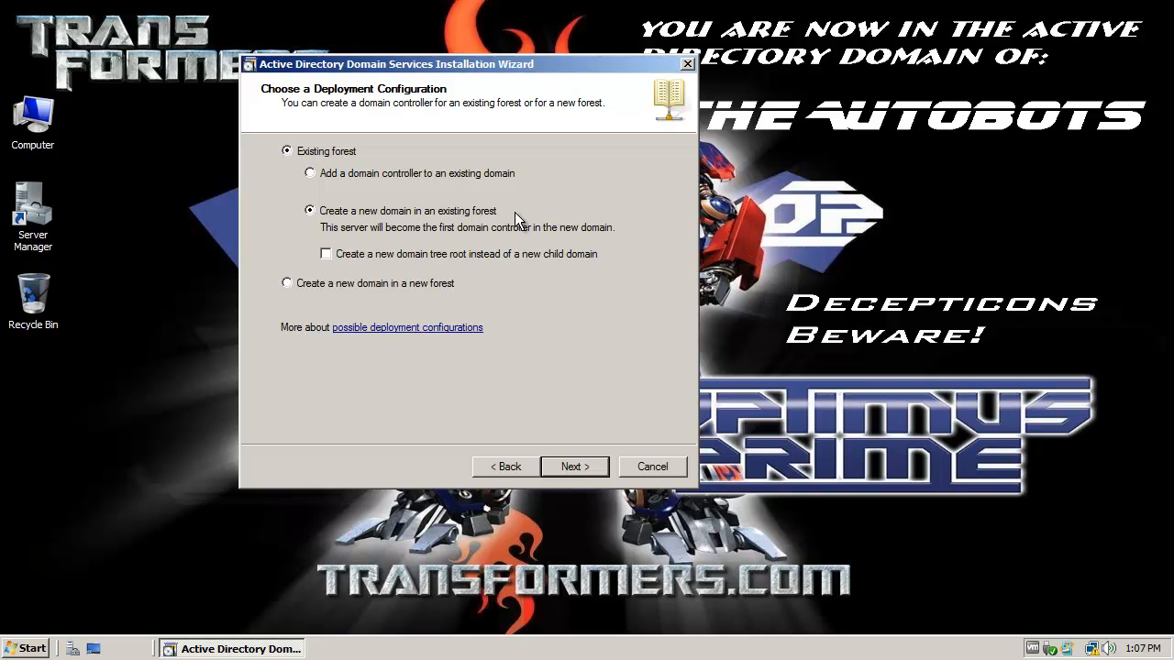
Step: Try the new domain tree root option, then revert to a new domain in a new forest
{"action": "left_click", "coordinate": [357, 256]}
{"action": "left_click", "coordinate": [327, 254]}
{"action": "left_click", "coordinate": [311, 284]}
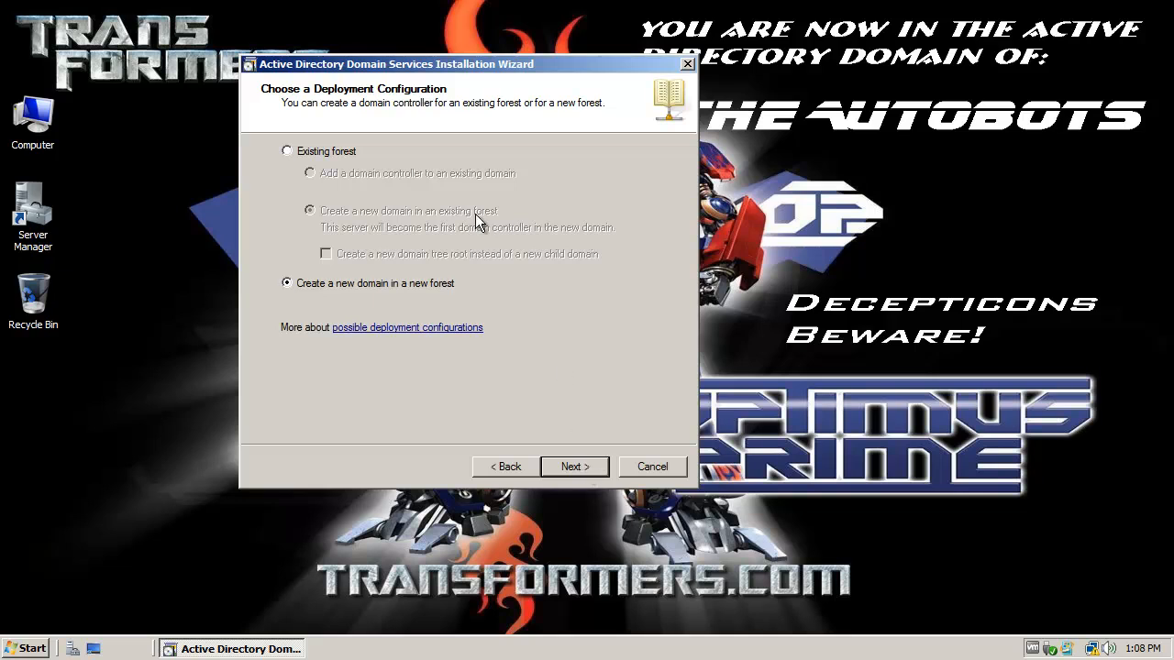
Step: Enter Autobots.Transformers as the forest root domain FQDN
{"action": "left_click", "coordinate": [573, 467]}
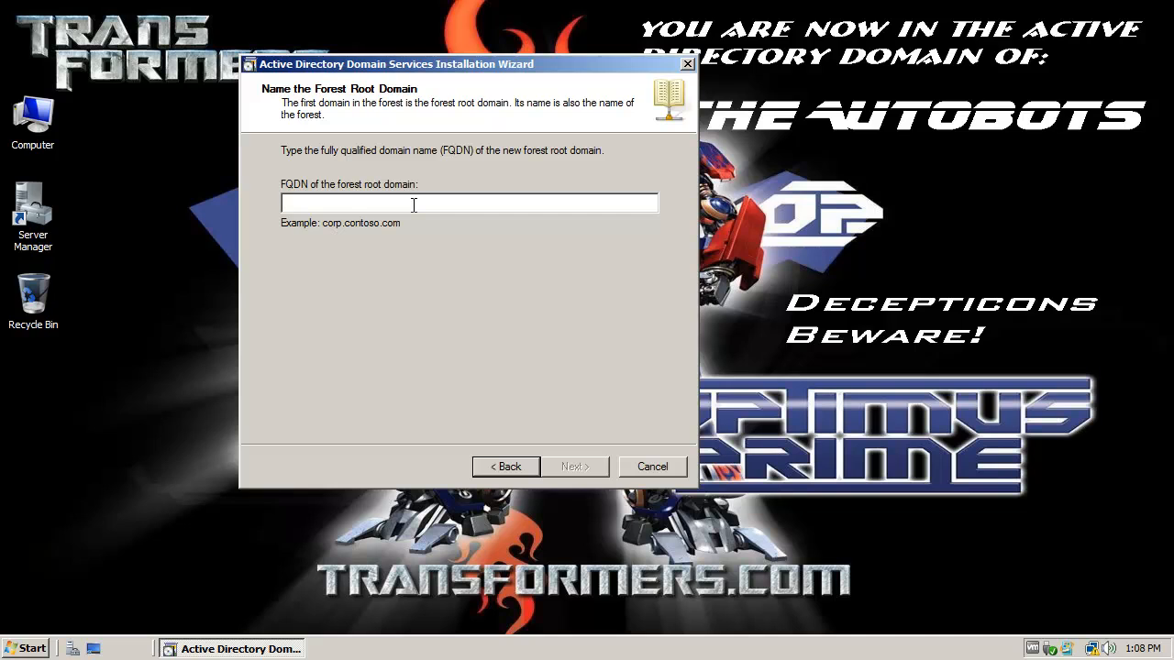
{"action": "type", "text": "Autobots"}
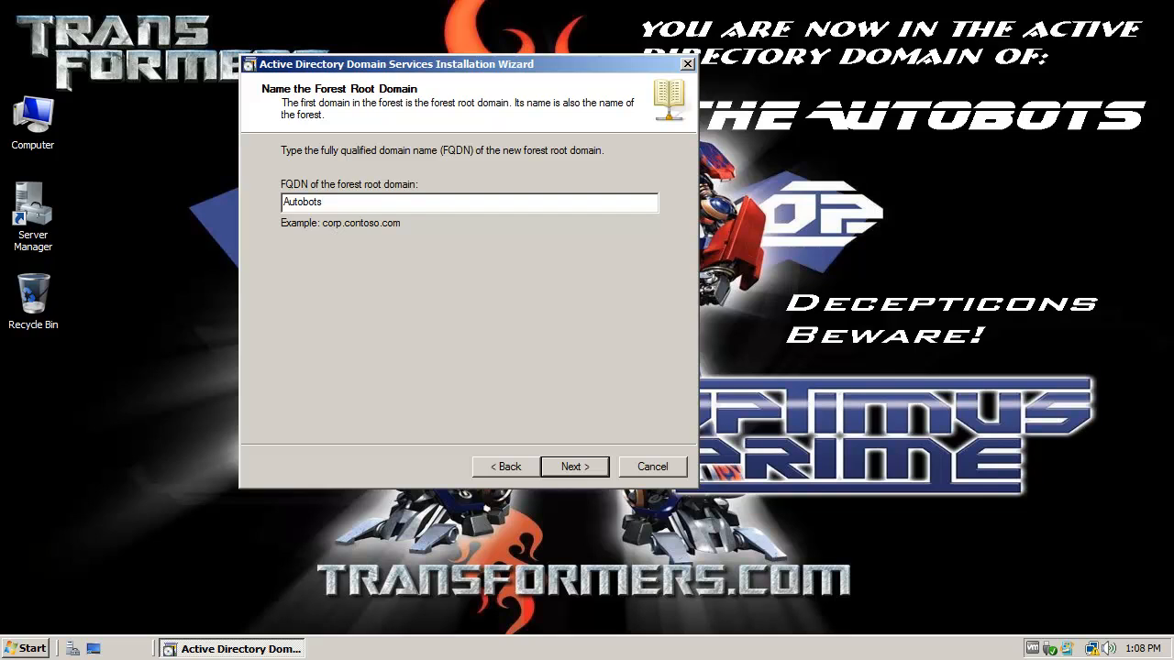
{"action": "type", "text": ".Transformers"}
Step: Try replacing Transformers with com, then restore the name to Autobots.Transformers
{"action": "left_click_drag", "start_coordinate": [383, 203], "coordinate": [324, 205]}
{"action": "left_click", "coordinate": [323, 202]}
{"action": "left_click_drag", "start_coordinate": [323, 202], "coordinate": [266, 202]}
{"action": "left_click_drag", "start_coordinate": [384, 202], "coordinate": [273, 202]}
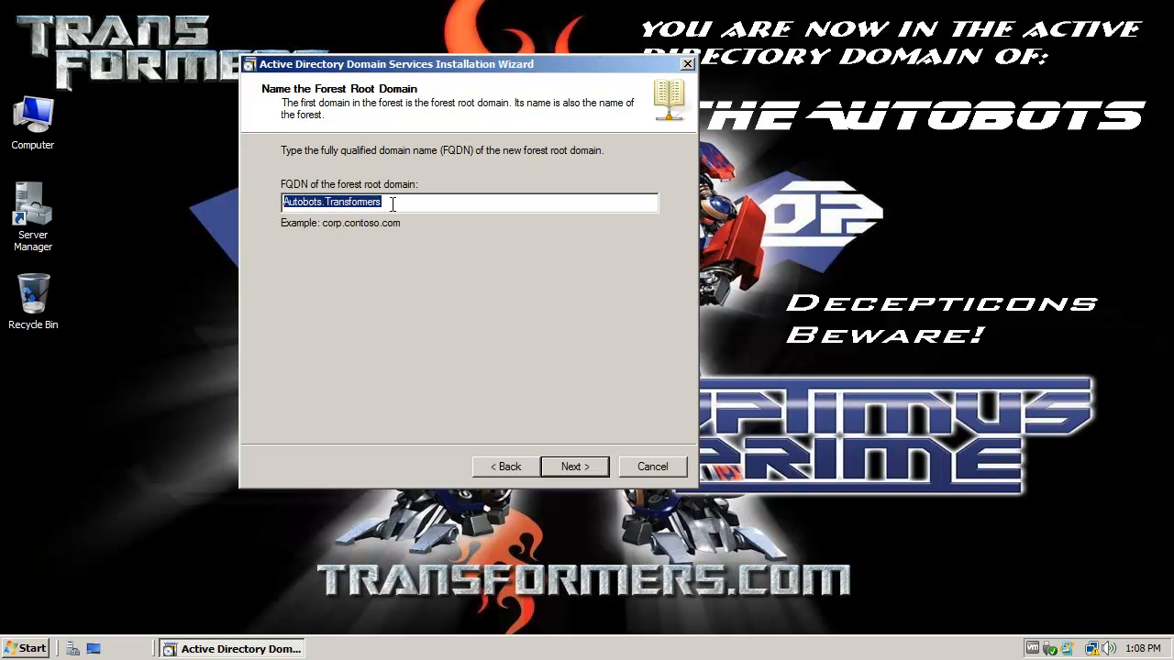
{"action": "left_click_drag", "start_coordinate": [401, 203], "coordinate": [324, 202]}
{"action": "type", "text": "com"}
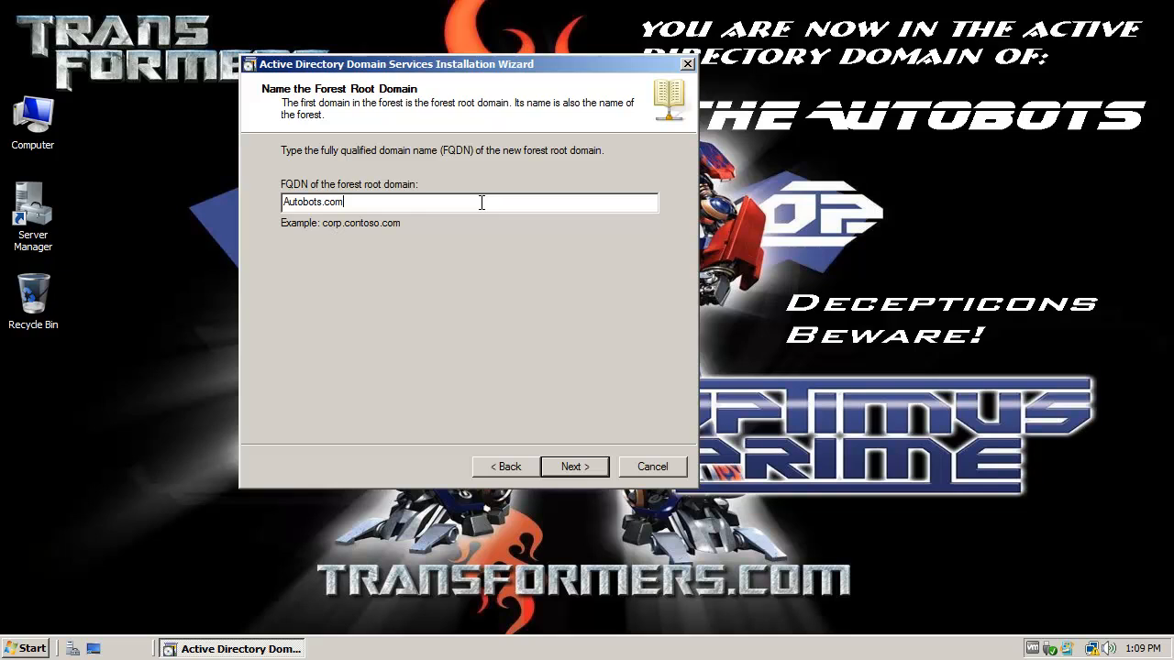
{"action": "key", "text": "BackSpace"}
{"action": "key", "text": "BackSpace"}
{"action": "key", "text": "BackSpace"}
{"action": "type", "text": "Transformers"}
Step: Prefix the domain name with a sub1. label
{"action": "double_click", "coordinate": [371, 201]}
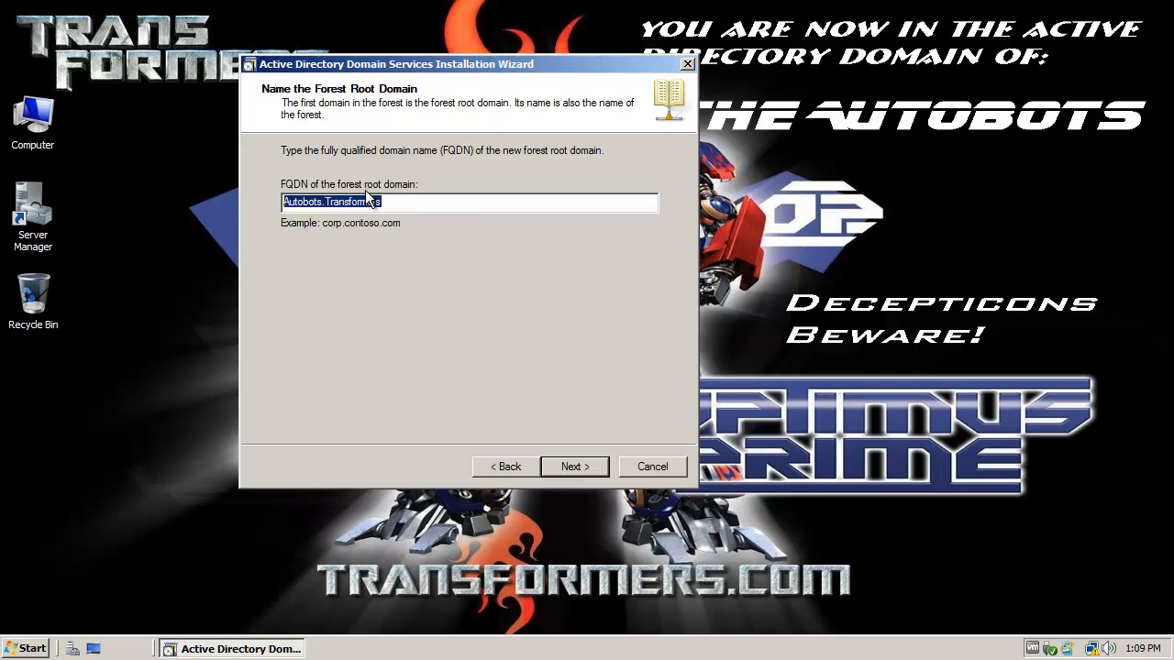
{"action": "left_click_drag", "start_coordinate": [410, 201], "coordinate": [259, 197]}
{"action": "left_click", "coordinate": [414, 198]}
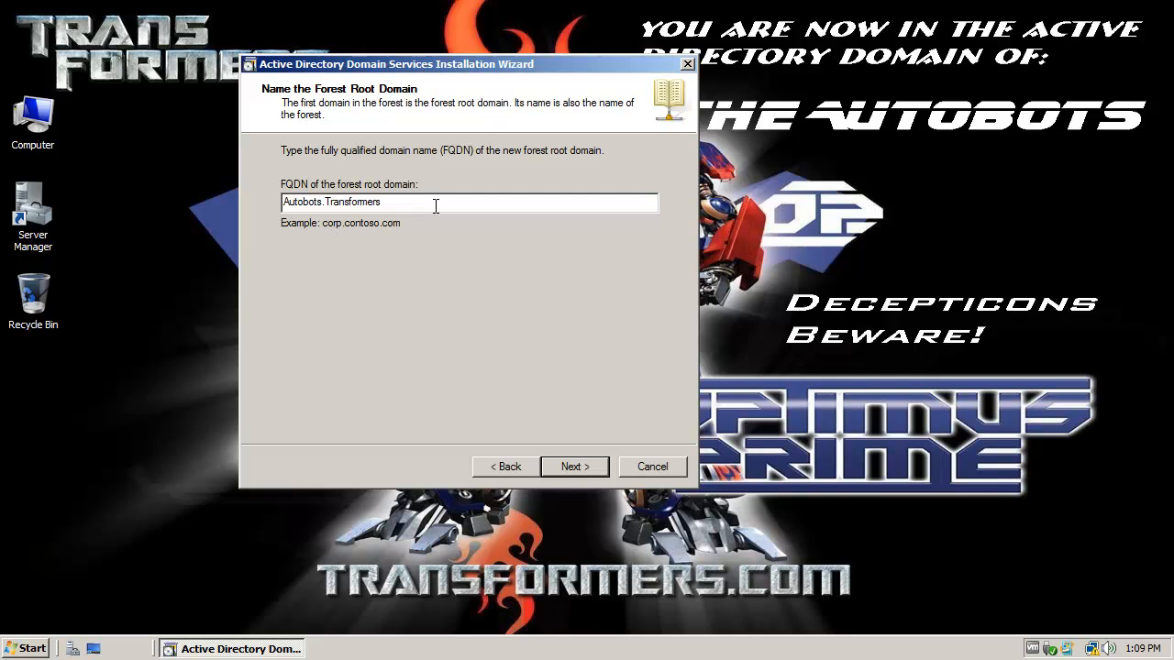
{"action": "left_click", "coordinate": [283, 208]}
{"action": "type", "text": "sub12"}
{"action": "key", "text": "BackSpace"}
{"action": "type", "text": "."}
Step: Add another subsub label, giving the multi-level name subsub2.sub2.Autobots.Transformers
{"action": "left_click_drag", "start_coordinate": [348, 202], "coordinate": [308, 202]}
{"action": "left_click", "coordinate": [385, 202]}
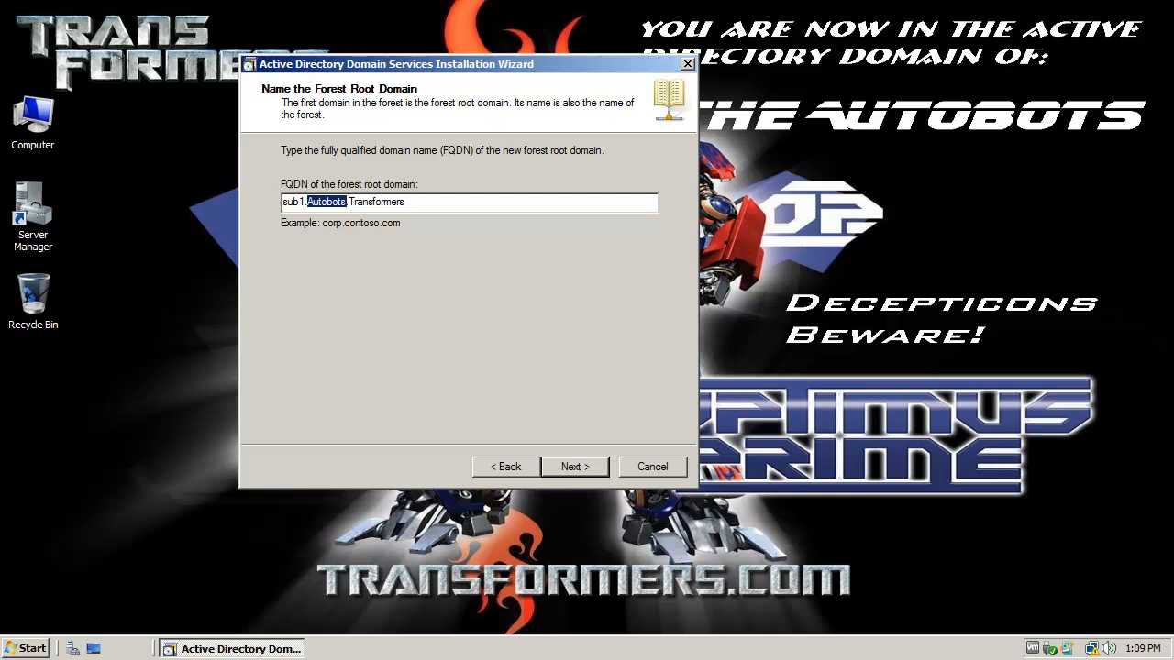
{"action": "left_click", "coordinate": [304, 202]}
{"action": "left_click_drag", "start_coordinate": [305, 202], "coordinate": [282, 201]}
{"action": "left_click", "coordinate": [283, 202]}
{"action": "type", "text": "subsub1"}
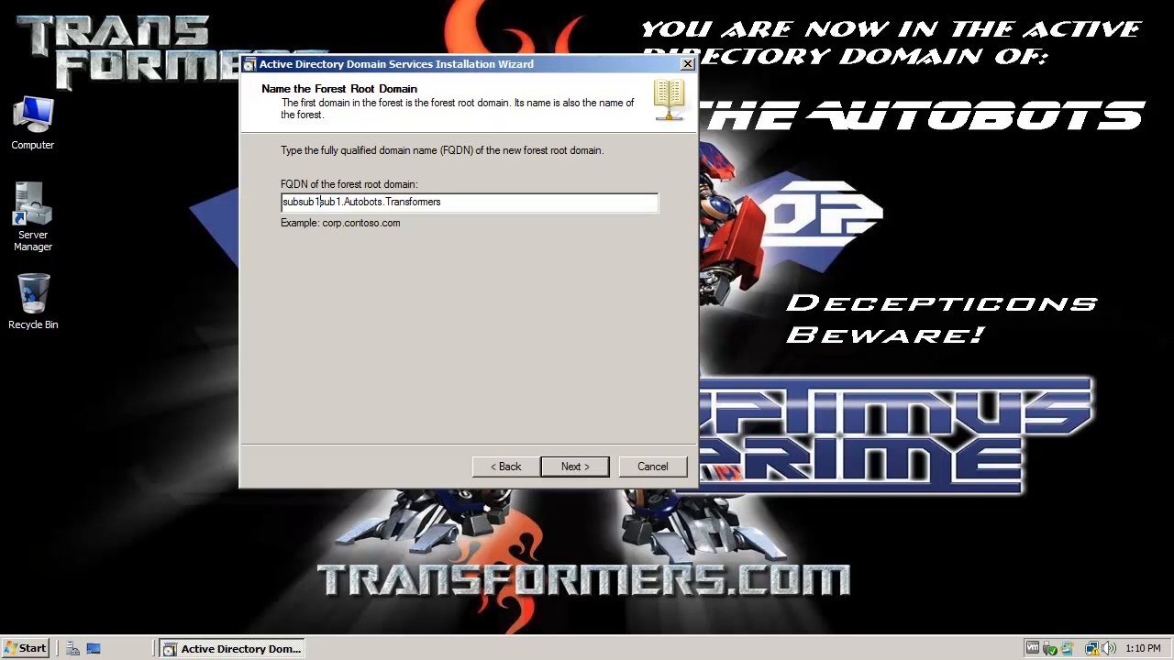
{"action": "type", "text": "."}
{"action": "key", "text": "BackSpace"}
{"action": "key", "text": "BackSpace"}
{"action": "type", "text": "2"}
Step: Strip the trial prefixes and NorthAmerica test text, leaving plain Autobots.Transformers
{"action": "type", "text": "2"}
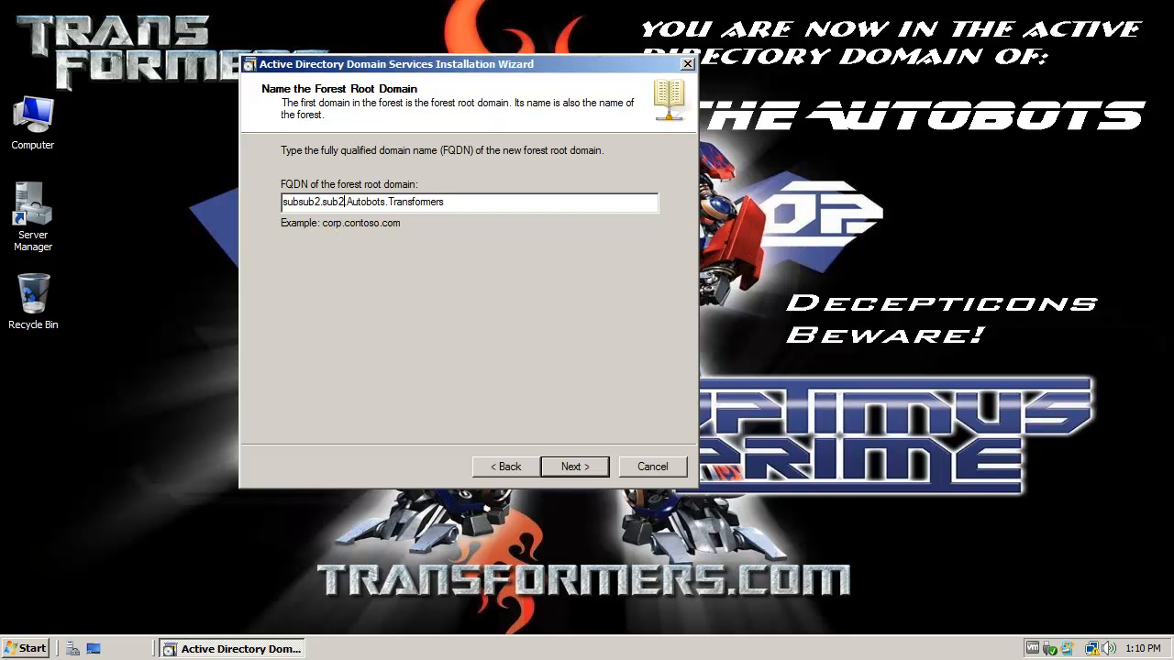
{"action": "key", "text": "BackSpace"}
{"action": "key", "text": "BackSpace"}
{"action": "key", "text": "BackSpace"}
{"action": "key", "text": "BackSpace"}
{"action": "key", "text": "BackSpace"}
{"action": "key", "text": "BackSpace"}
{"action": "key", "text": "BackSpace"}
{"action": "key", "text": "BackSpace"}
{"action": "key", "text": "BackSpace"}
{"action": "key", "text": "BackSpace"}
{"action": "key", "text": "BackSpace"}
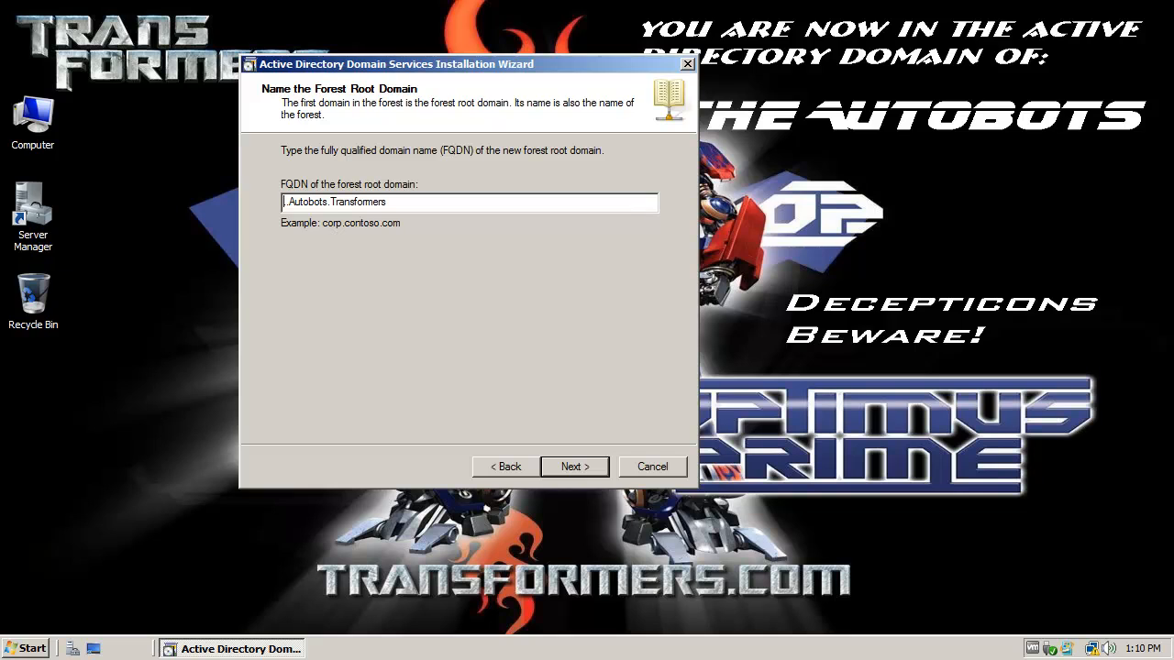
{"action": "key", "text": "Delete"}
{"action": "type", "text": "NorthaMERICA"}
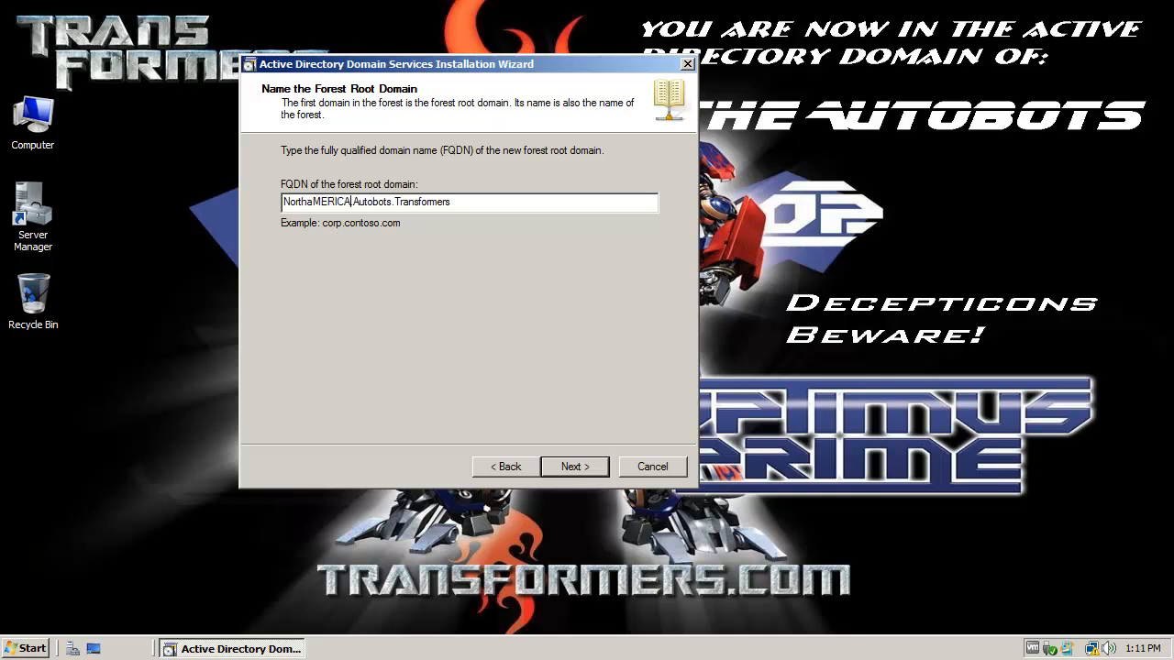
{"action": "key", "text": "BackSpace"}
{"action": "key", "text": "BackSpace"}
{"action": "key", "text": "BackSpace"}
{"action": "key", "text": "BackSpace"}
{"action": "key", "text": "BackSpace"}
{"action": "key", "text": "BackSpace"}
{"action": "key", "text": "BackSpace"}
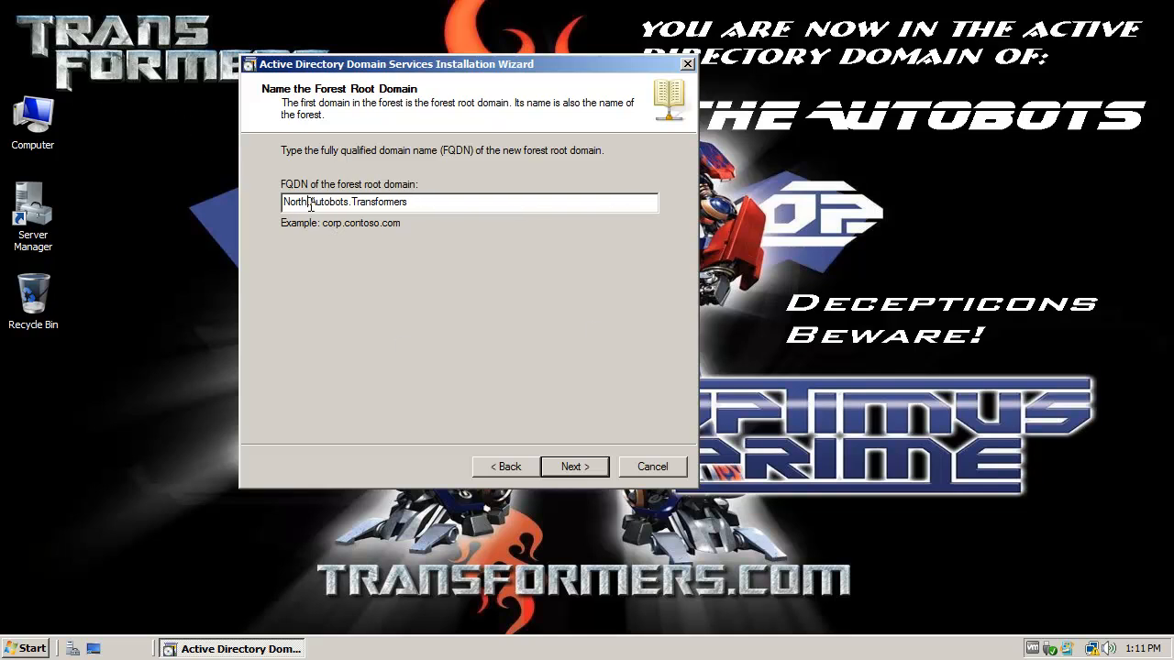
{"action": "type", "text": "America."}
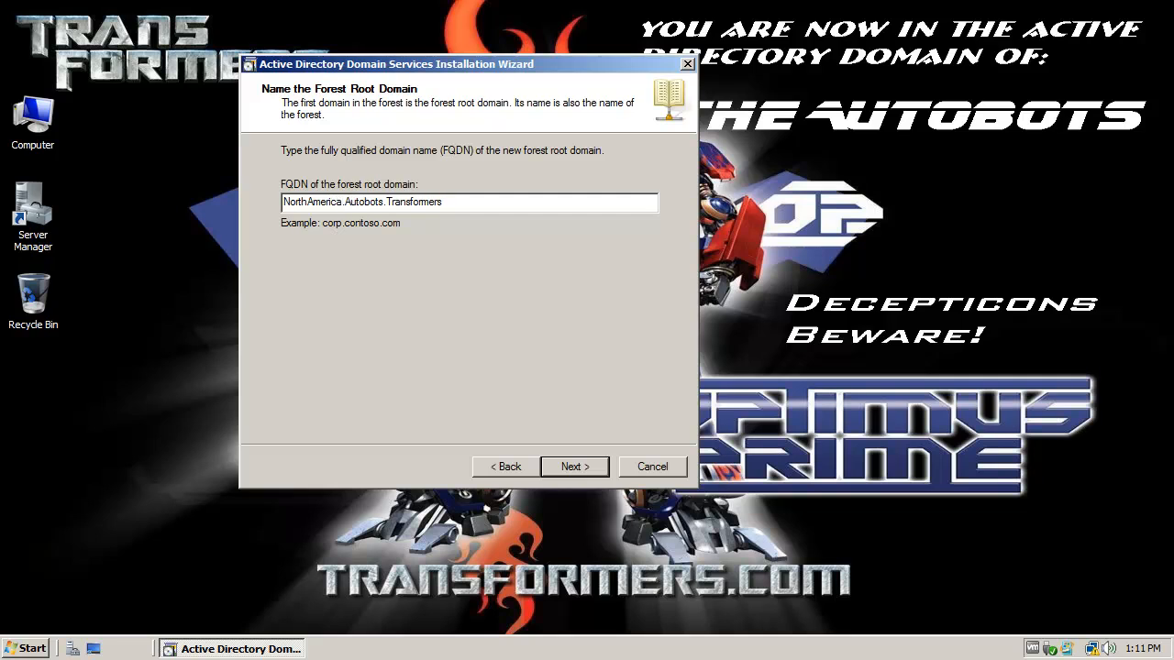
{"action": "key", "text": "BackSpace"}
{"action": "key", "text": "BackSpace"}
{"action": "key", "text": "BackSpace"}
{"action": "key", "text": "BackSpace"}
{"action": "key", "text": "BackSpace"}
{"action": "key", "text": "BackSpace"}
{"action": "key", "text": "BackSpace"}
{"action": "key", "text": "BackSpace"}
{"action": "key", "text": "BackSpace"}
{"action": "key", "text": "BackSpace"}
{"action": "key", "text": "BackSpace"}
{"action": "key", "text": "BackSpace"}
{"action": "key", "text": "BackSpace"}
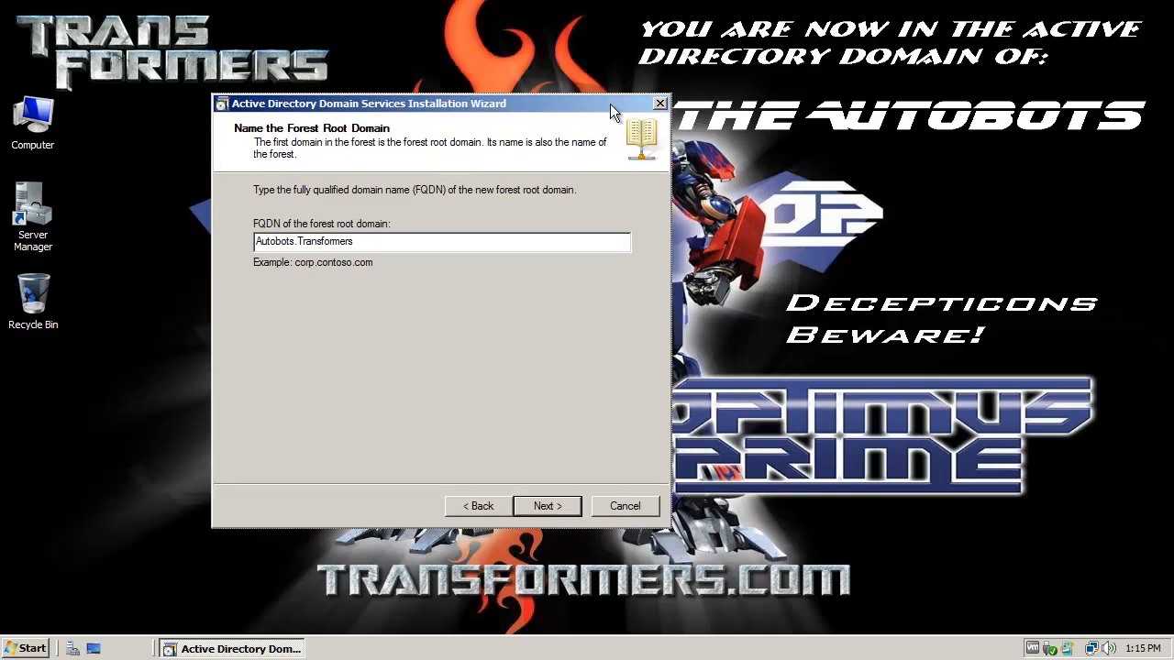
{"action": "left_click_drag", "start_coordinate": [610, 104], "coordinate": [530, 129]}
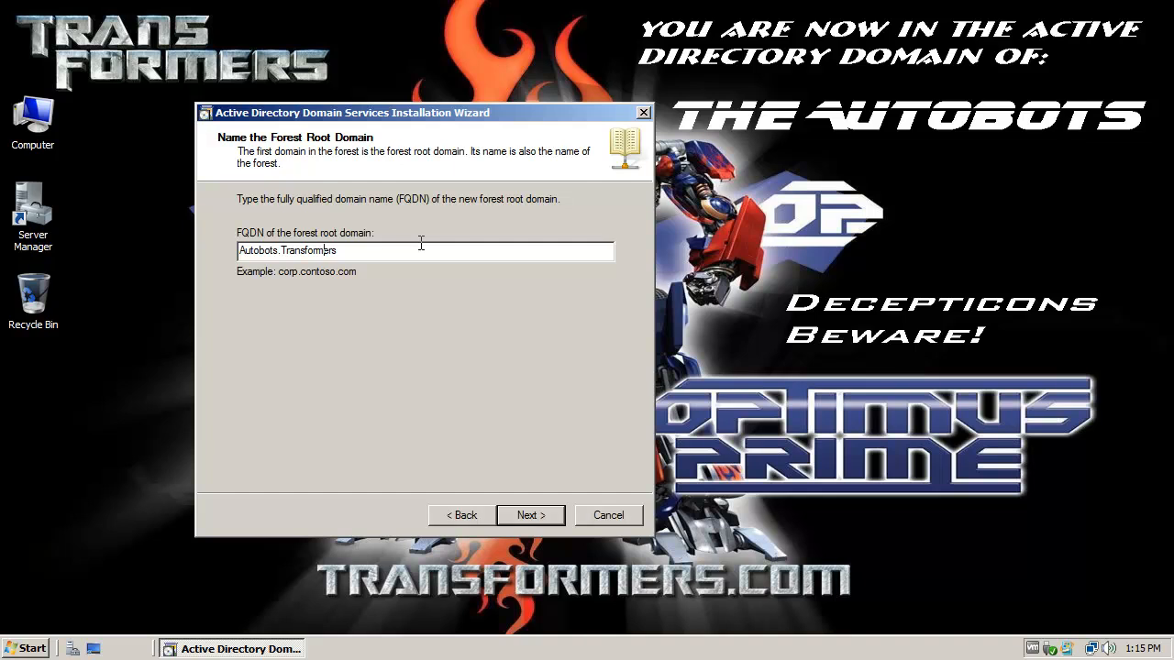
Step: Submit Autobots.Transformers and inspect the proposed NetBIOS name AUTOBOTS
{"action": "left_click", "coordinate": [532, 516]}
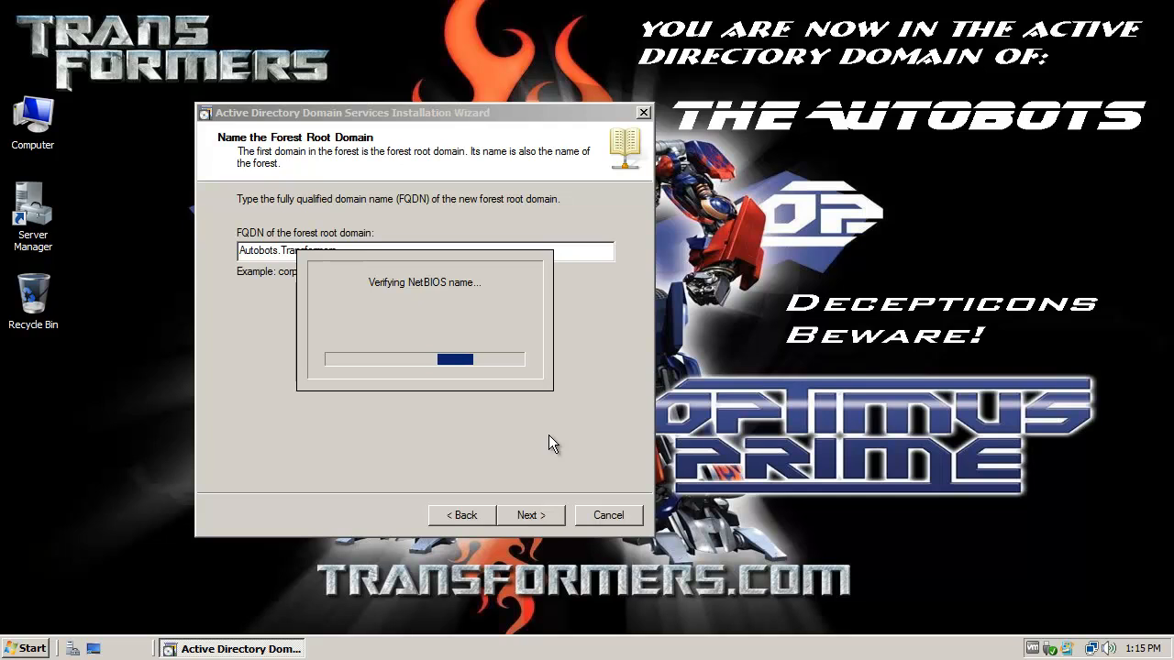
{"action": "left_click", "coordinate": [470, 280]}
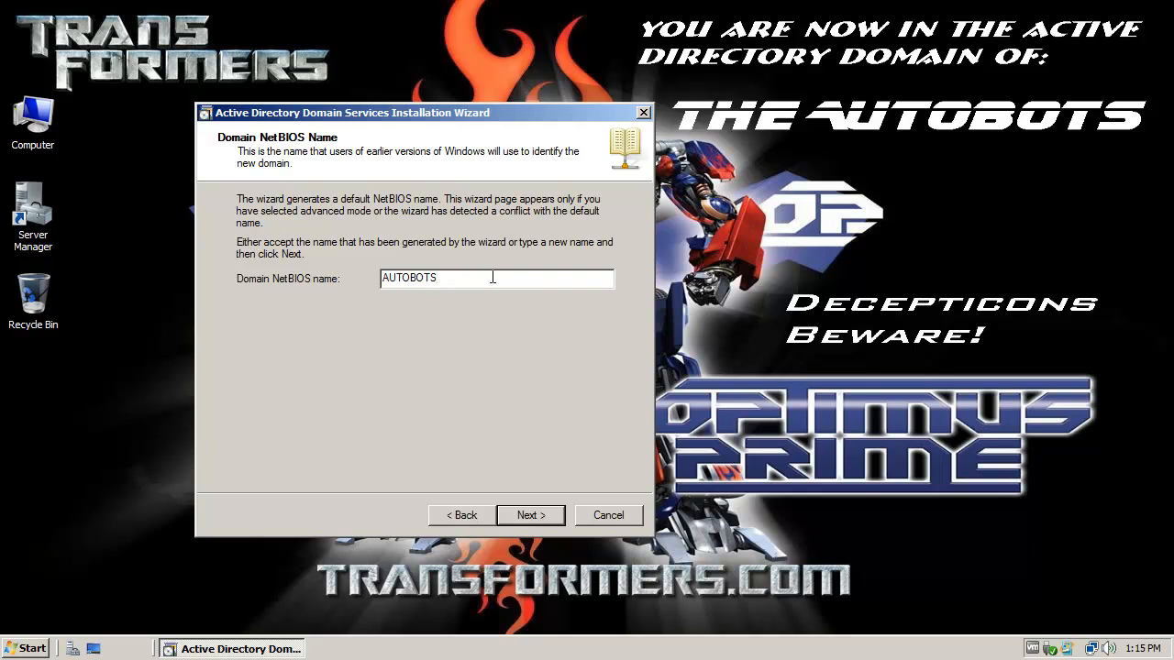
{"action": "left_click_drag", "start_coordinate": [502, 277], "coordinate": [370, 267]}
{"action": "left_click_drag", "start_coordinate": [483, 283], "coordinate": [344, 276]}
{"action": "left_click_drag", "start_coordinate": [460, 280], "coordinate": [324, 274]}
{"action": "mouse_move", "coordinate": [453, 285]}
{"action": "left_mouse_down"}
{"action": "mouse_move", "coordinate": [335, 276]}
{"action": "mouse_move", "coordinate": [448, 288]}
{"action": "left_mouse_up"}
Step: Accept AUTOBOTS as the domain NetBIOS name
{"action": "left_click", "coordinate": [464, 279]}
{"action": "left_click", "coordinate": [466, 282]}
{"action": "left_click", "coordinate": [525, 515]}
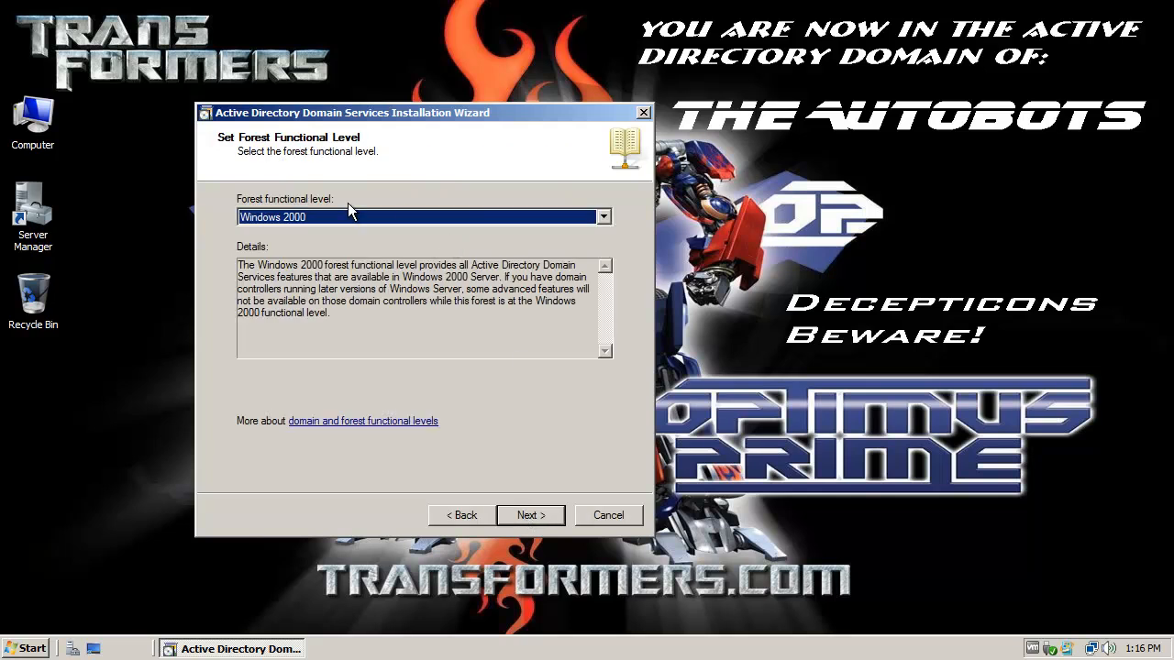
Step: Set the forest functional level to Windows Server 2008
{"action": "left_click", "coordinate": [453, 216]}
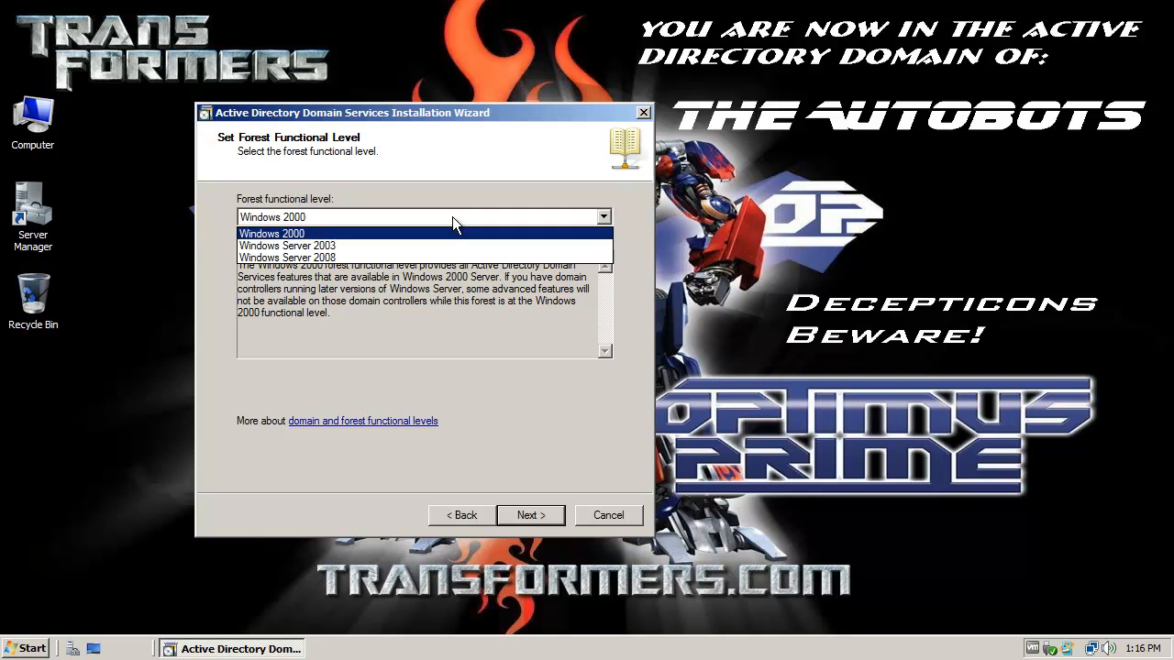
{"action": "left_click", "coordinate": [408, 244]}
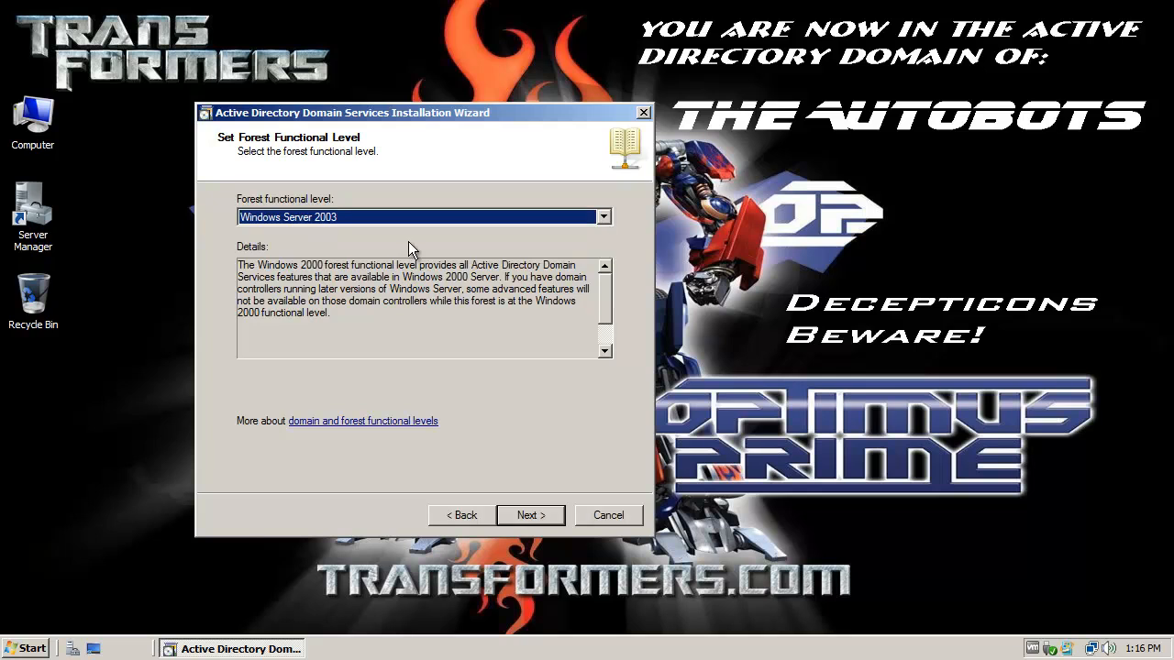
{"action": "left_click", "coordinate": [498, 214]}
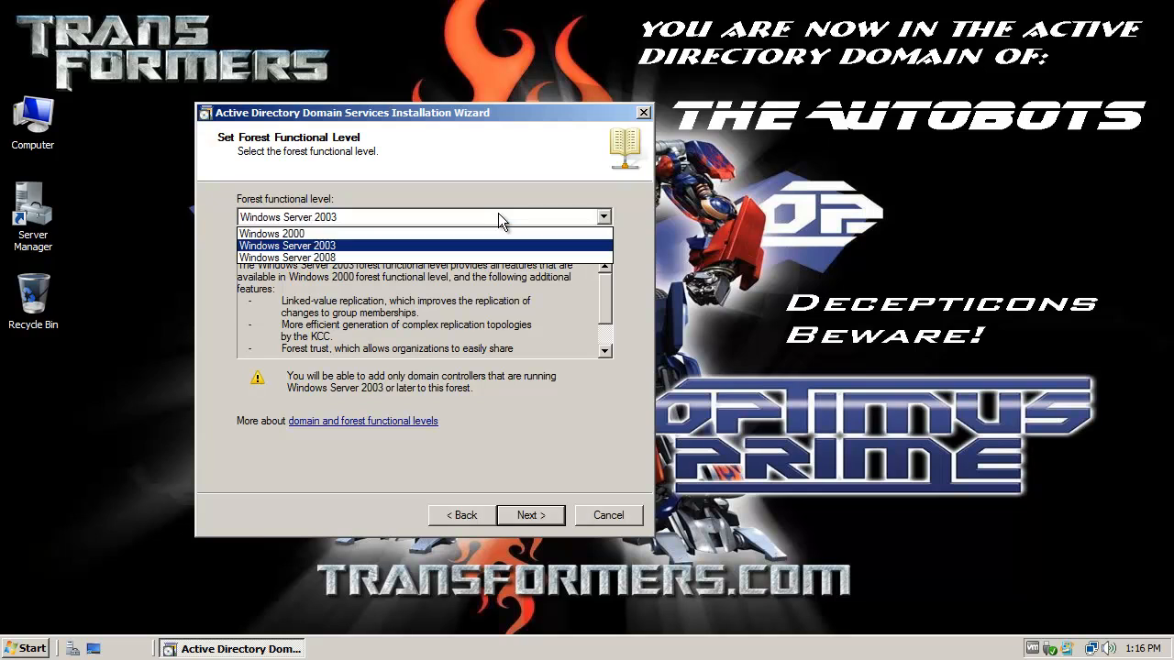
{"action": "left_click", "coordinate": [477, 260]}
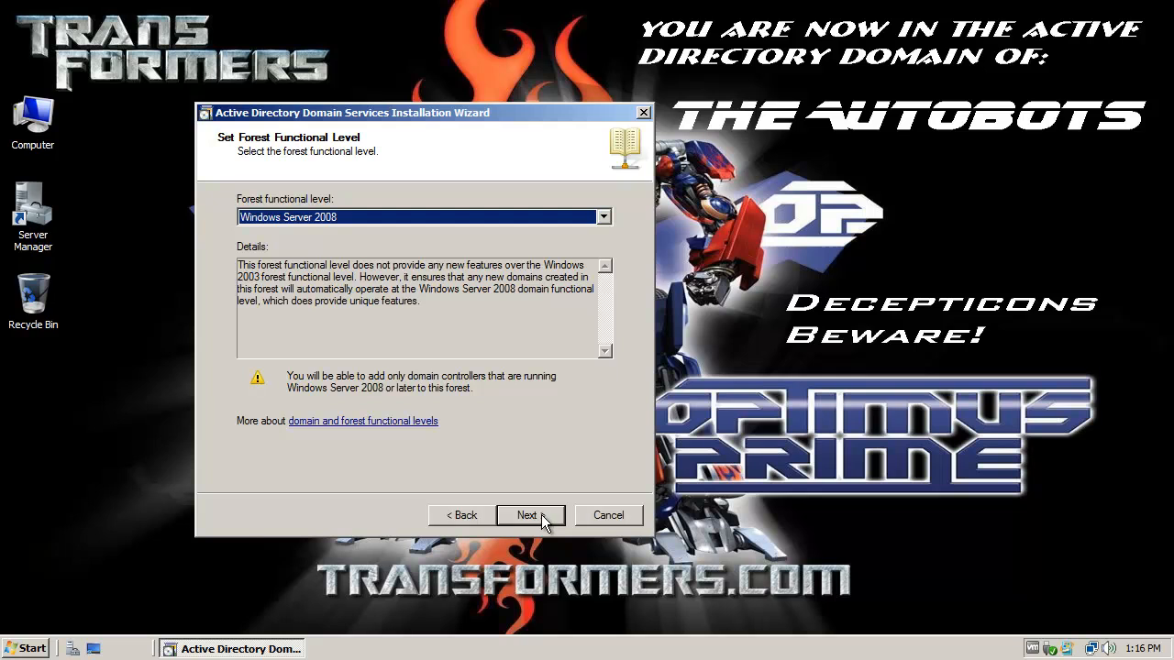
{"action": "left_click", "coordinate": [486, 217]}
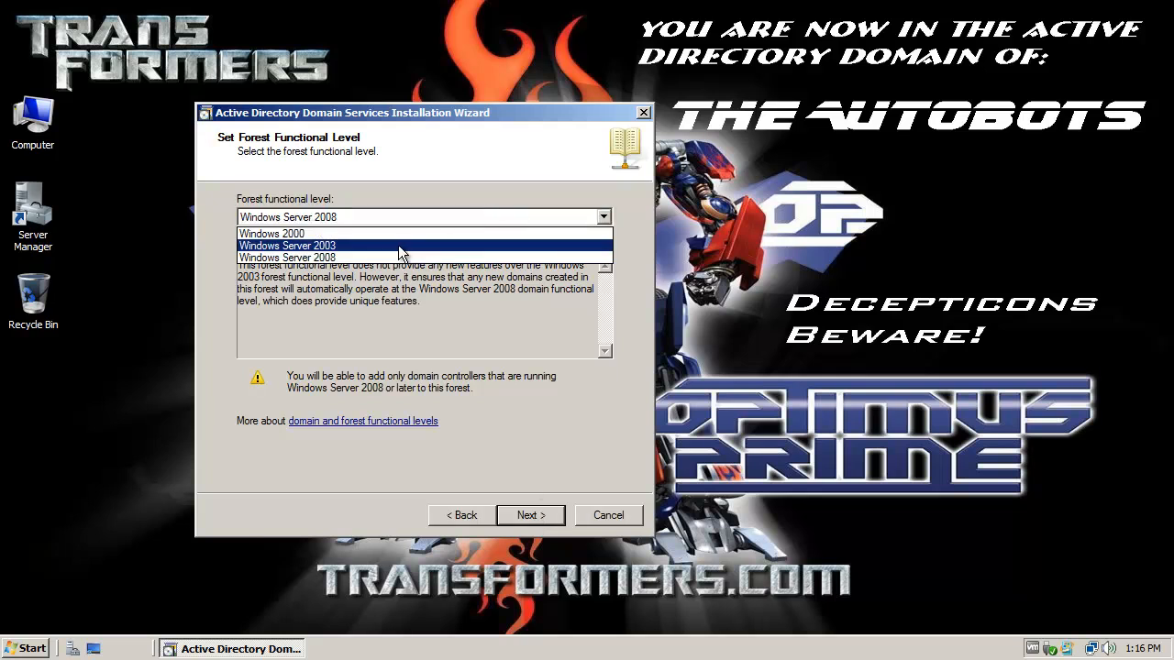
{"action": "left_click", "coordinate": [438, 303]}
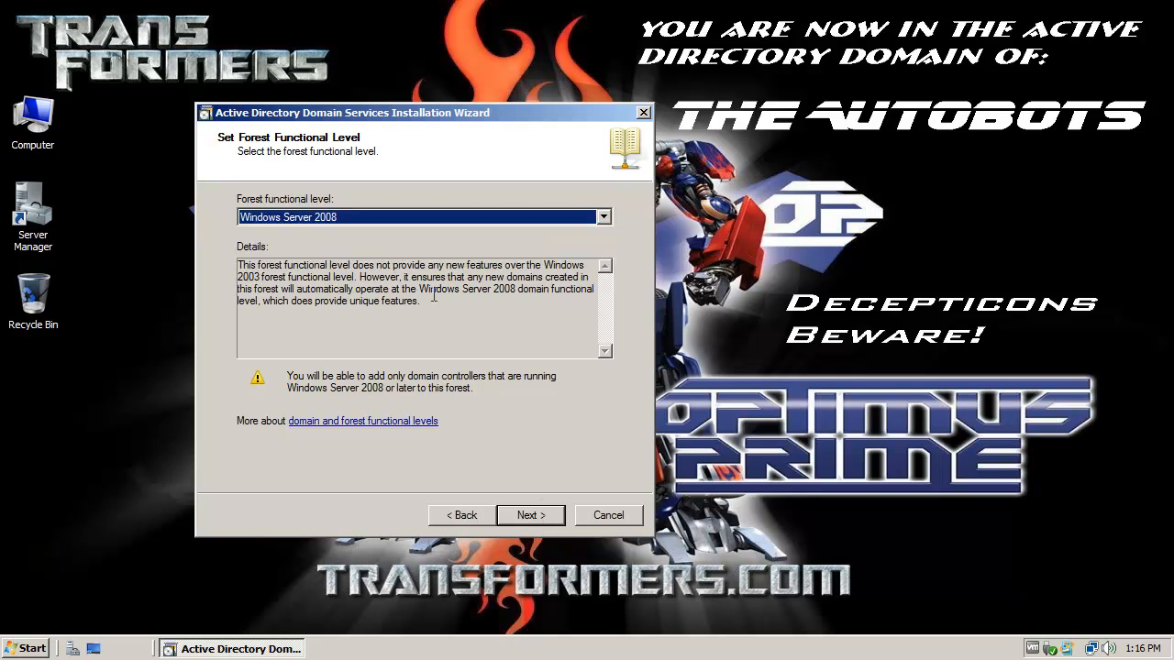
Step: Continue past the forest level and let DNS examination finish, keeping DNS server included
{"action": "left_click", "coordinate": [532, 517]}
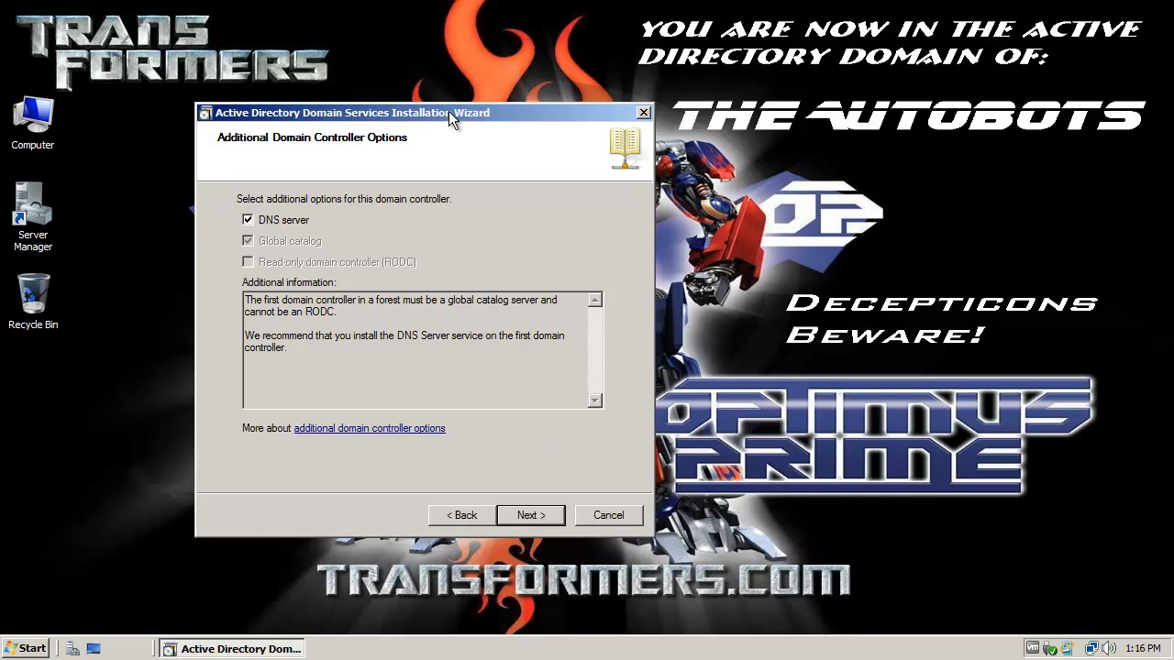
{"action": "left_click_drag", "start_coordinate": [443, 108], "coordinate": [430, 104]}
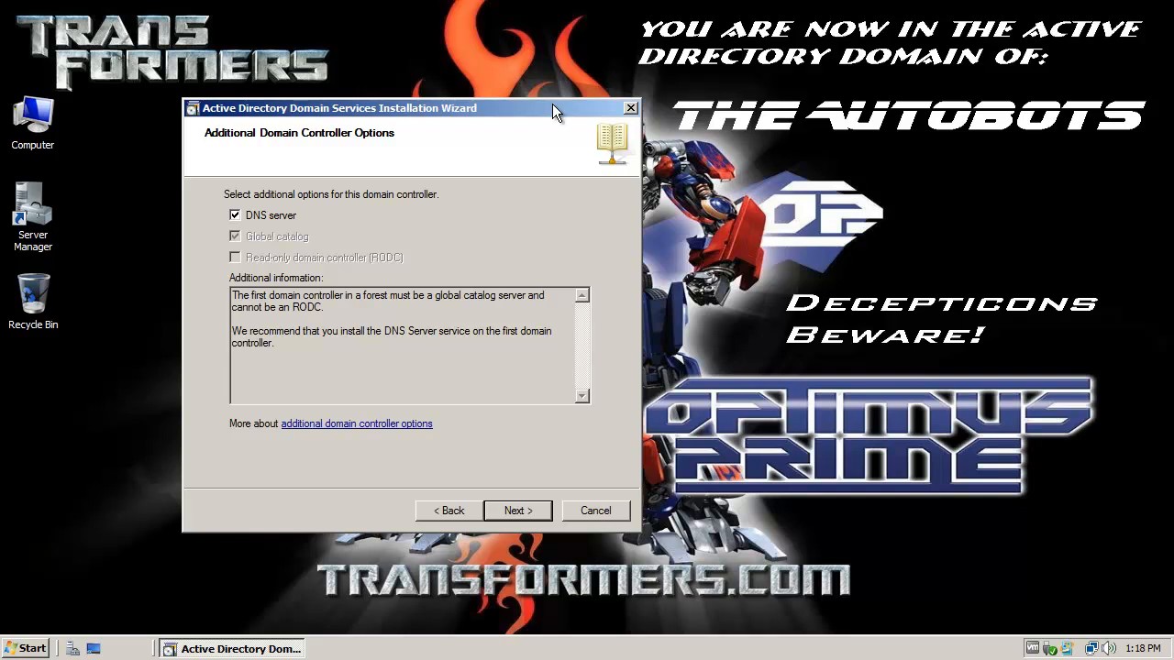
{"action": "left_click_drag", "start_coordinate": [504, 109], "coordinate": [490, 105]}
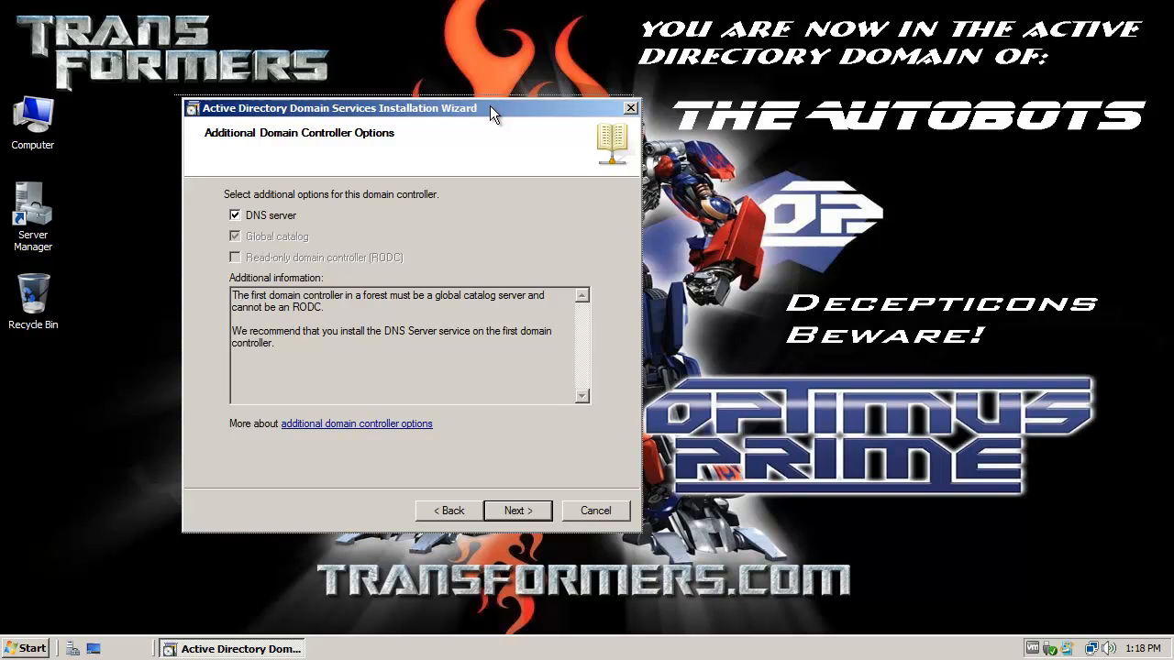
Step: Accept the DNS delegation warning and keep the default C:\Windows\NTDS and SYSVOL folders
{"action": "left_click", "coordinate": [506, 510]}
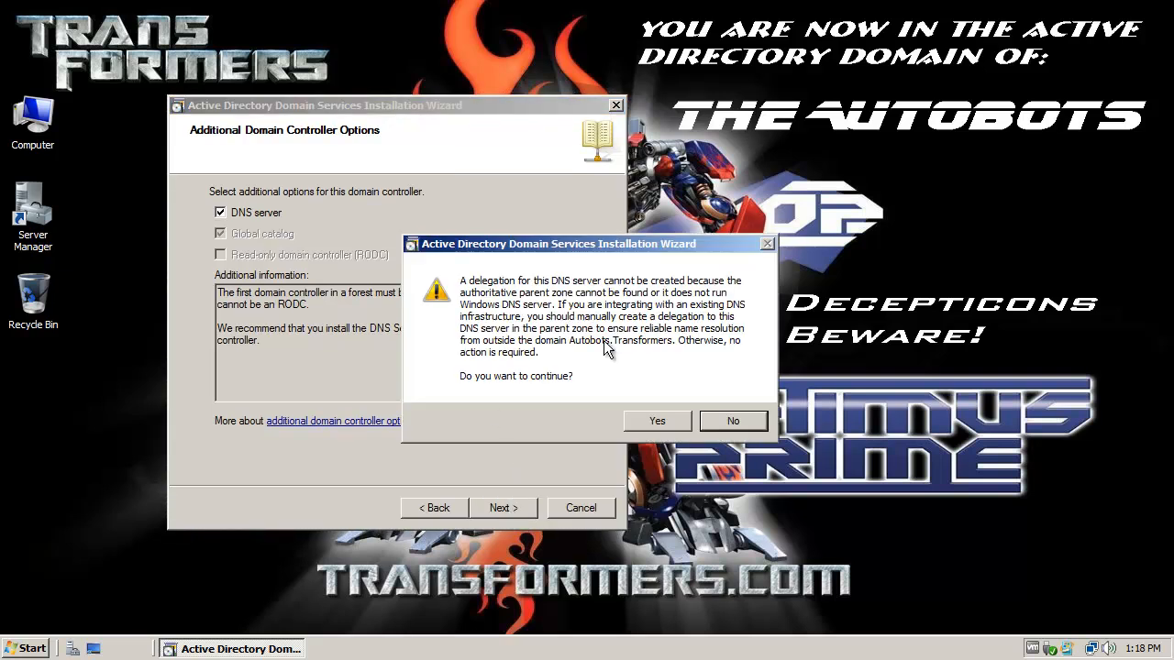
{"action": "left_click", "coordinate": [657, 421]}
{"action": "left_click", "coordinate": [368, 263]}
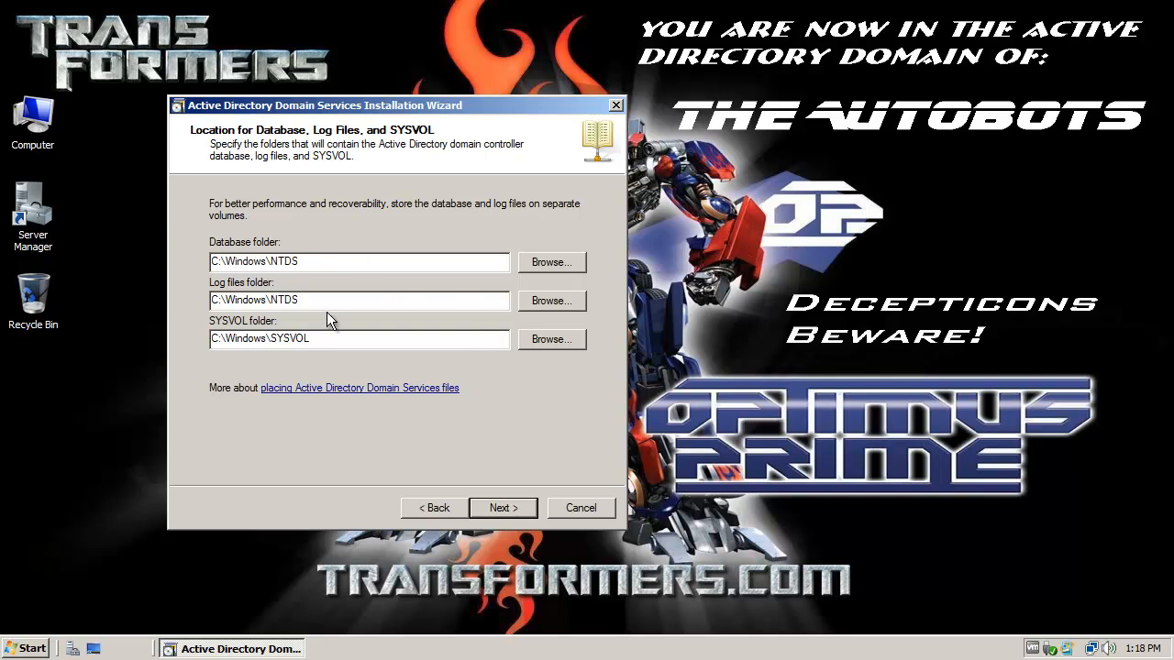
{"action": "left_click", "coordinate": [325, 339]}
{"action": "double_click", "coordinate": [313, 341]}
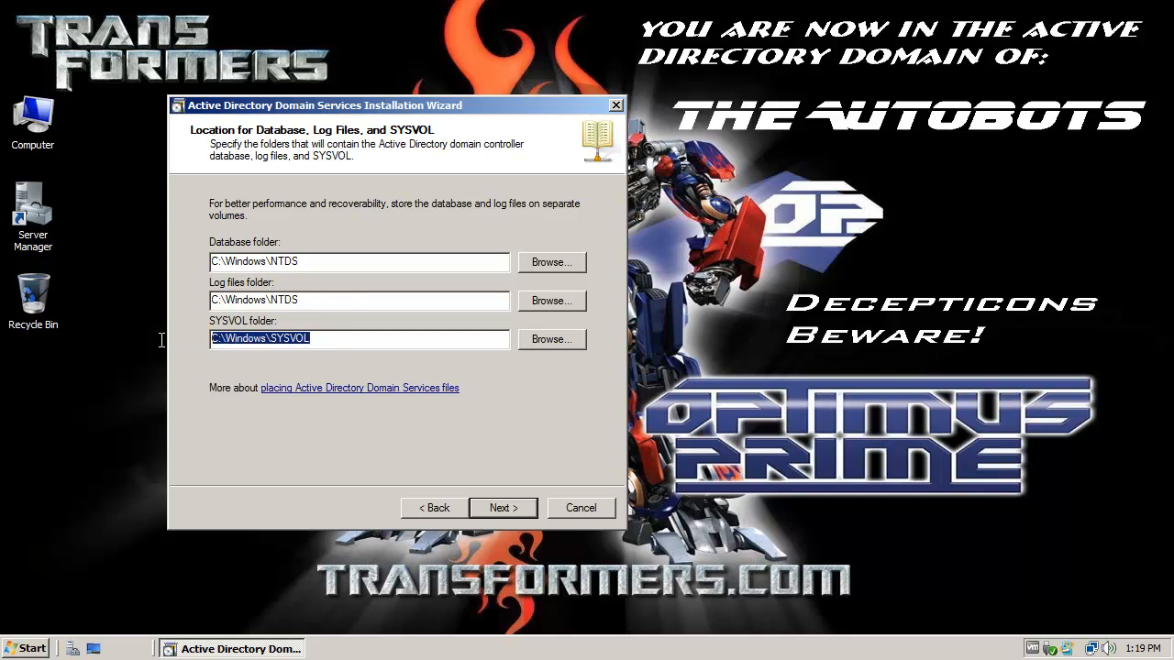
{"action": "left_click", "coordinate": [324, 338]}
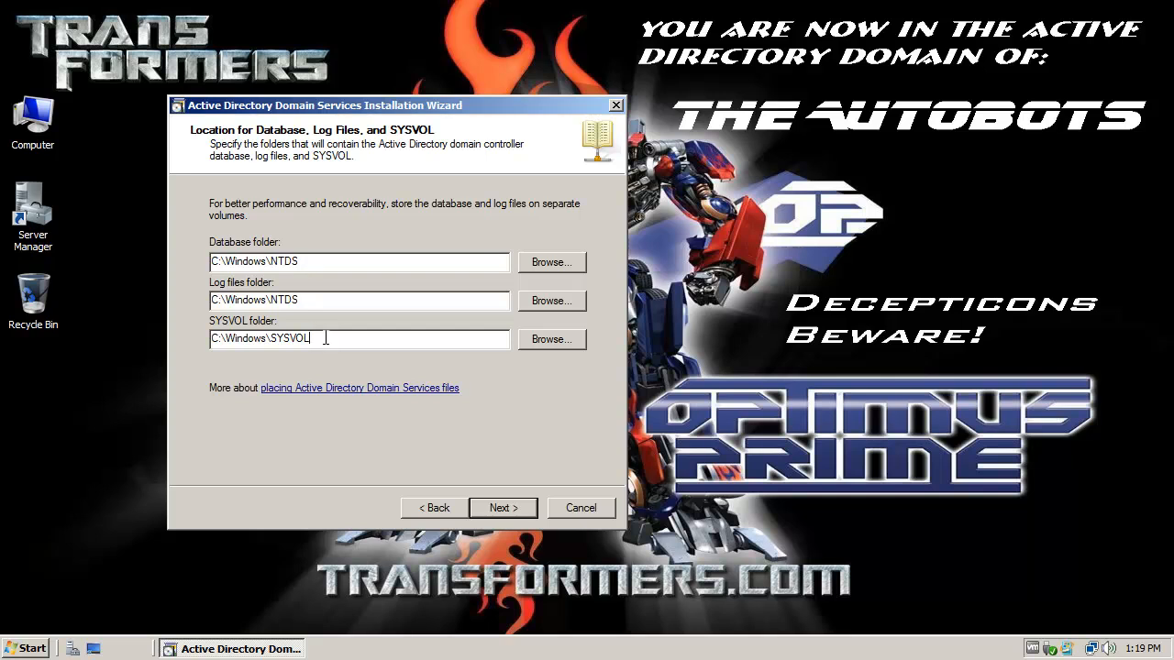
{"action": "left_click_drag", "start_coordinate": [320, 338], "coordinate": [189, 349]}
{"action": "left_click", "coordinate": [319, 338]}
{"action": "left_click_drag", "start_coordinate": [320, 338], "coordinate": [269, 340]}
{"action": "left_click", "coordinate": [324, 339]}
{"action": "left_click_drag", "start_coordinate": [325, 338], "coordinate": [271, 338]}
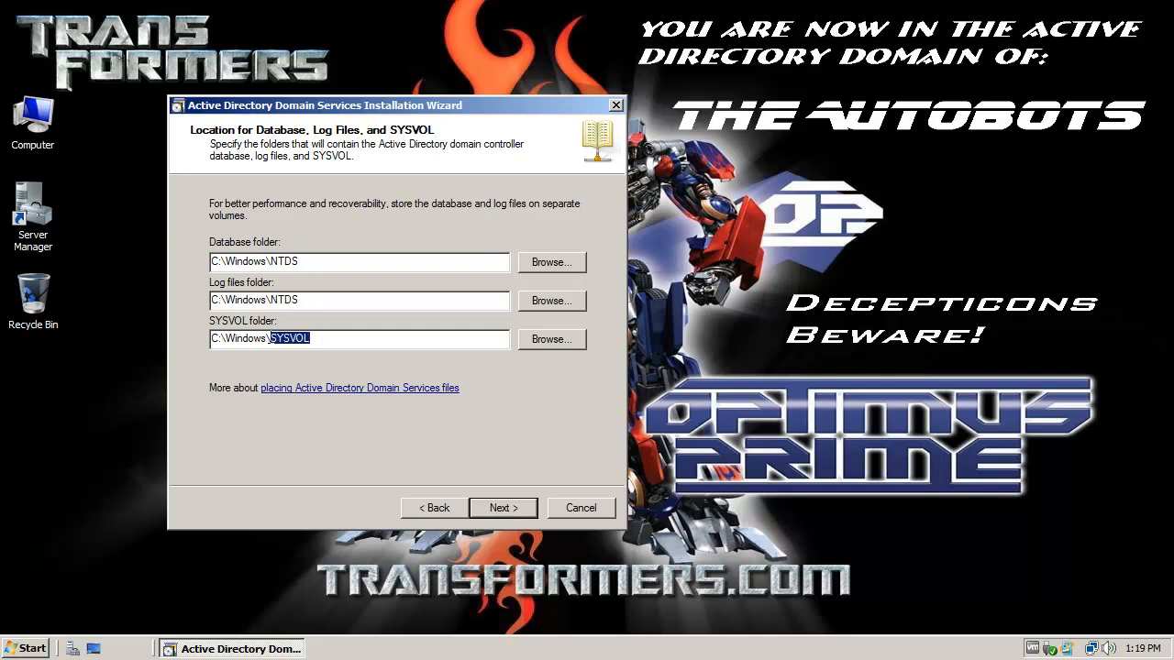
{"action": "left_click", "coordinate": [523, 515]}
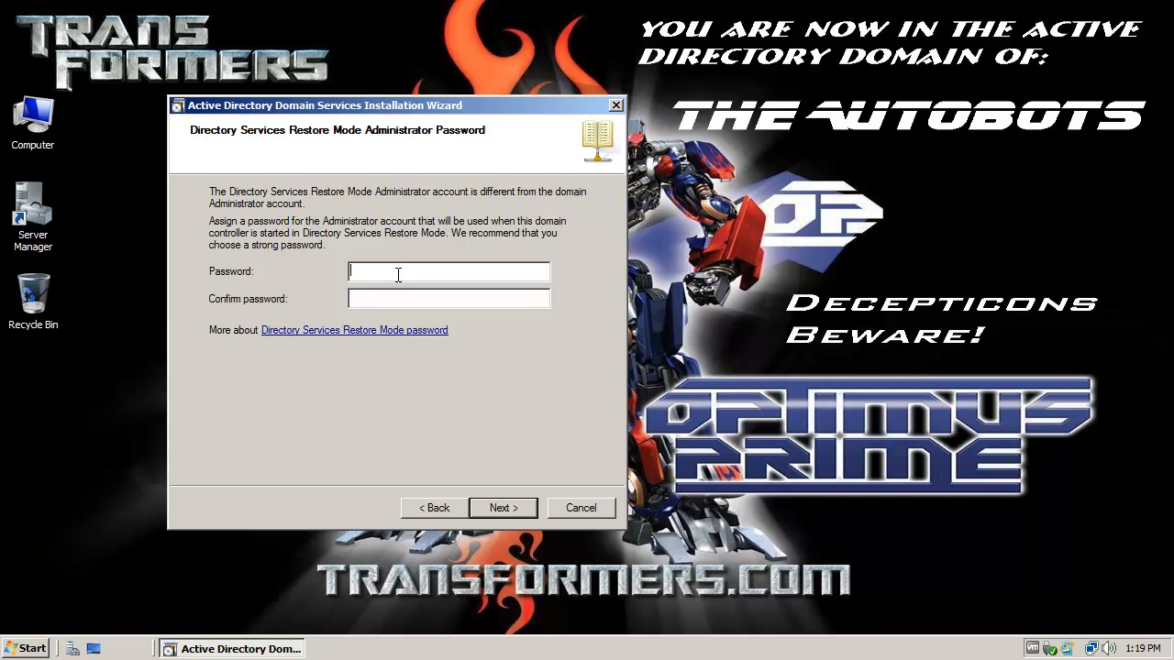
Step: Enter the Restore Mode administrator password in both password fields
{"action": "type", "text": "P@ssw0"}
{"action": "key", "text": "BackSpace"}
{"action": "key", "text": "BackSpace"}
{"action": "key", "text": "BackSpace"}
{"action": "key", "text": "BackSpace"}
{"action": "key", "text": "BackSpace"}
{"action": "key", "text": "BackSpace"}
{"action": "type", "text": "Passw0rd"}
{"action": "key", "text": "Tab"}
{"action": "type", "text": "P@ssw0rd"}
{"action": "left_click", "coordinate": [467, 275]}
Step: Review the summary and start the AD DS installation with reboot on completion enabled
{"action": "left_click", "coordinate": [505, 508]}
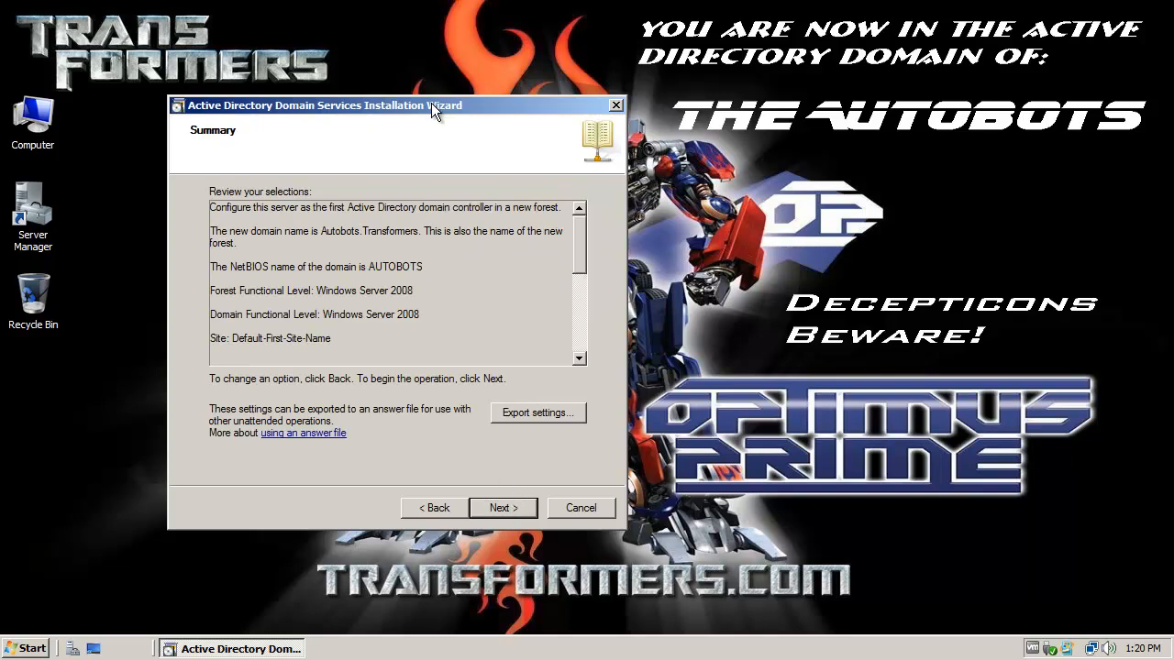
{"action": "left_click_drag", "start_coordinate": [431, 104], "coordinate": [402, 106]}
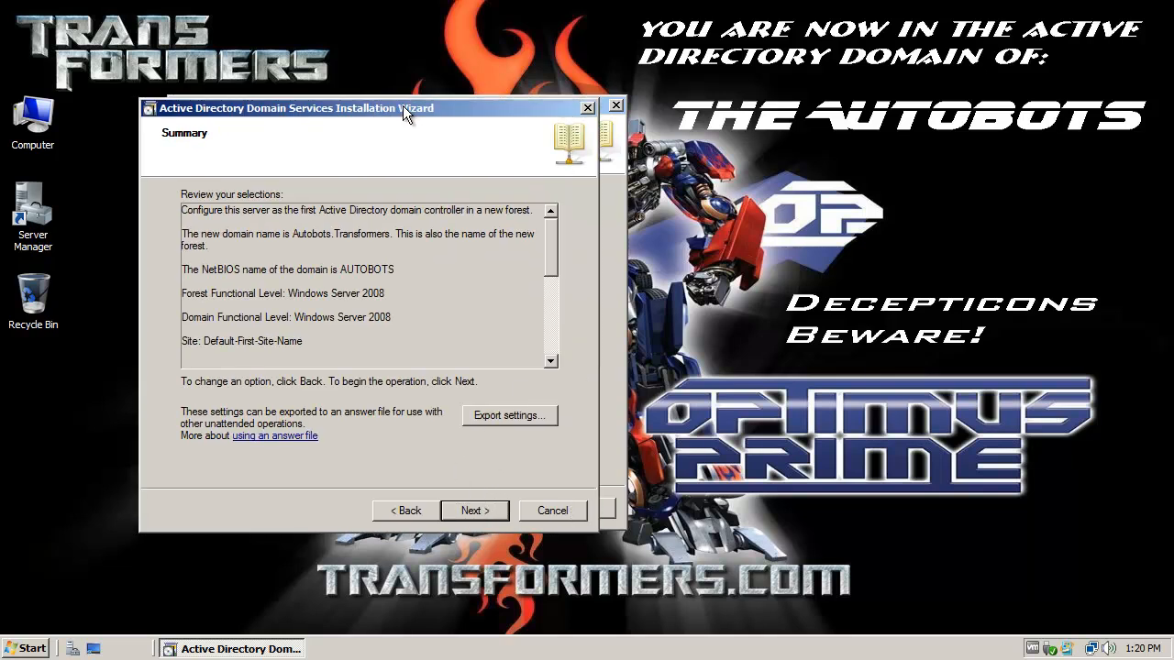
{"action": "left_click", "coordinate": [473, 511]}
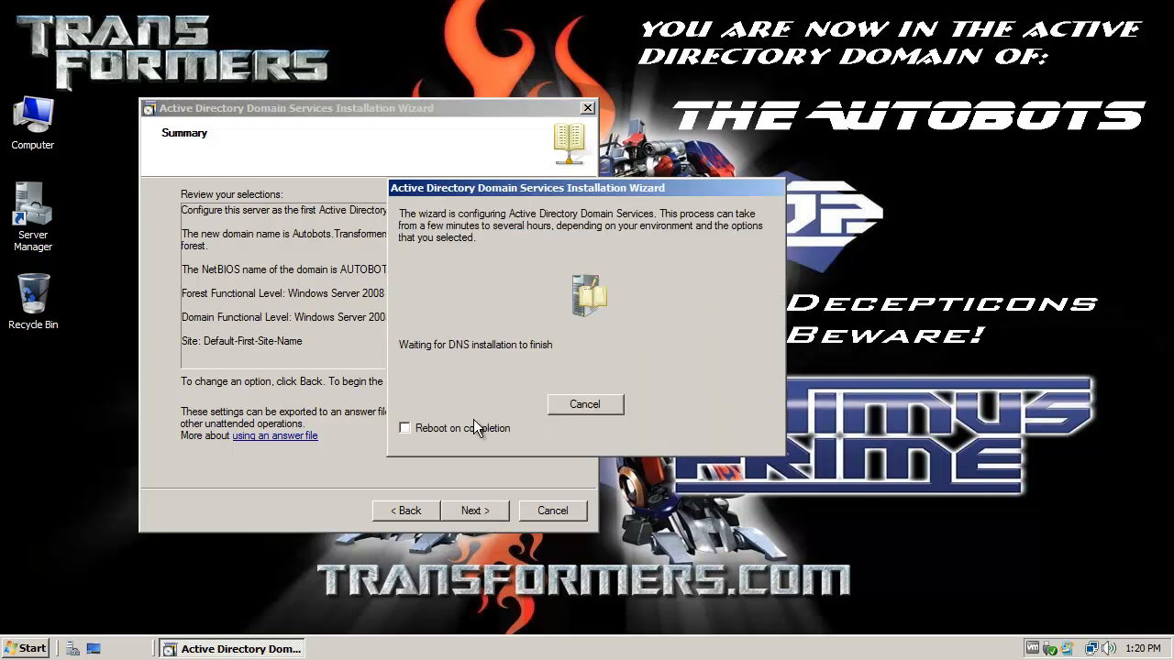
{"action": "left_click", "coordinate": [406, 429]}
{"action": "left_click_drag", "start_coordinate": [648, 184], "coordinate": [442, 213]}
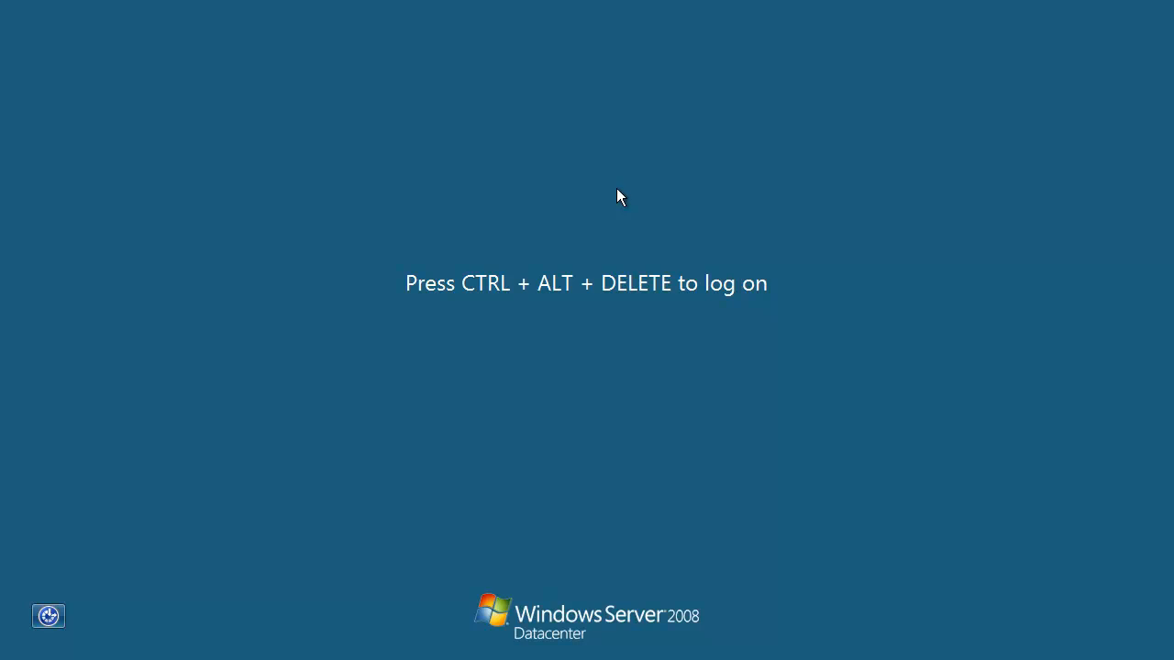
Step: Log on to the domain as AUTOBOTS\Administrator by entering the account password
{"action": "key", "text": "ctrl+alt+Delete"}
{"action": "left_click", "coordinate": [552, 429]}
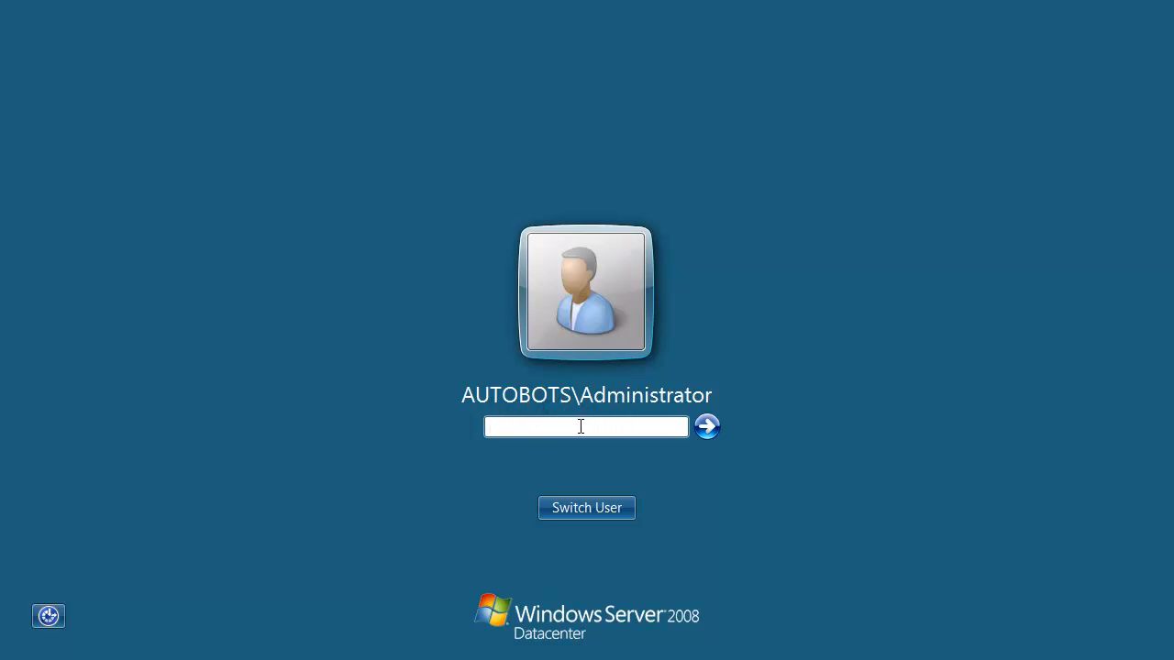
{"action": "type", "text": "••••••••"}
{"action": "key", "text": "Return"}
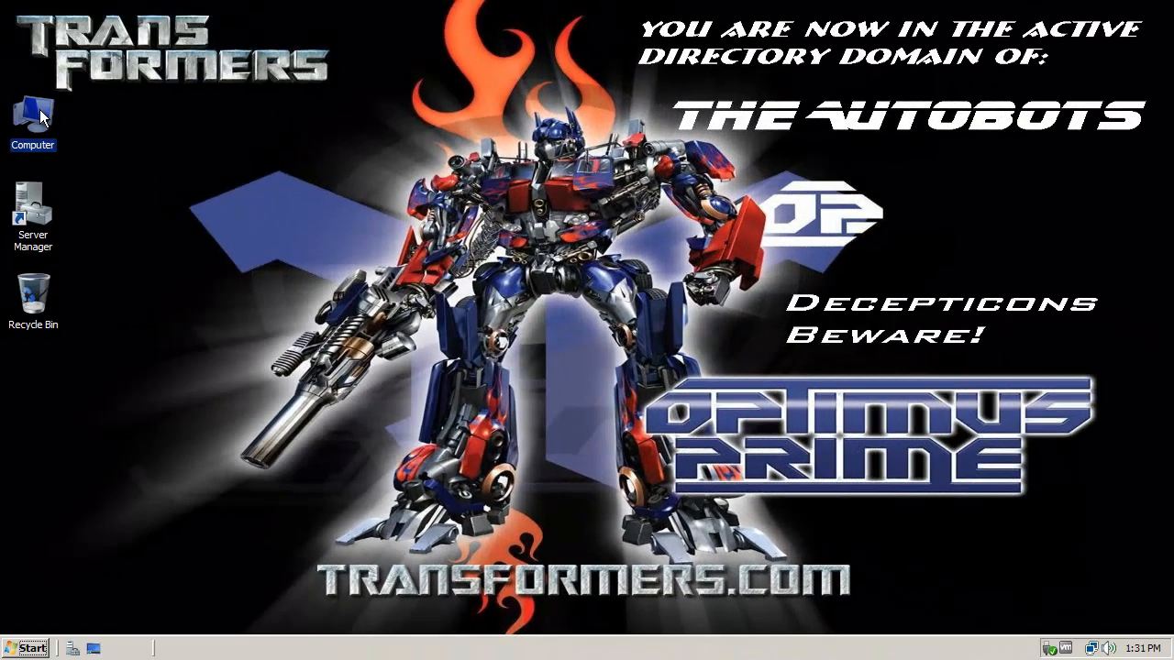
Step: Once the Administrator profile loads, open the Computer window from the desktop
{"action": "double_click", "coordinate": [39, 110]}
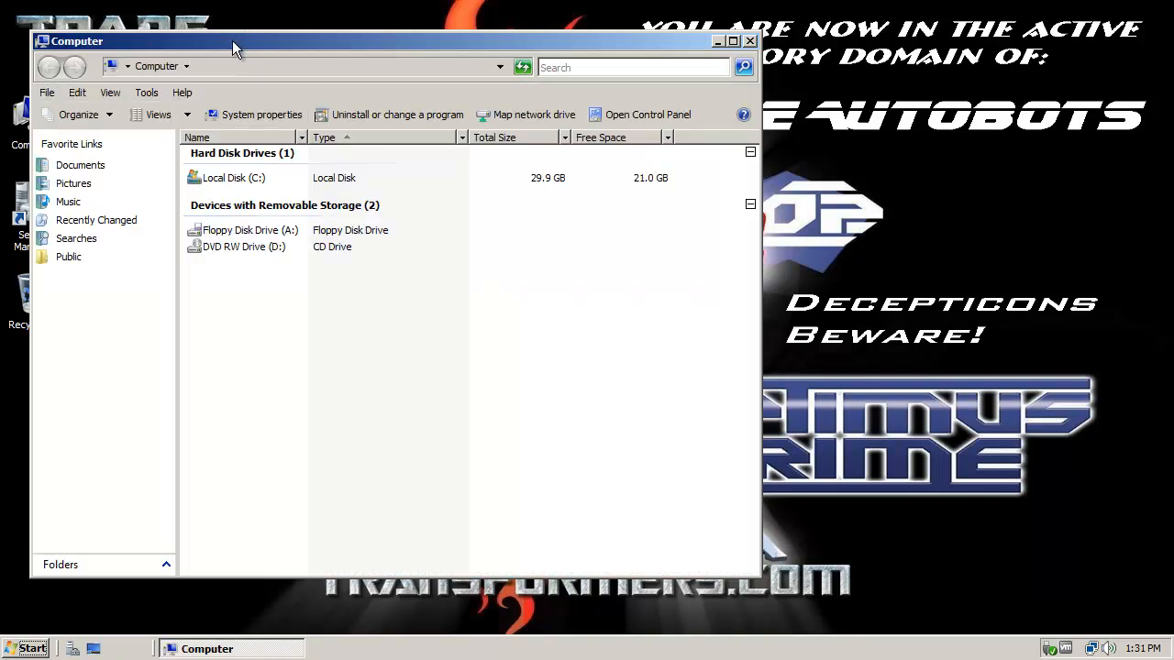
Step: Browse to C:\Users and size all columns to fit
{"action": "left_click_drag", "start_coordinate": [232, 40], "coordinate": [360, 33]}
{"action": "double_click", "coordinate": [367, 175]}
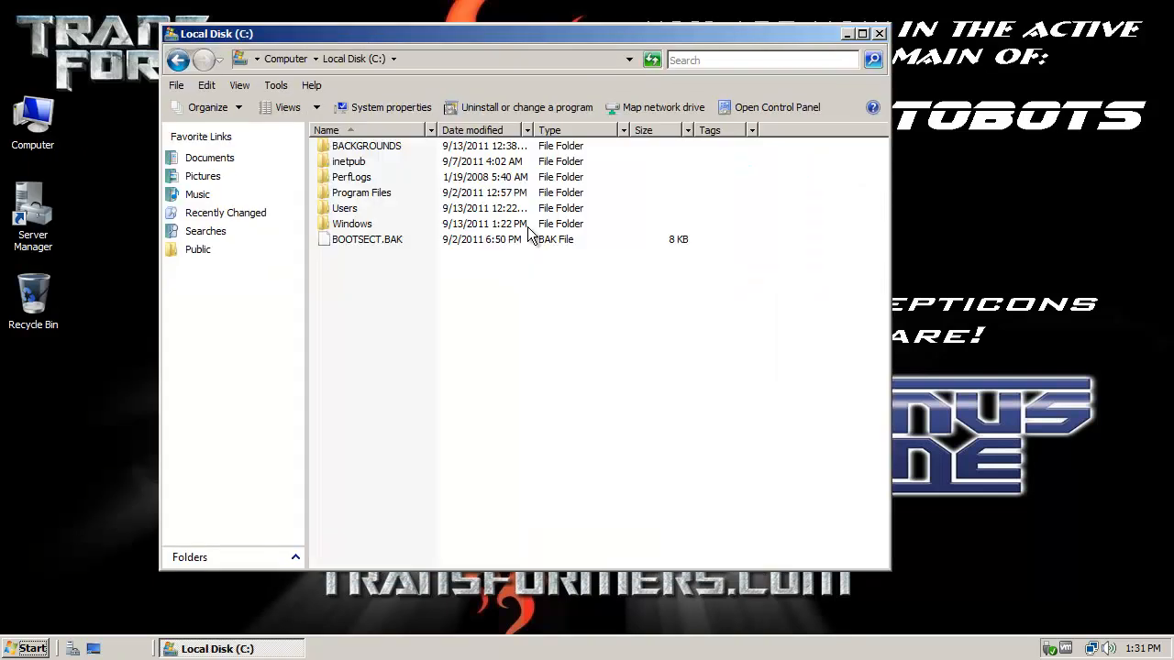
{"action": "double_click", "coordinate": [371, 208]}
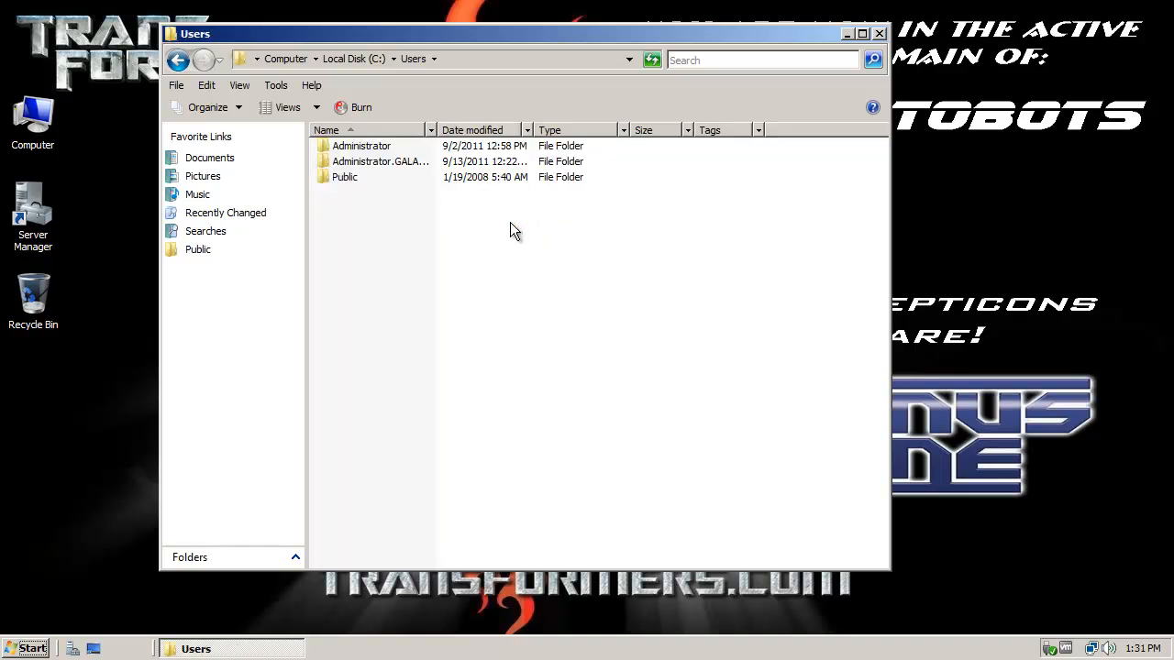
{"action": "right_click", "coordinate": [414, 131]}
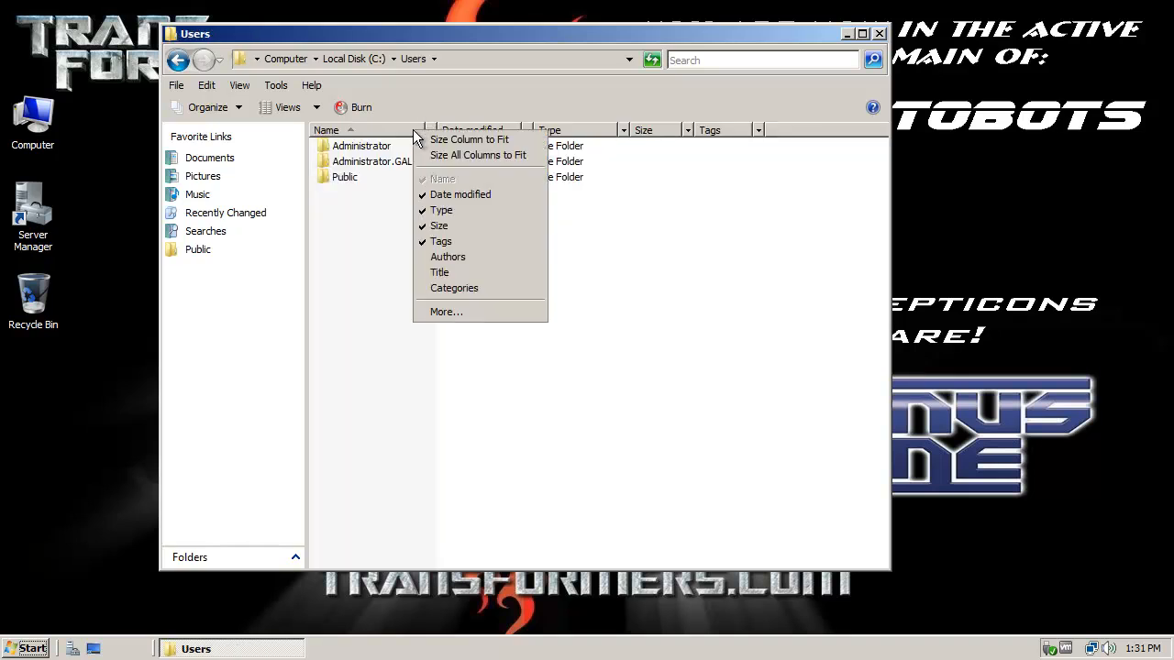
{"action": "left_click", "coordinate": [444, 156]}
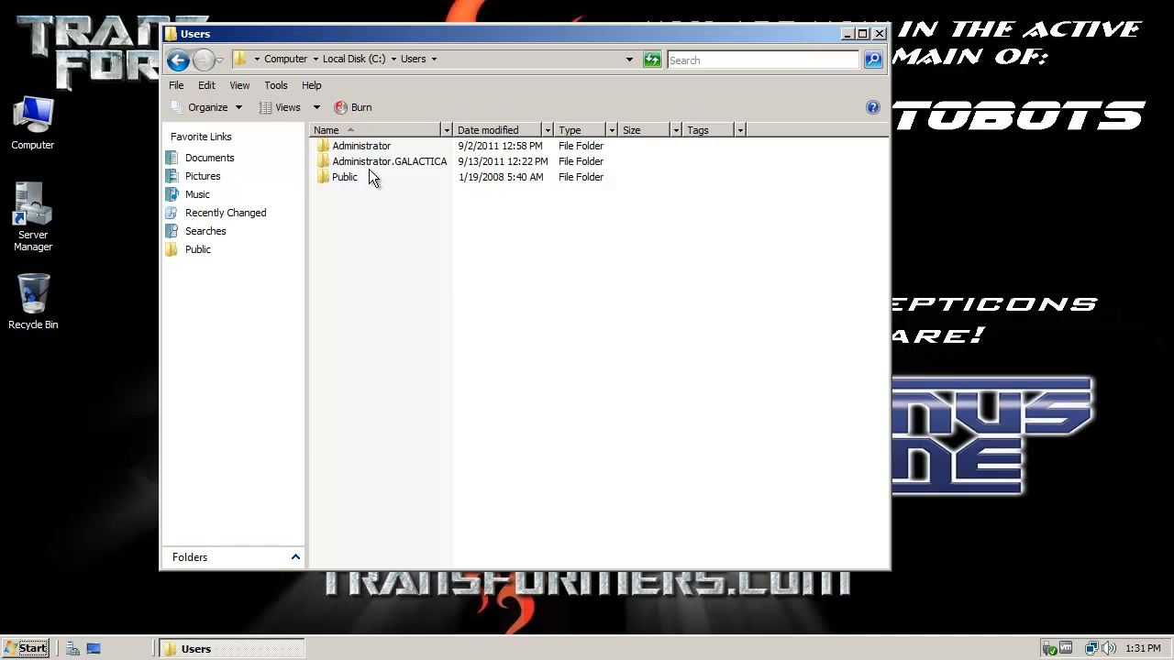
Step: Select the Administrator, Administrator.GALACTICA and Public folders in turn, then close the window
{"action": "left_click", "coordinate": [380, 148]}
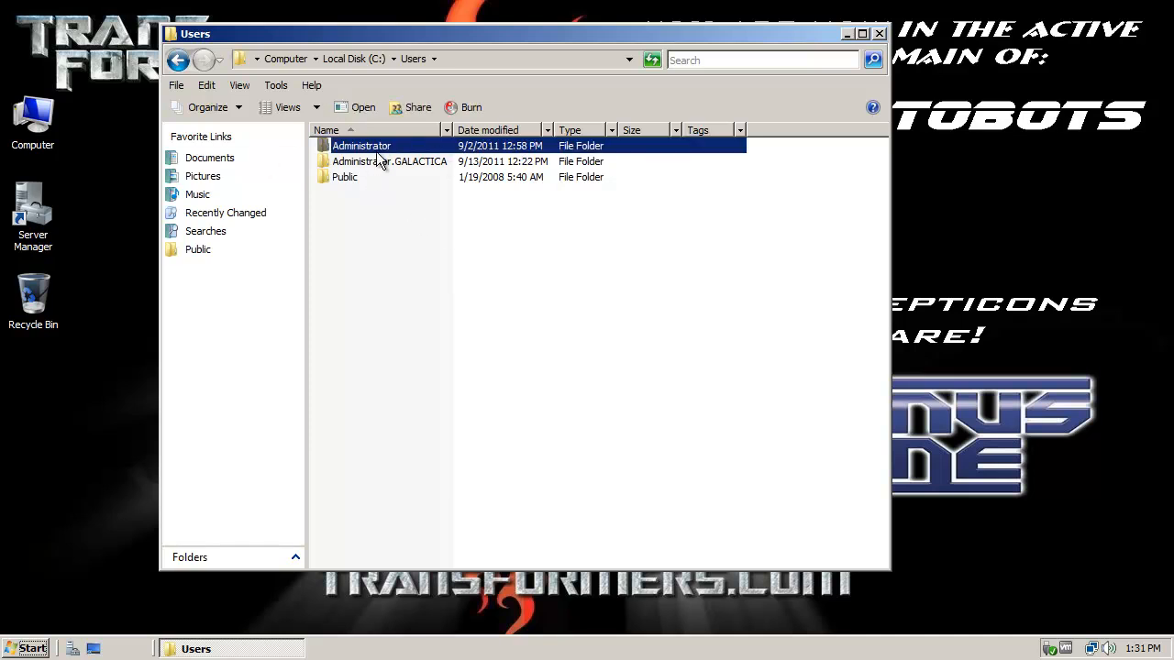
{"action": "left_click", "coordinate": [416, 161]}
{"action": "left_click", "coordinate": [358, 180]}
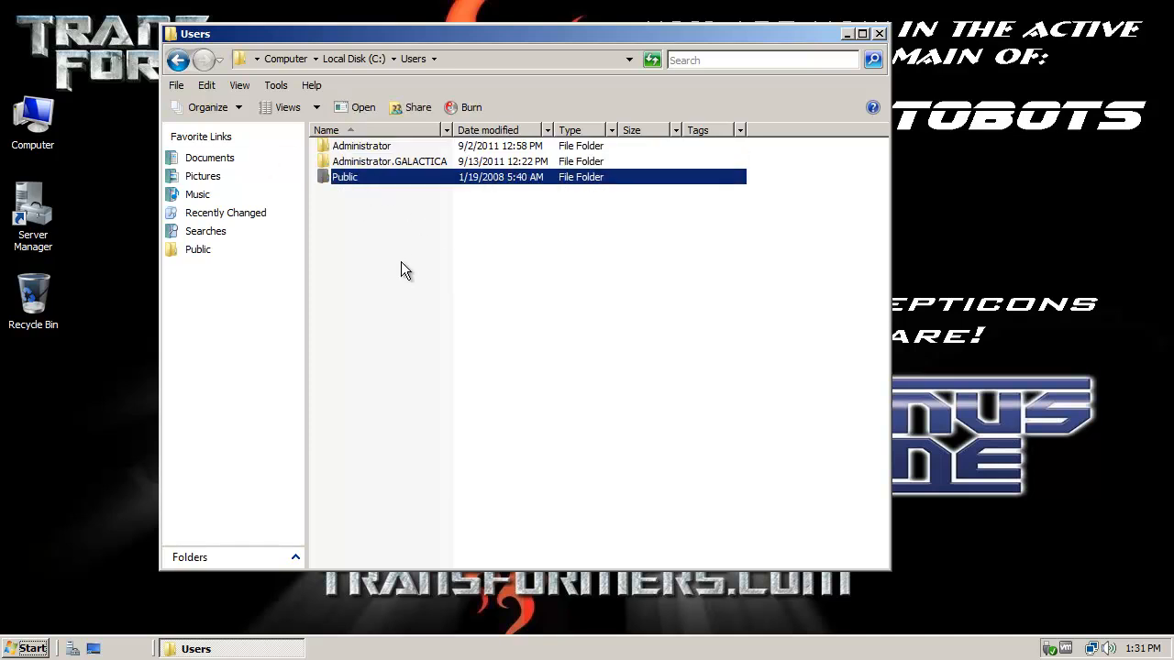
{"action": "left_click", "coordinate": [436, 294]}
{"action": "left_click", "coordinate": [879, 34]}
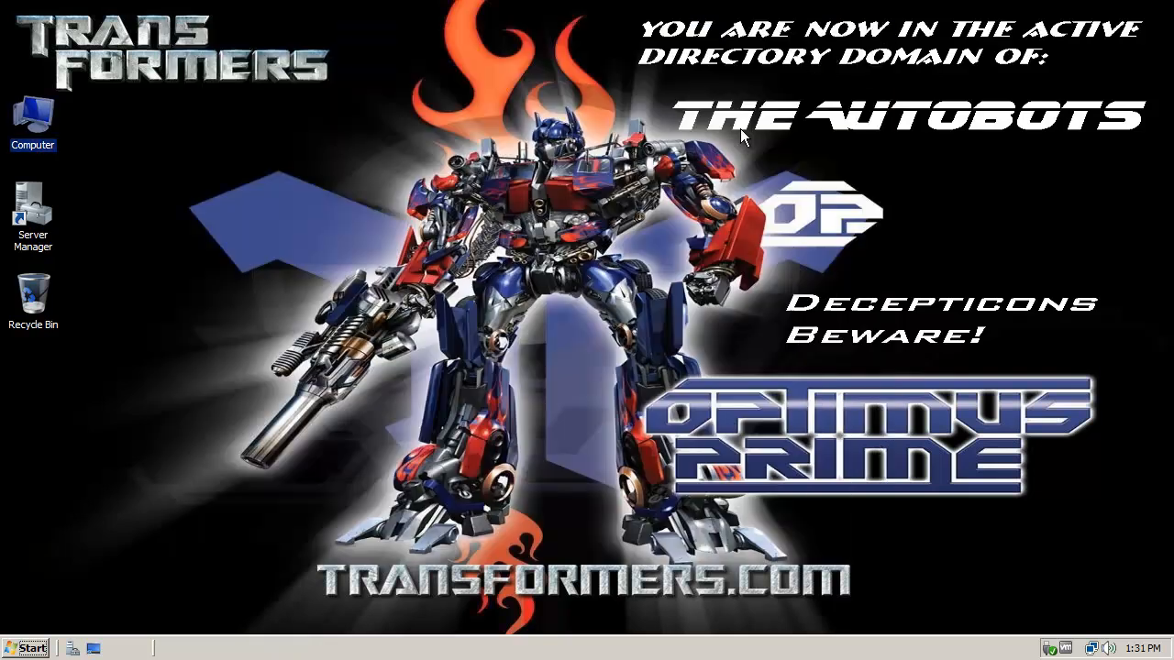
{"action": "right_click", "coordinate": [46, 125]}
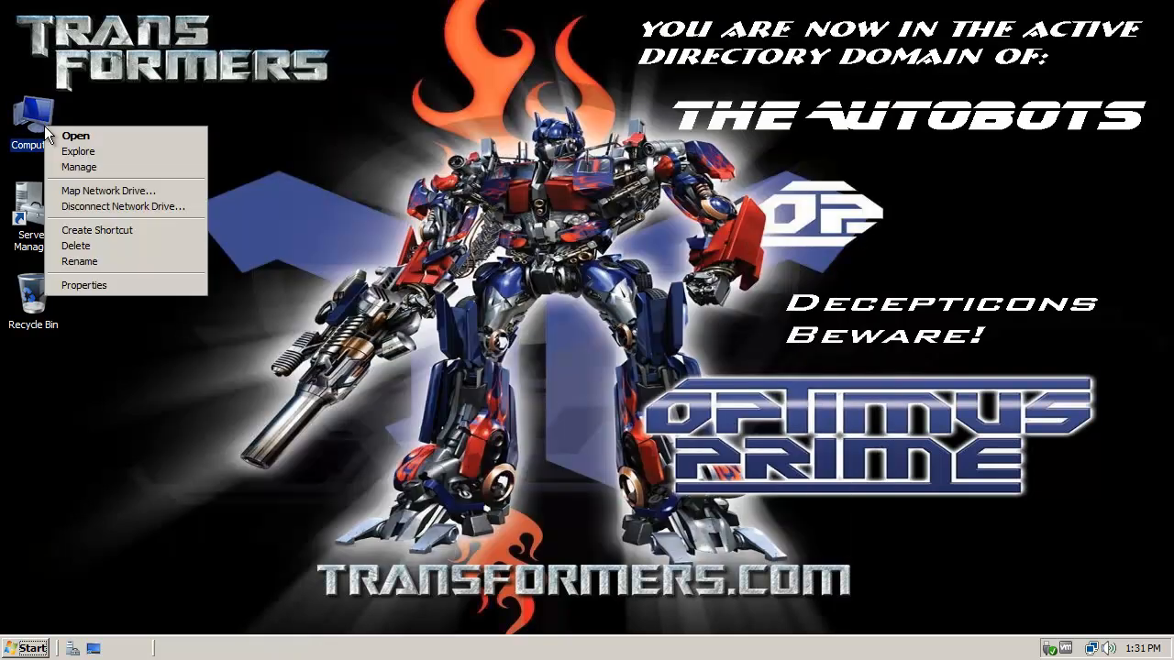
{"action": "left_click", "coordinate": [105, 286]}
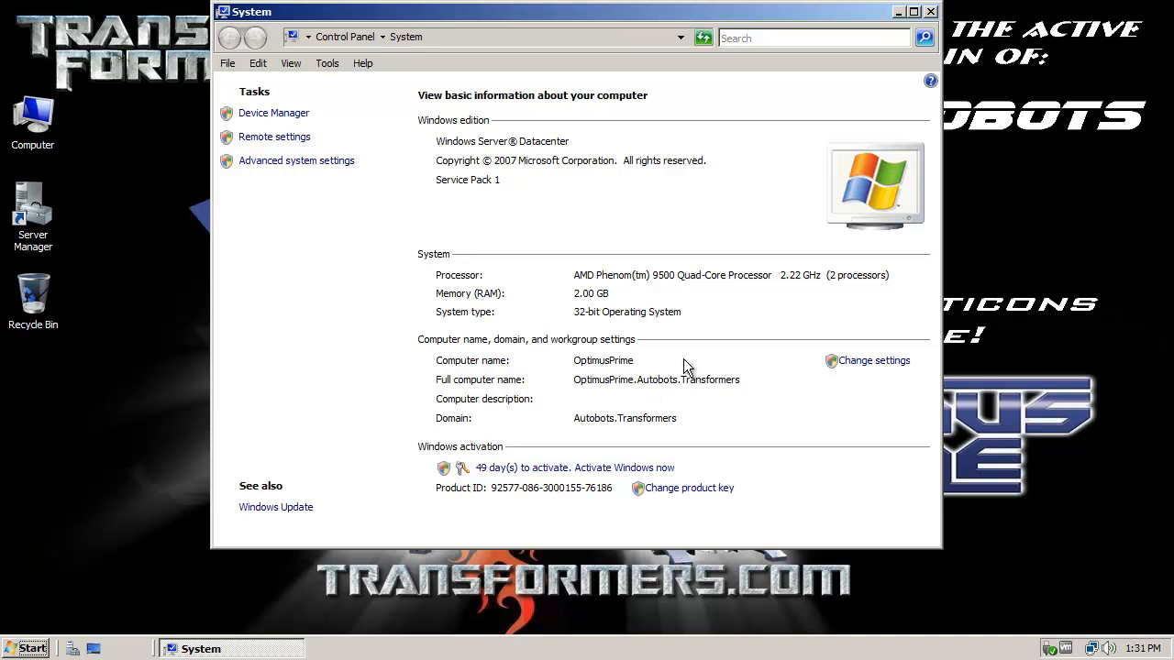
{"action": "left_click", "coordinate": [260, 165]}
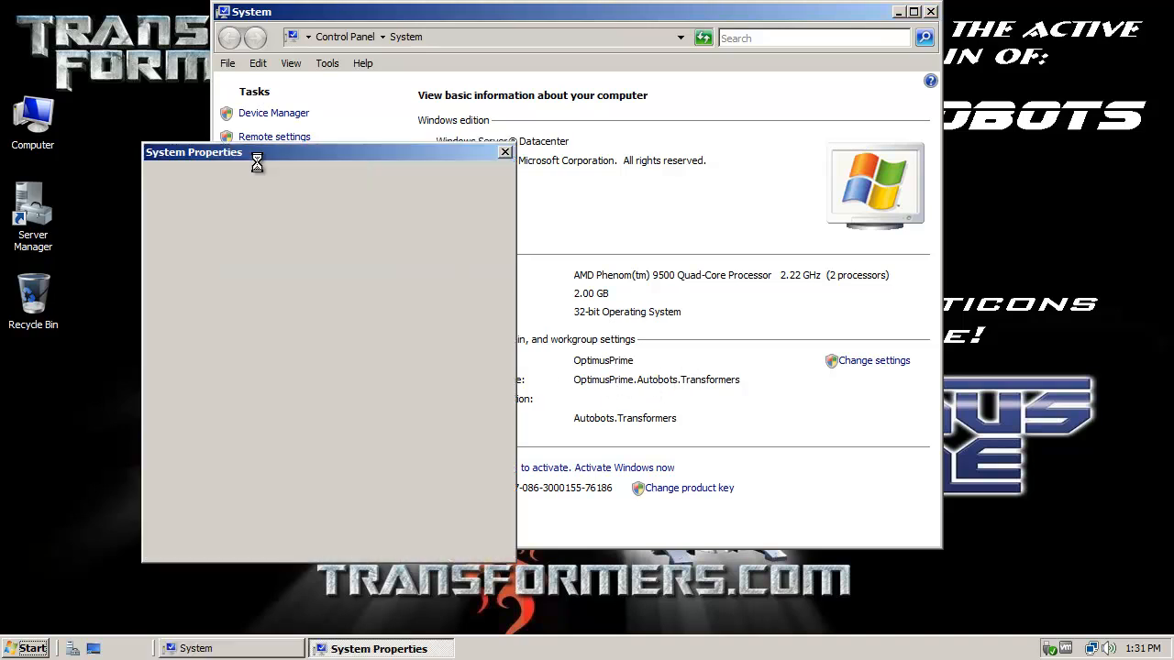
{"action": "left_click", "coordinate": [205, 181]}
{"action": "left_click", "coordinate": [454, 360]}
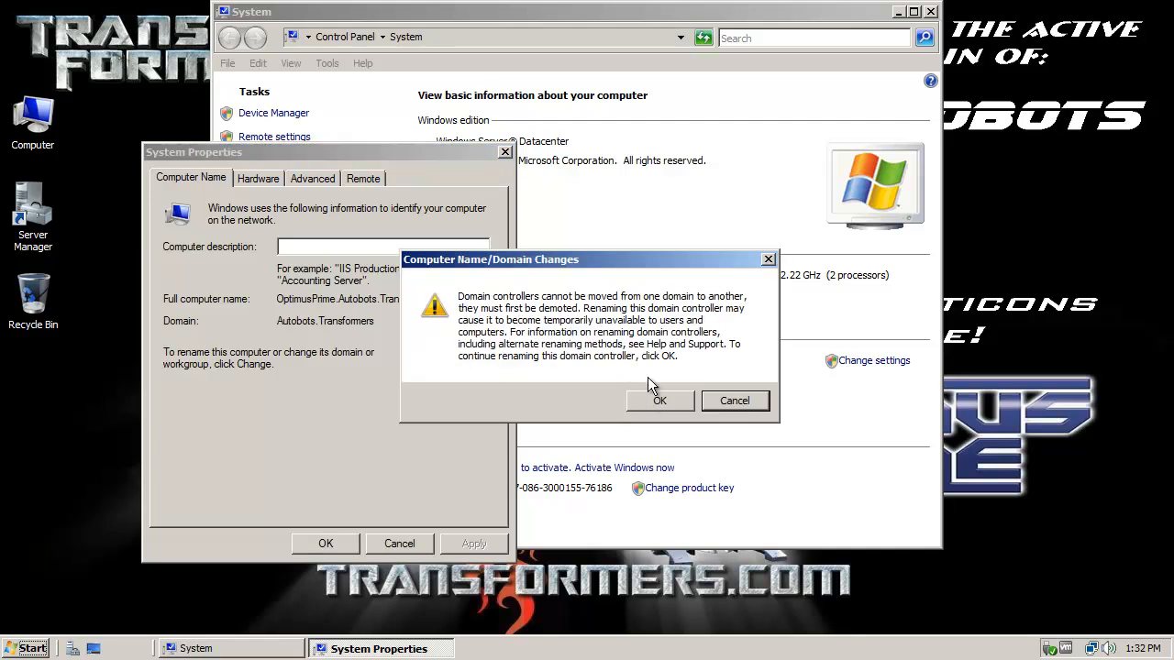
{"action": "left_click", "coordinate": [658, 401]}
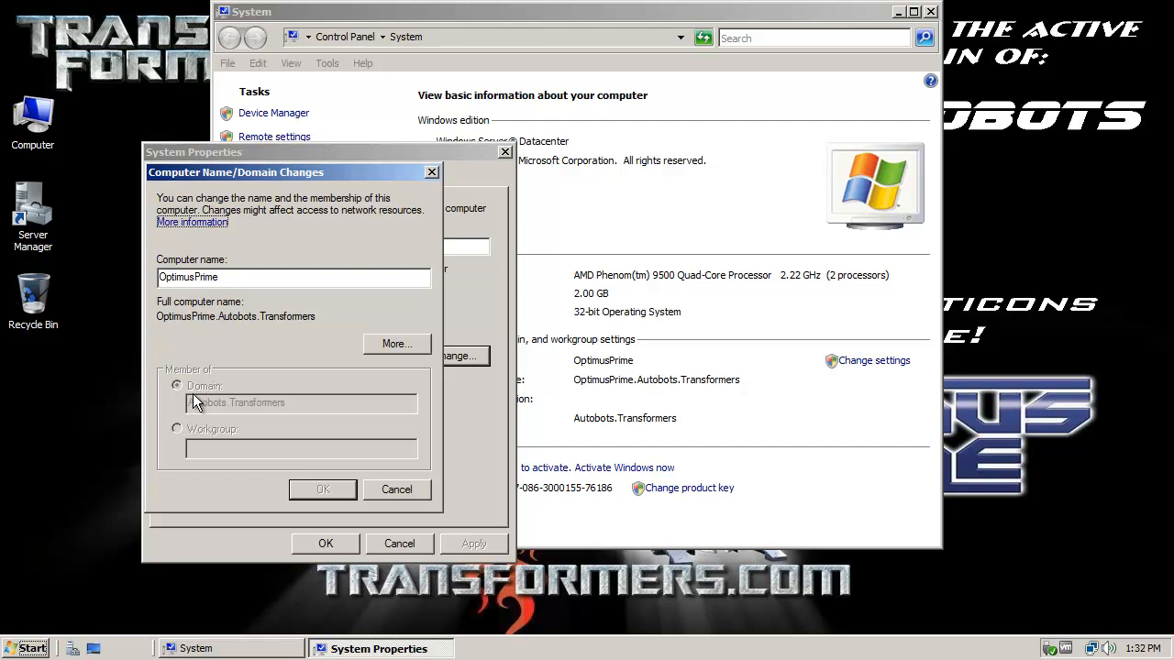
{"action": "left_click", "coordinate": [226, 278]}
{"action": "left_click_drag", "start_coordinate": [293, 169], "coordinate": [453, 211]}
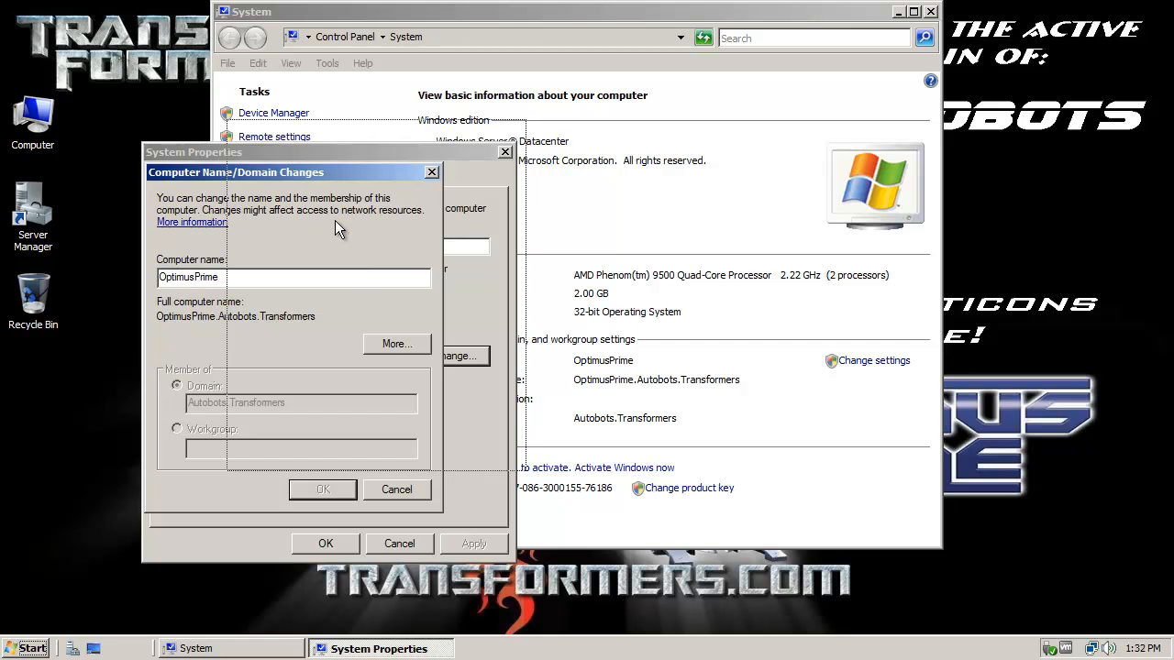
{"action": "left_click_drag", "start_coordinate": [334, 220], "coordinate": [335, 220]}
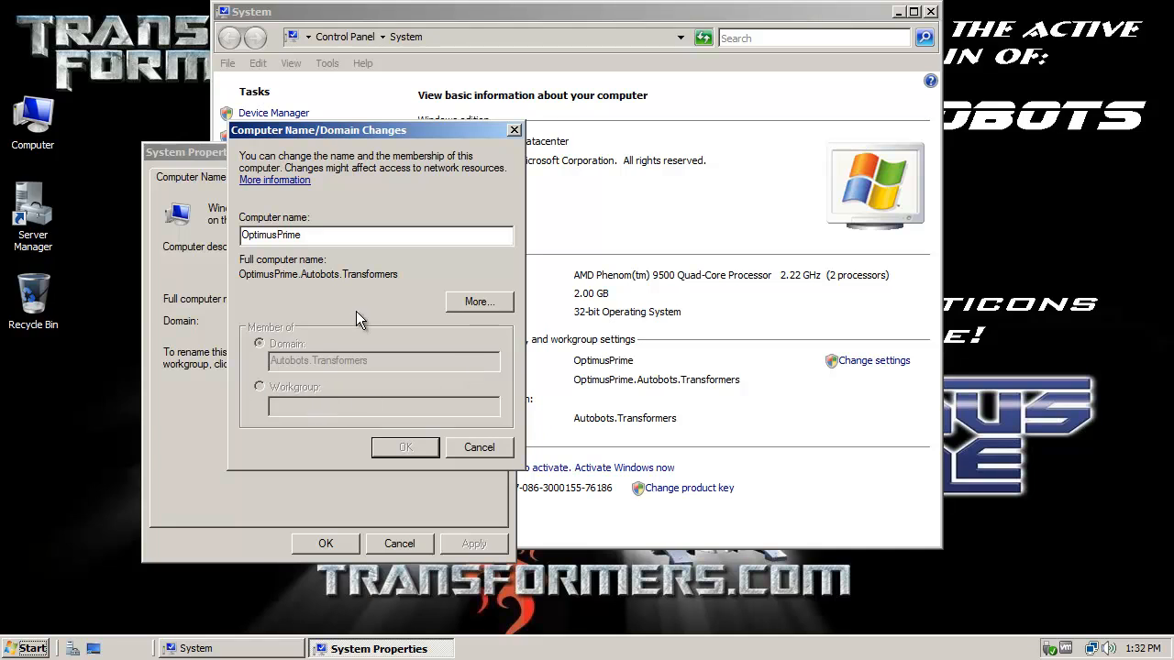
{"action": "left_click", "coordinate": [474, 445]}
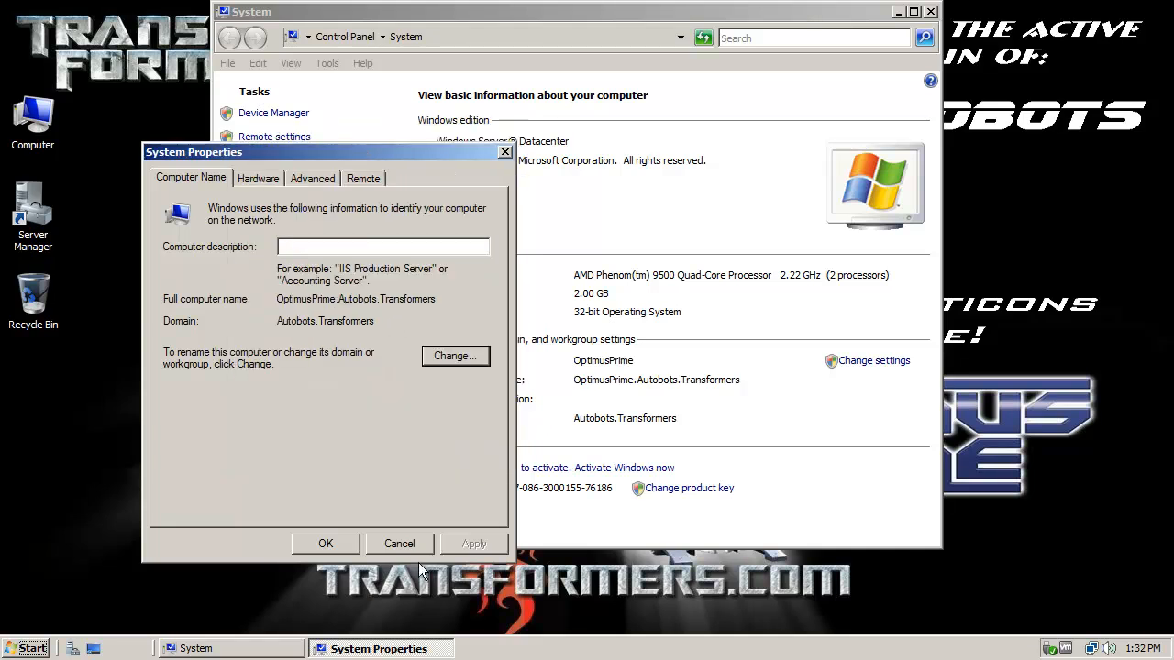
{"action": "left_click", "coordinate": [400, 544]}
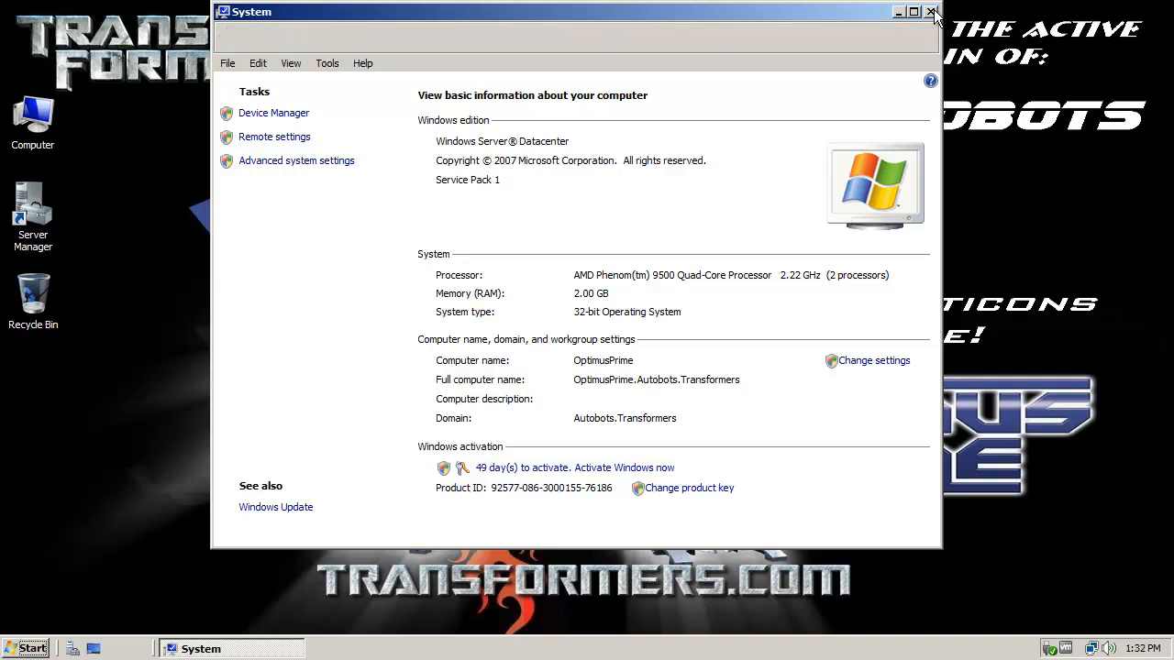
{"action": "left_click", "coordinate": [930, 11]}
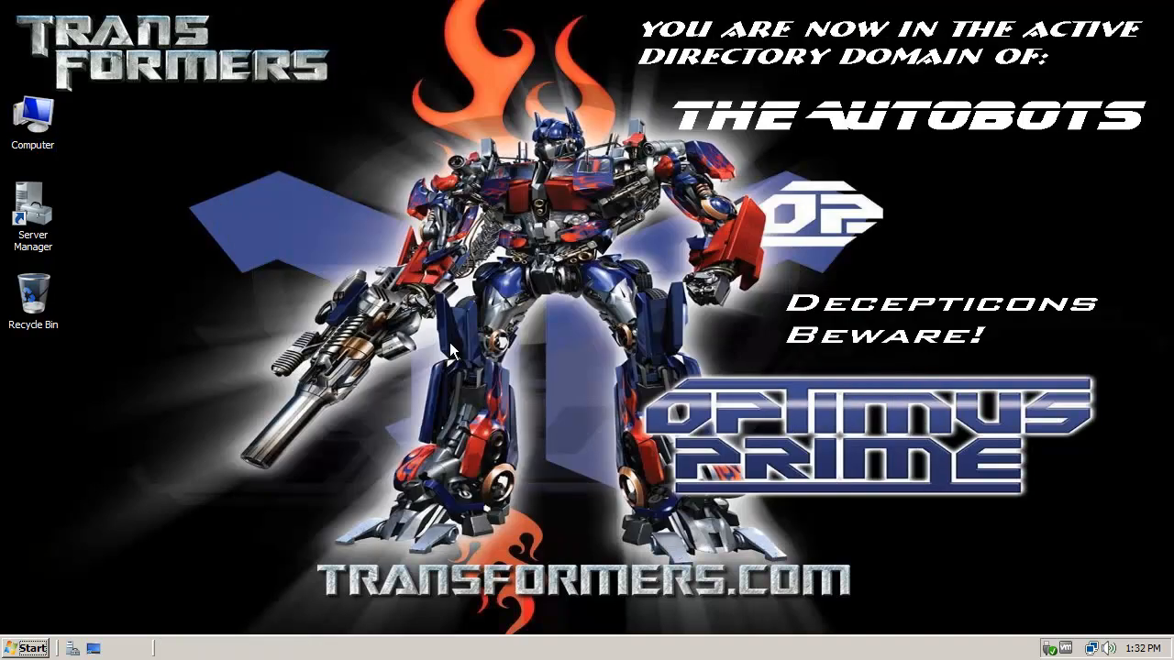
Step: Copy the DNS shortcut from Administrative Tools and move the Recycle Bin icon one slot down
{"action": "left_click", "coordinate": [27, 649]}
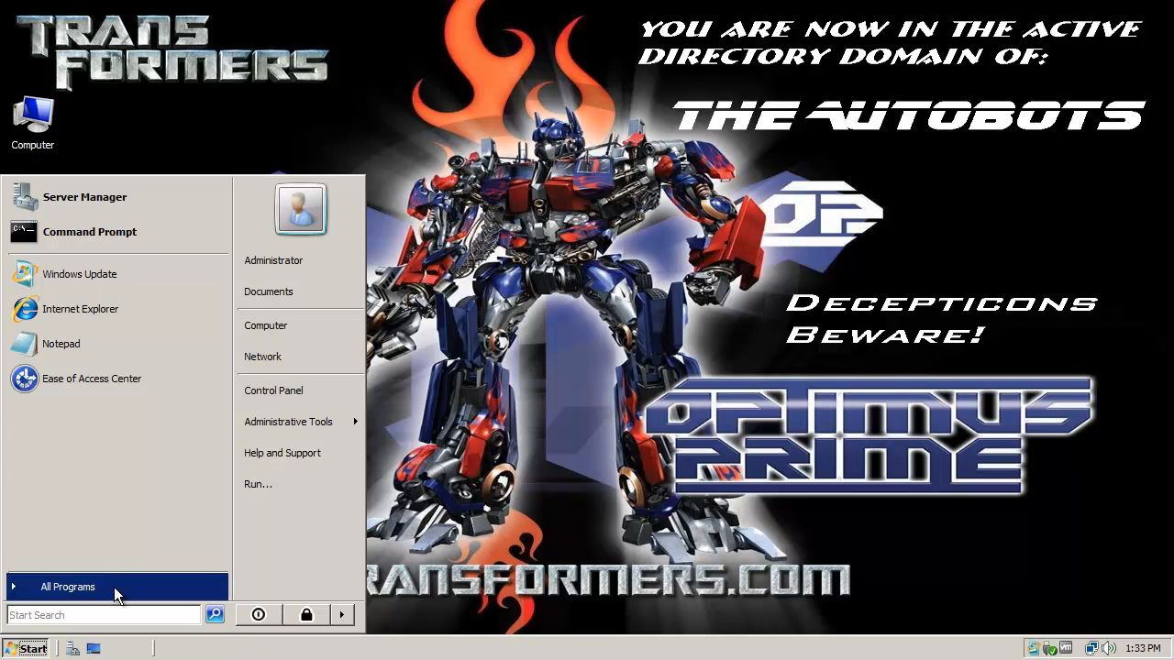
{"action": "mouse_move", "coordinate": [273, 420]}
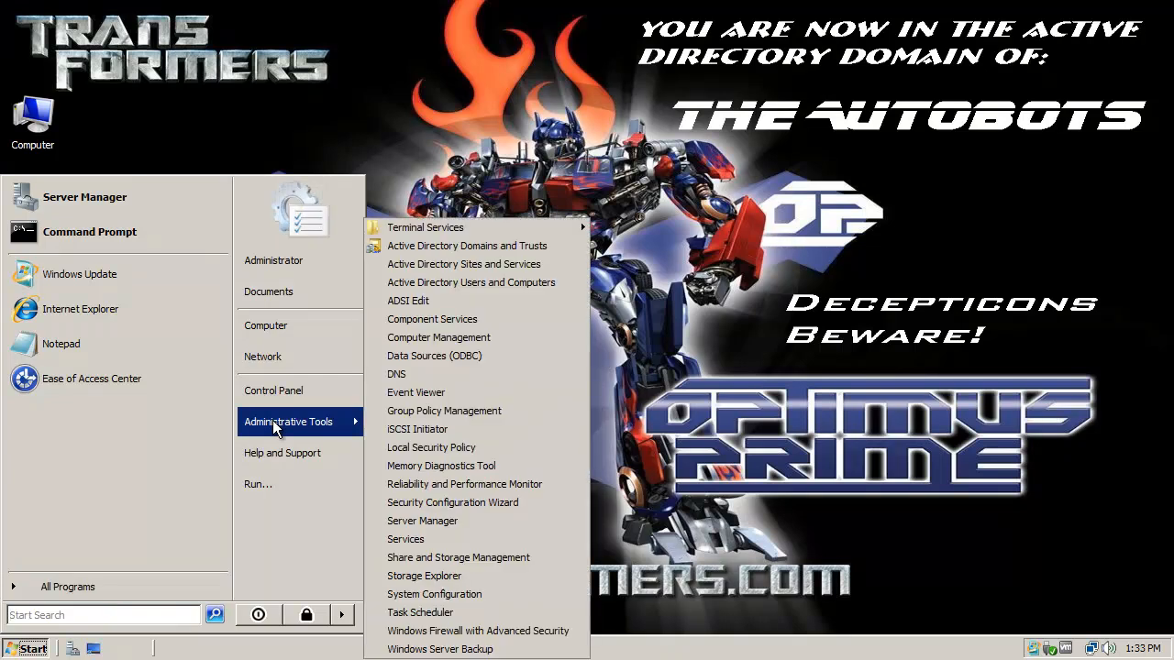
{"action": "right_click", "coordinate": [406, 373]}
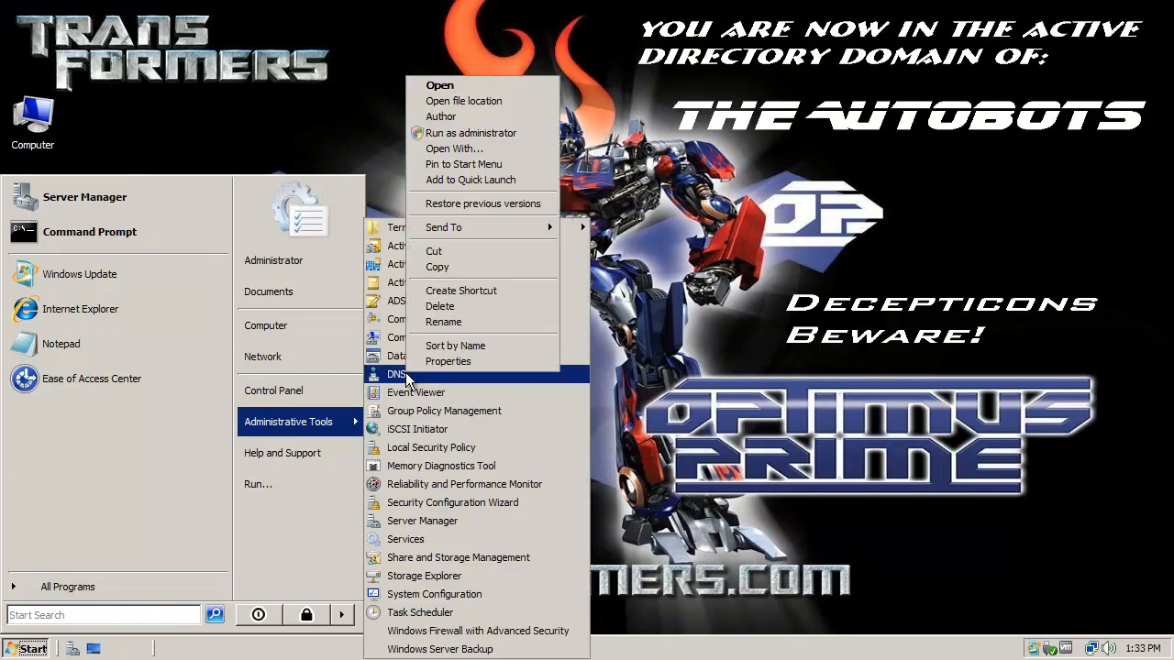
{"action": "left_click", "coordinate": [495, 267]}
{"action": "left_click", "coordinate": [348, 50]}
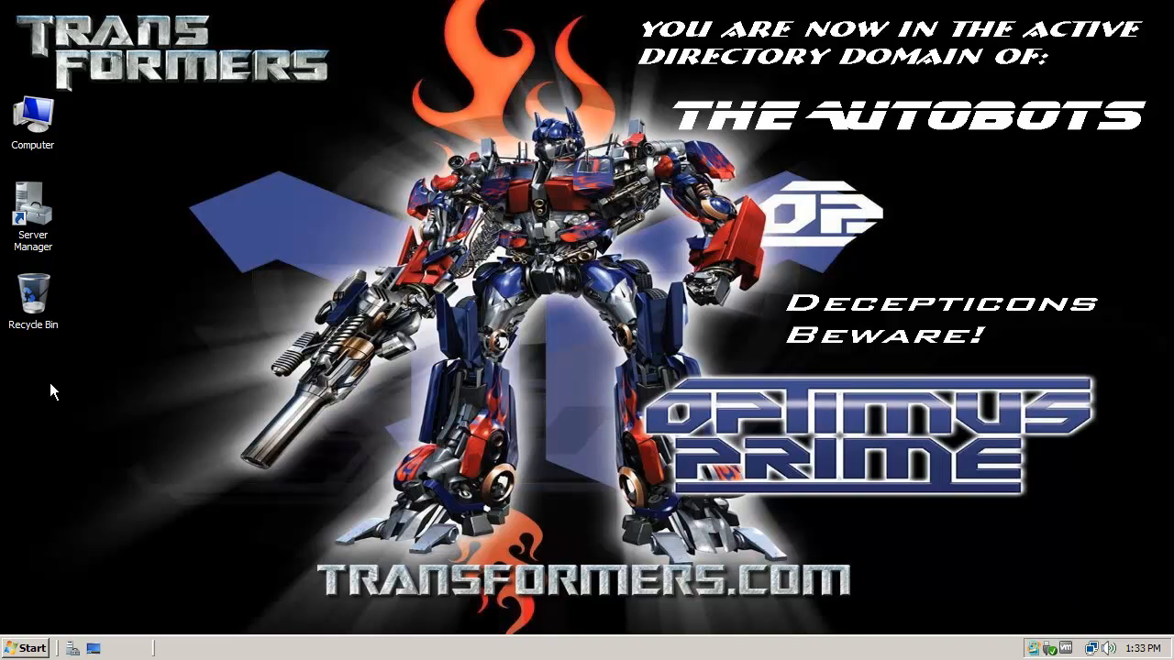
{"action": "left_click_drag", "start_coordinate": [33, 301], "coordinate": [30, 390]}
Step: Paste the DNS shortcut on the desktop and open OPTIMUSPRIME's Autobots.Transformers forward lookup zone
{"action": "right_click", "coordinate": [24, 299]}
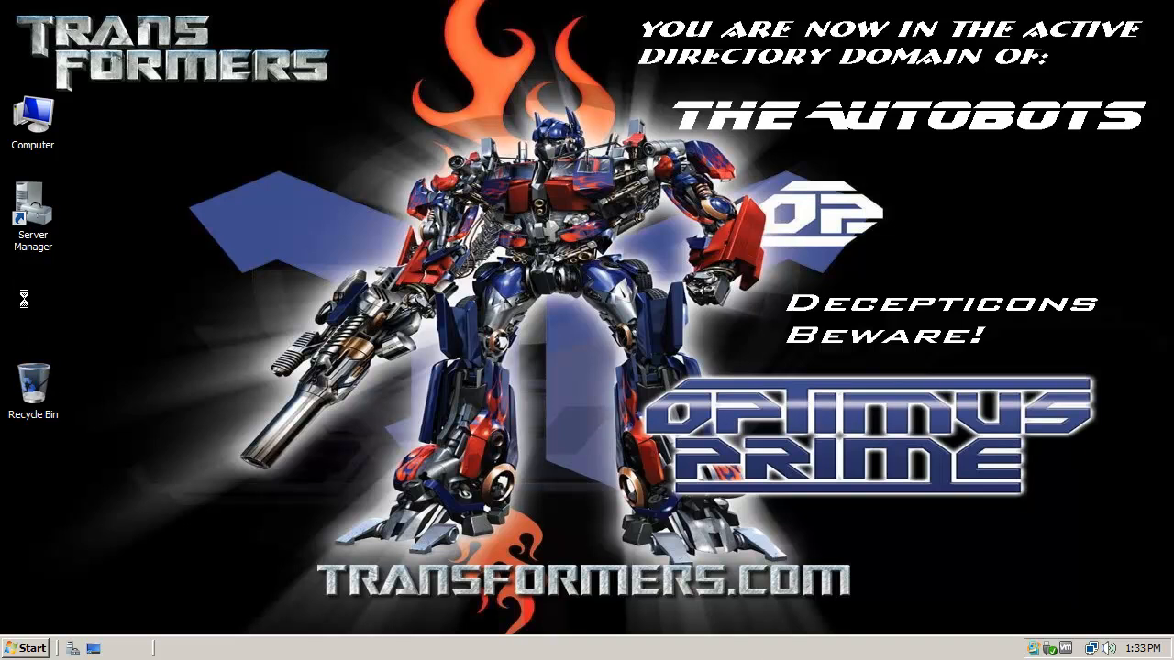
{"action": "left_click", "coordinate": [158, 314]}
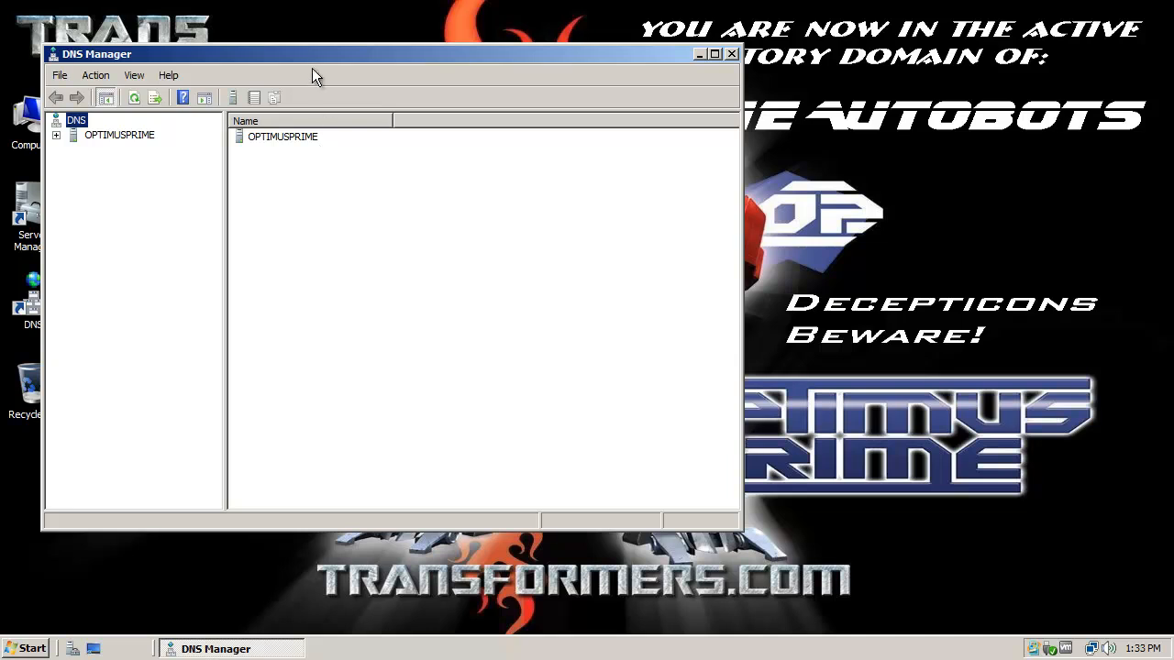
{"action": "left_click_drag", "start_coordinate": [312, 58], "coordinate": [388, 54]}
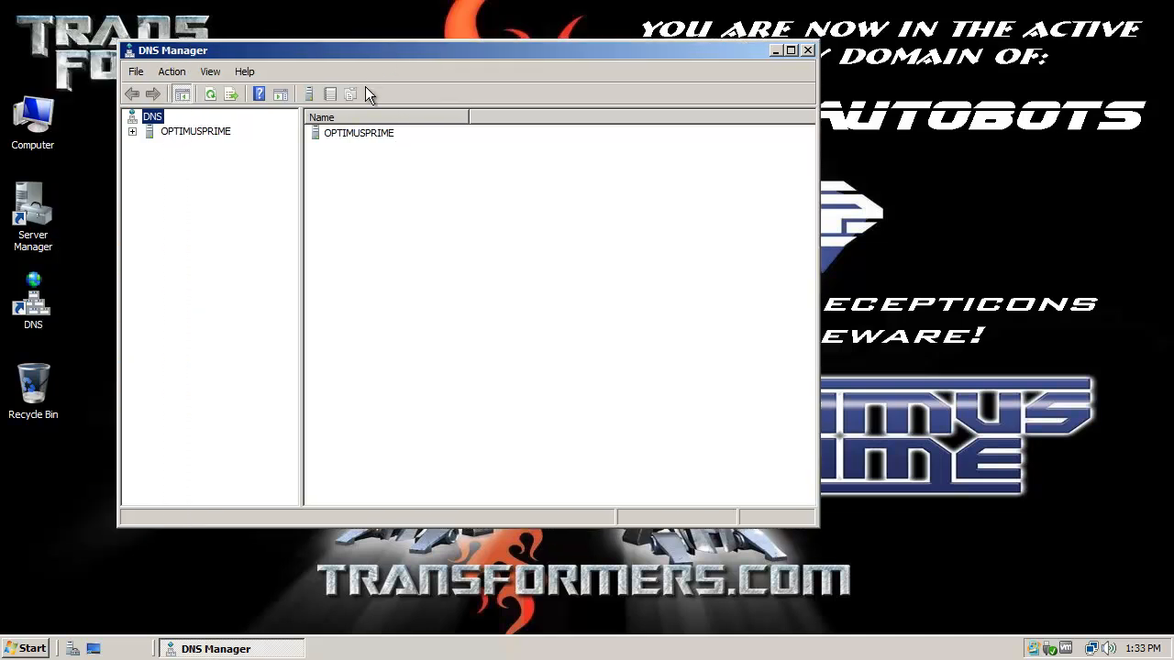
{"action": "left_click", "coordinate": [209, 134]}
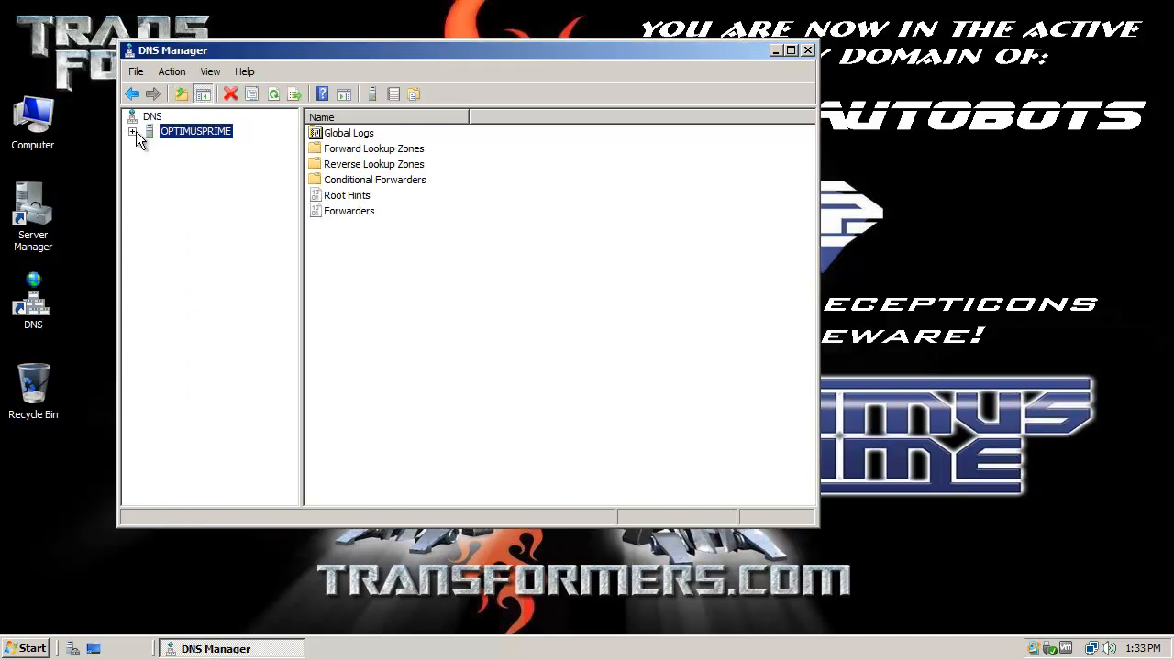
{"action": "left_click", "coordinate": [134, 132]}
{"action": "left_click", "coordinate": [197, 161]}
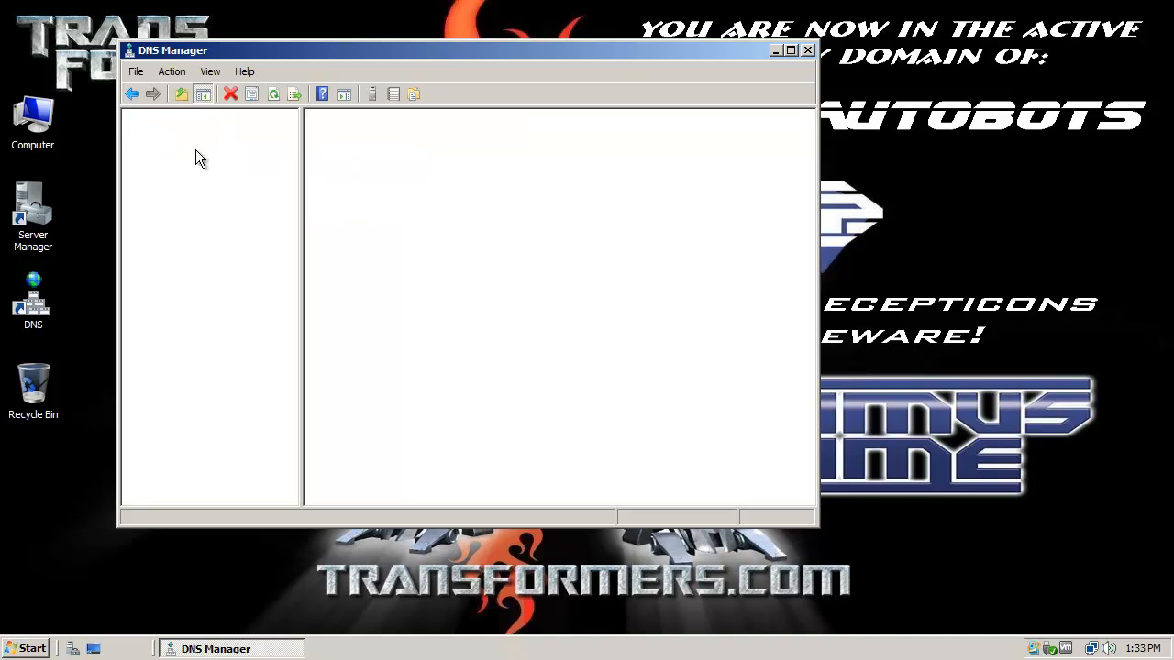
{"action": "left_click", "coordinate": [149, 161]}
{"action": "left_click", "coordinate": [220, 189]}
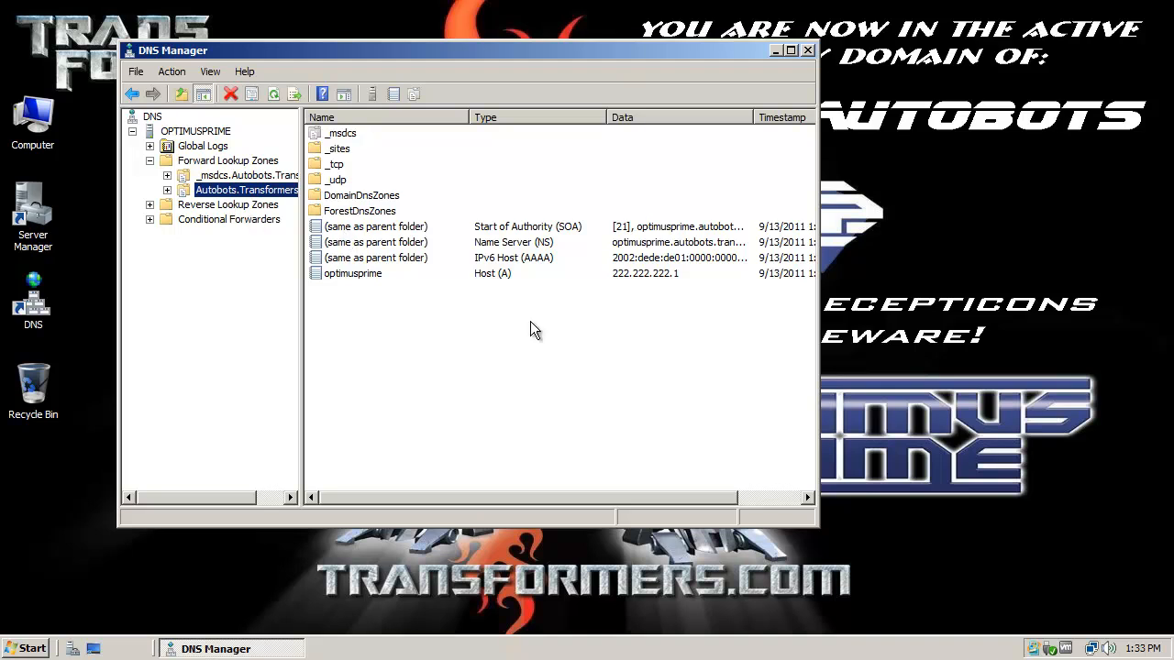
Step: Enlarge DNS Manager to show full timestamps and inspect optimusprime's 222.222.222.1 host record
{"action": "left_click_drag", "start_coordinate": [815, 526], "coordinate": [946, 565]}
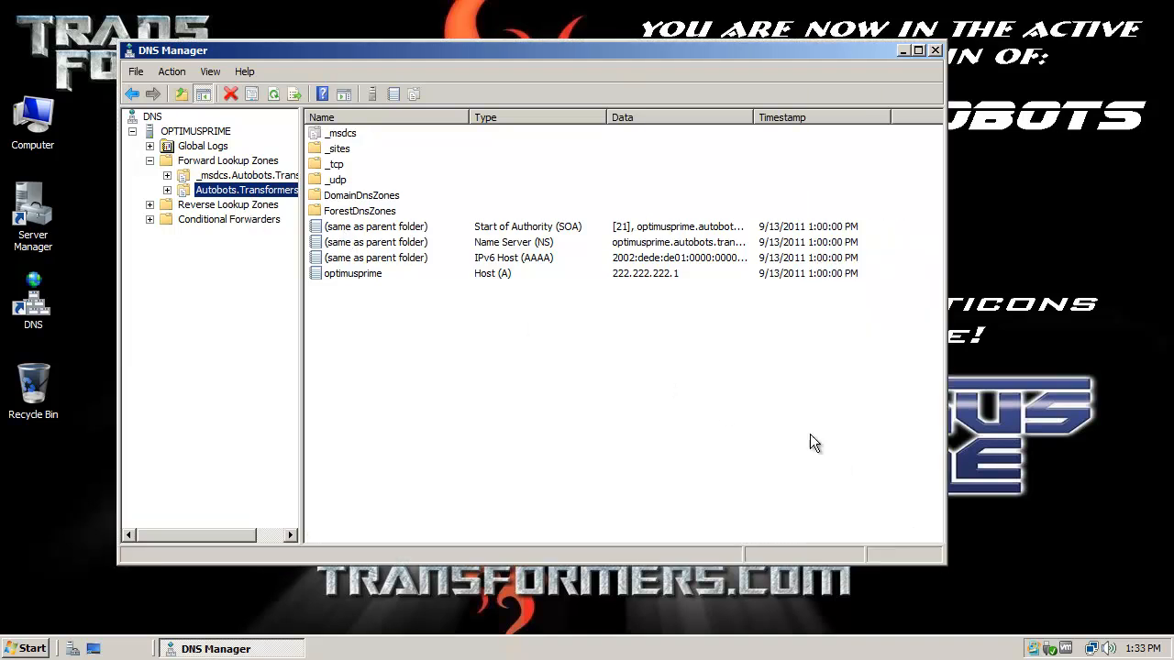
{"action": "left_click", "coordinate": [372, 275]}
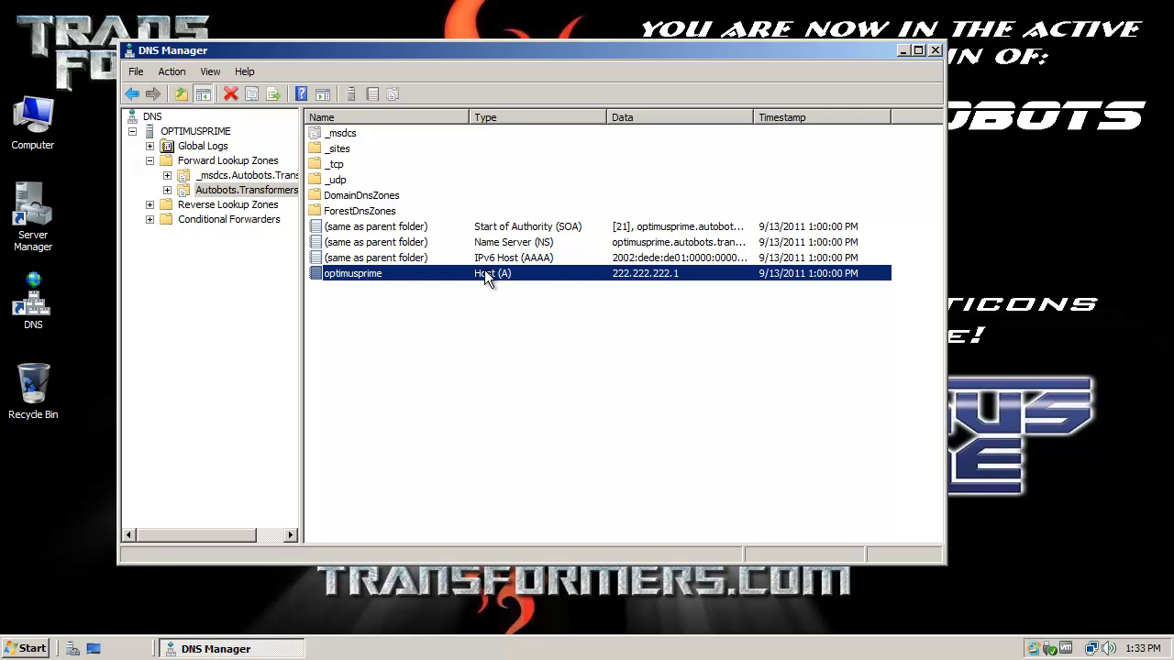
{"action": "mouse_move", "coordinate": [453, 53]}
{"action": "left_mouse_down"}
{"action": "mouse_move", "coordinate": [504, 118]}
{"action": "mouse_move", "coordinate": [488, 72]}
{"action": "mouse_move", "coordinate": [436, 51]}
{"action": "left_mouse_up"}
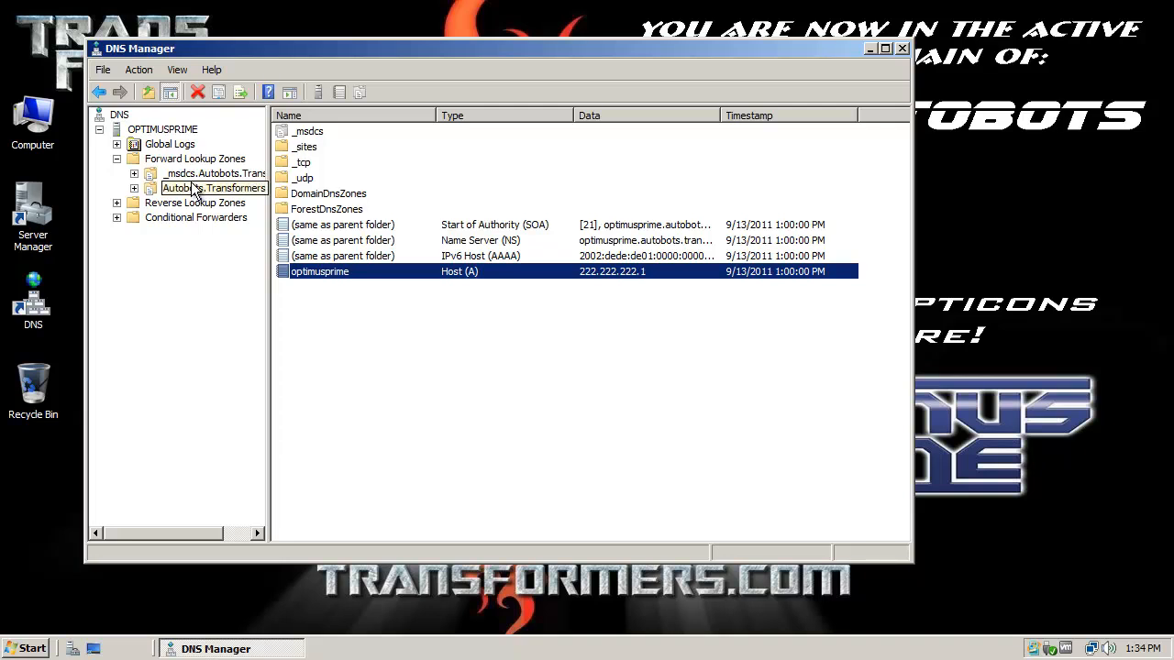
Step: Expand Autobots.Transformers and open its _sites and _tcp folders
{"action": "left_click", "coordinate": [134, 188]}
{"action": "left_click", "coordinate": [189, 218]}
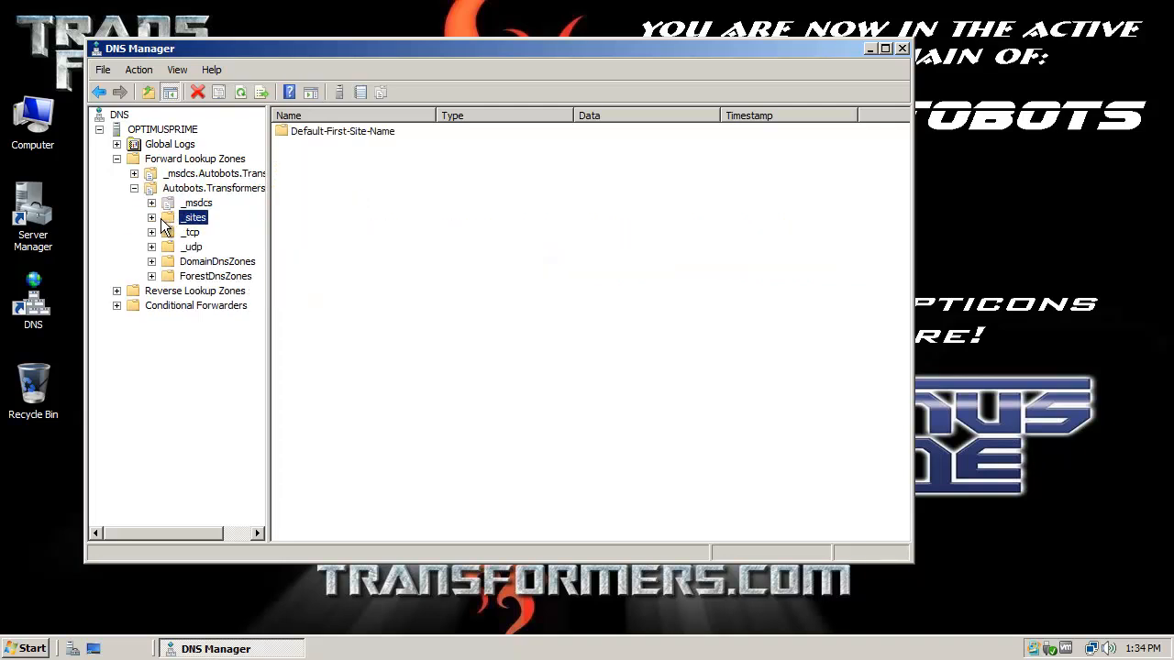
{"action": "left_click", "coordinate": [151, 217]}
{"action": "left_click", "coordinate": [189, 247]}
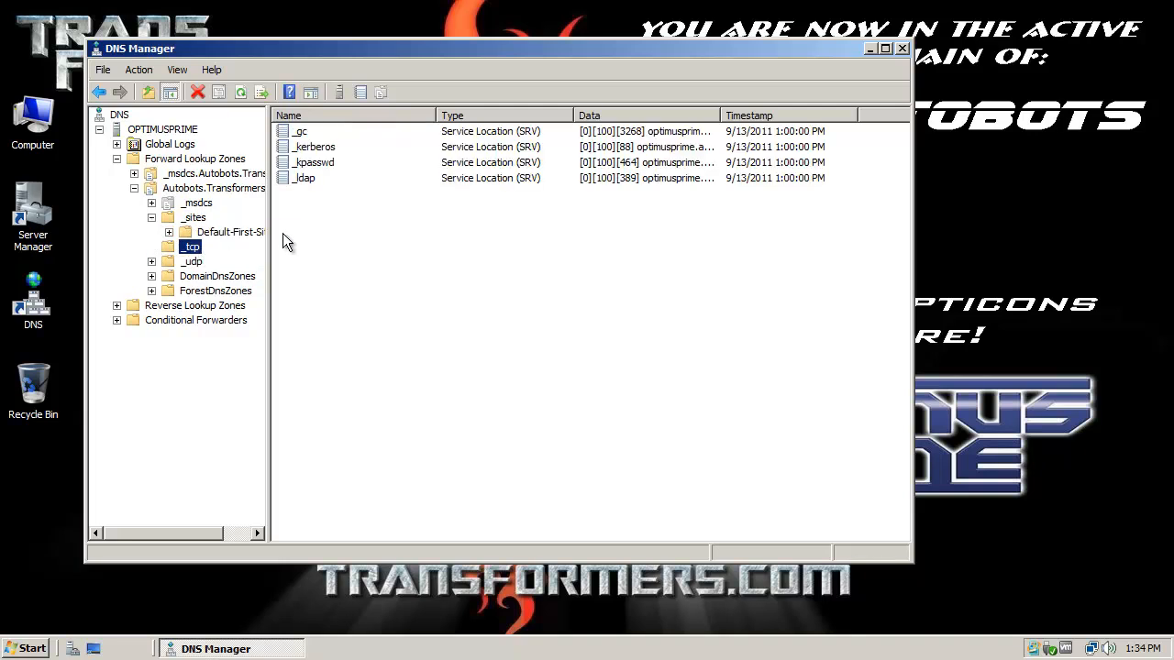
Step: Review the _gc, _kerberos, _kpasswd and _ldap SRV records, then close DNS Manager
{"action": "left_click", "coordinate": [301, 133]}
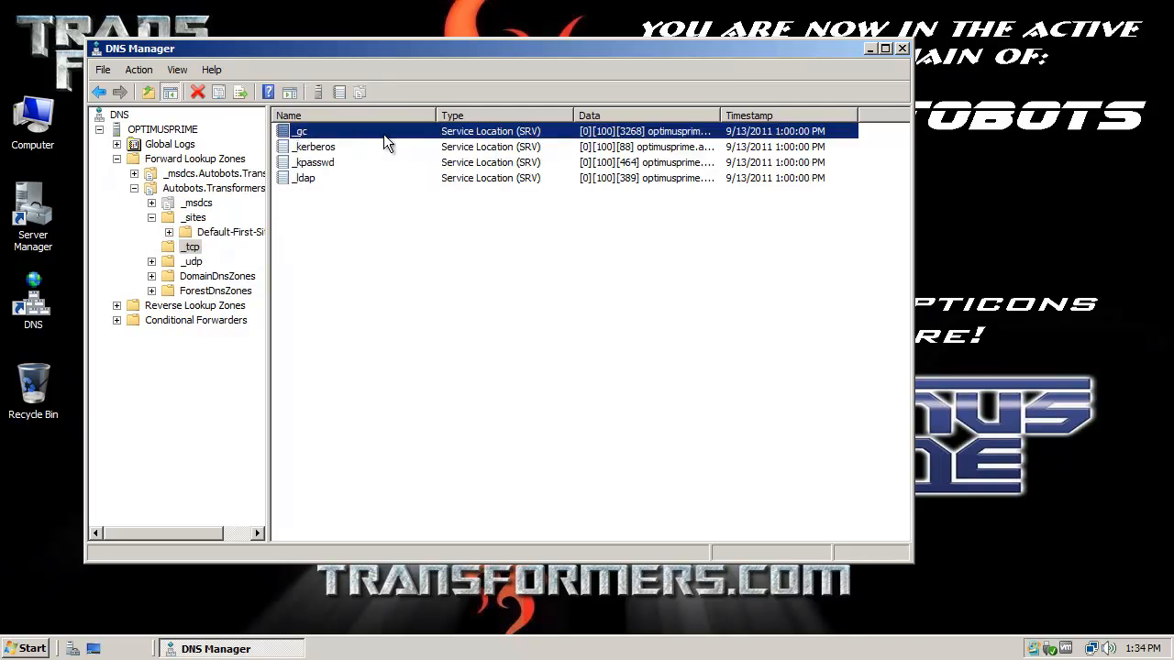
{"action": "left_click", "coordinate": [326, 150]}
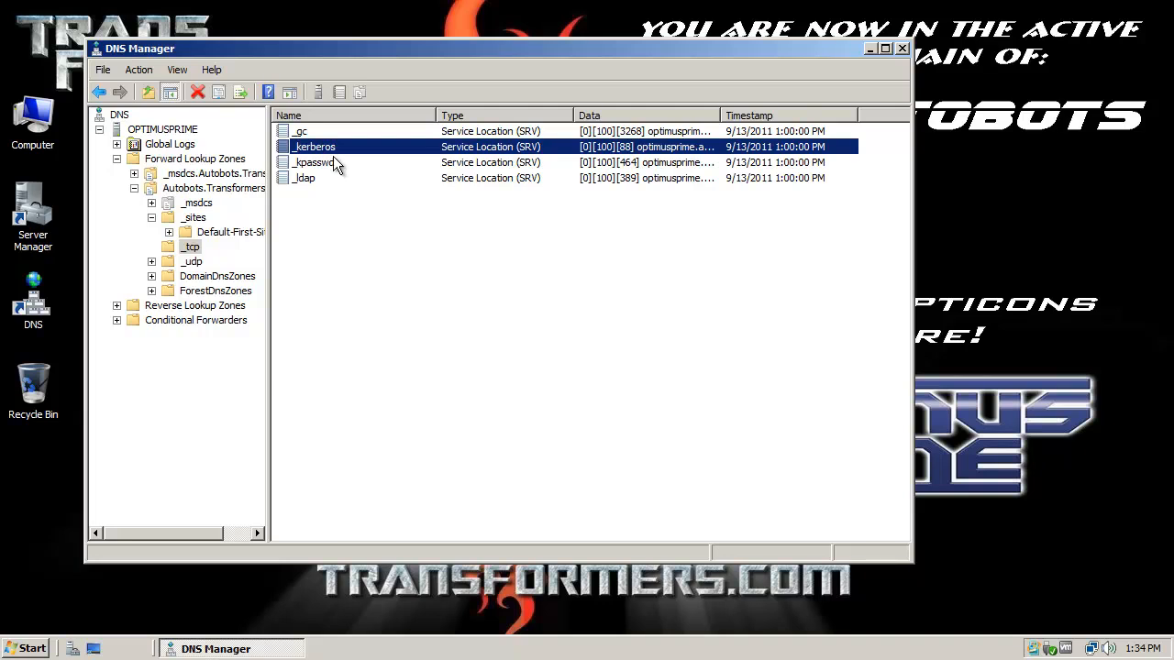
{"action": "left_click", "coordinate": [319, 165]}
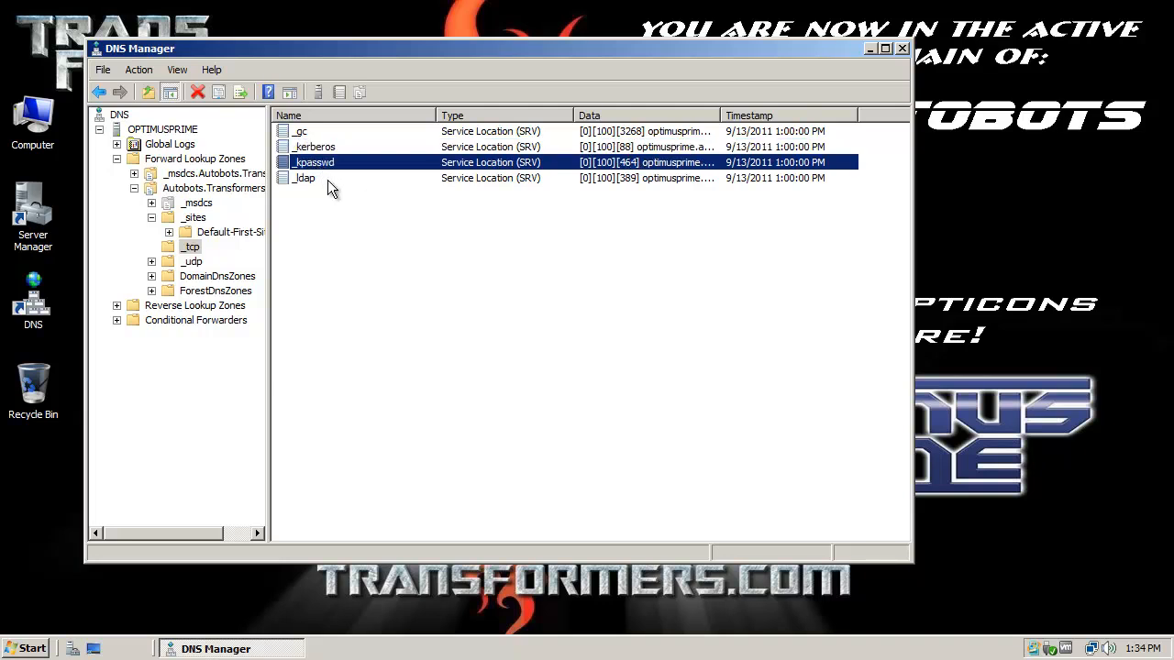
{"action": "left_click", "coordinate": [314, 181]}
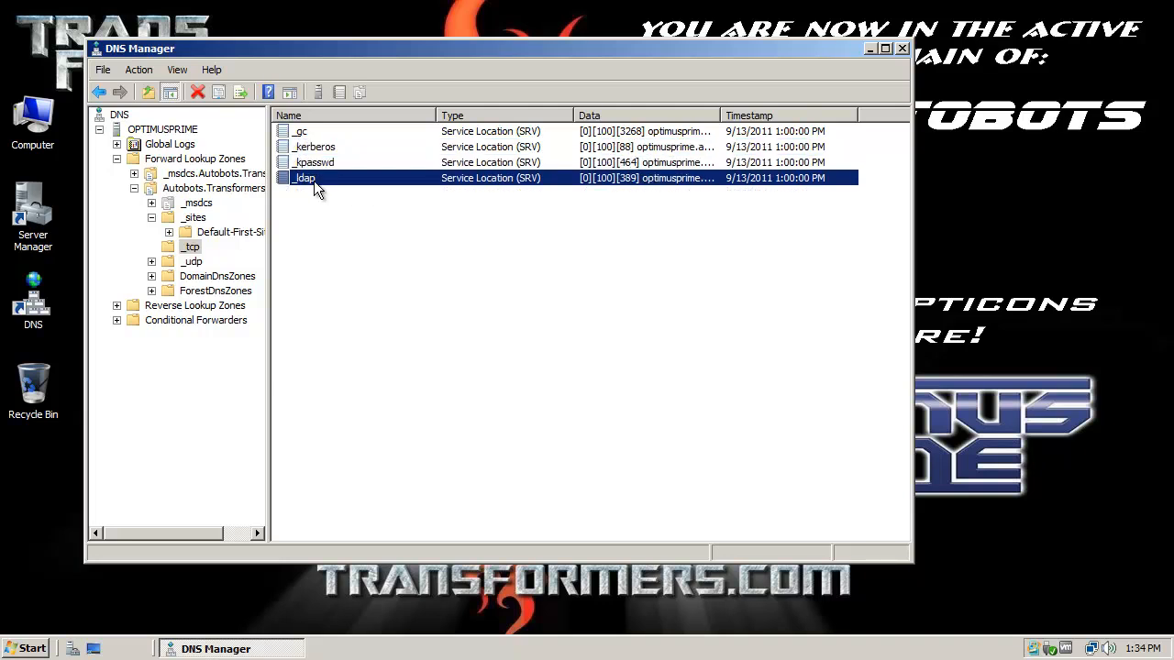
{"action": "left_click", "coordinate": [902, 49]}
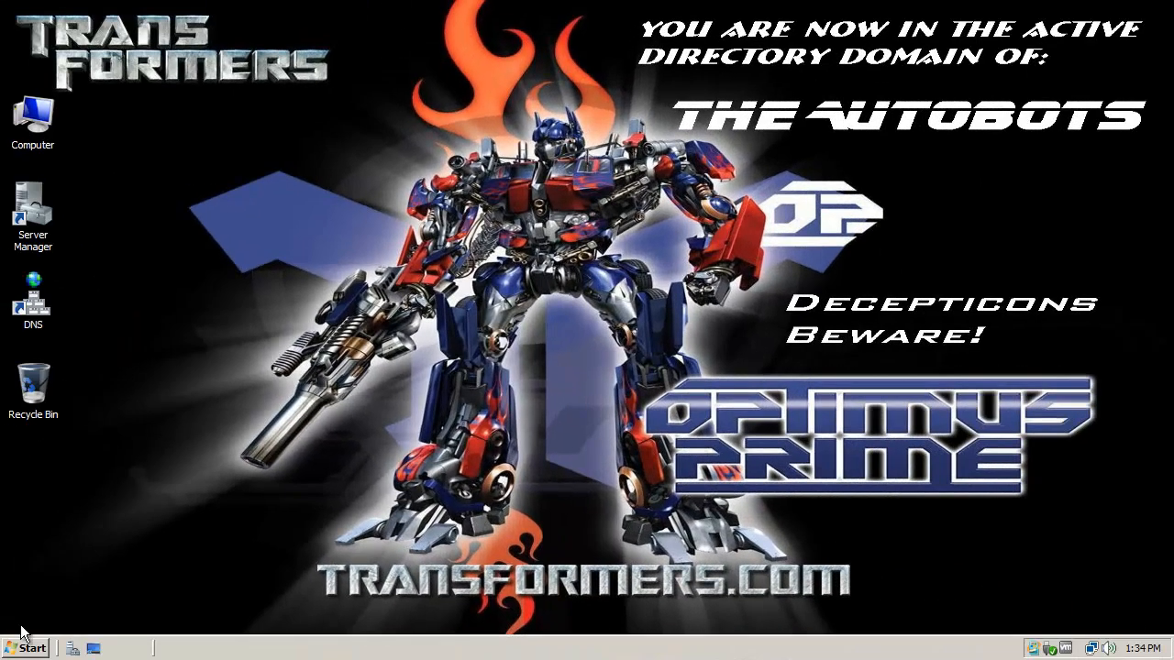
Step: Launch Server Manager from Administrative Tools, view Roles (2 of 16 installed), and start Add Roles
{"action": "left_click", "coordinate": [52, 639]}
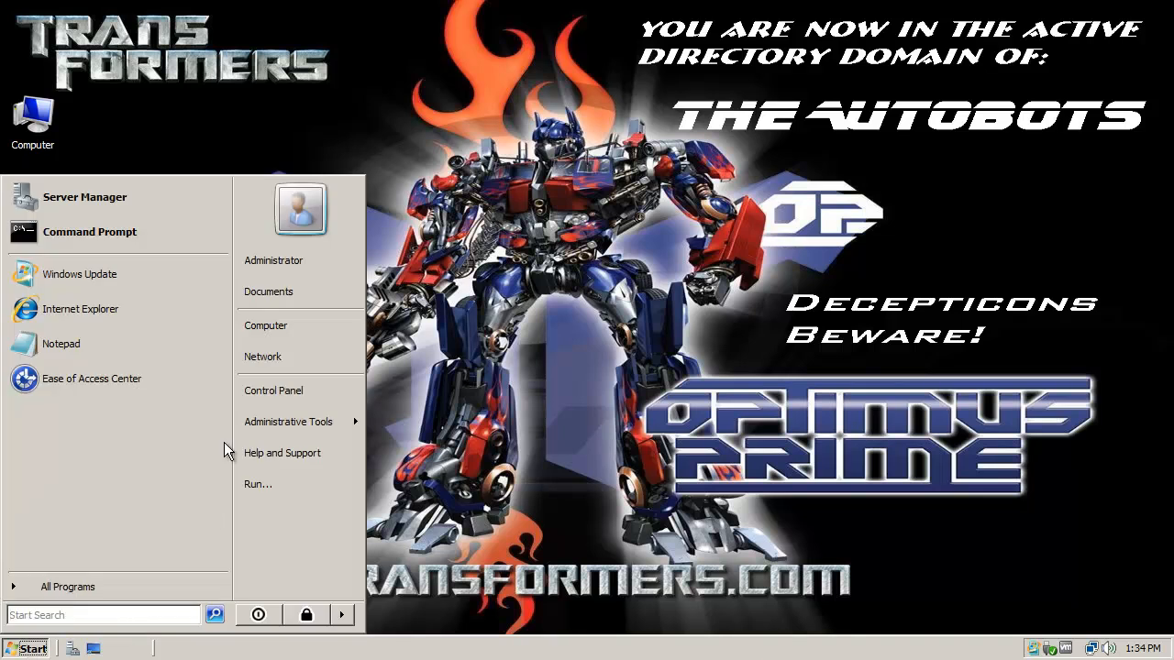
{"action": "mouse_move", "coordinate": [254, 431]}
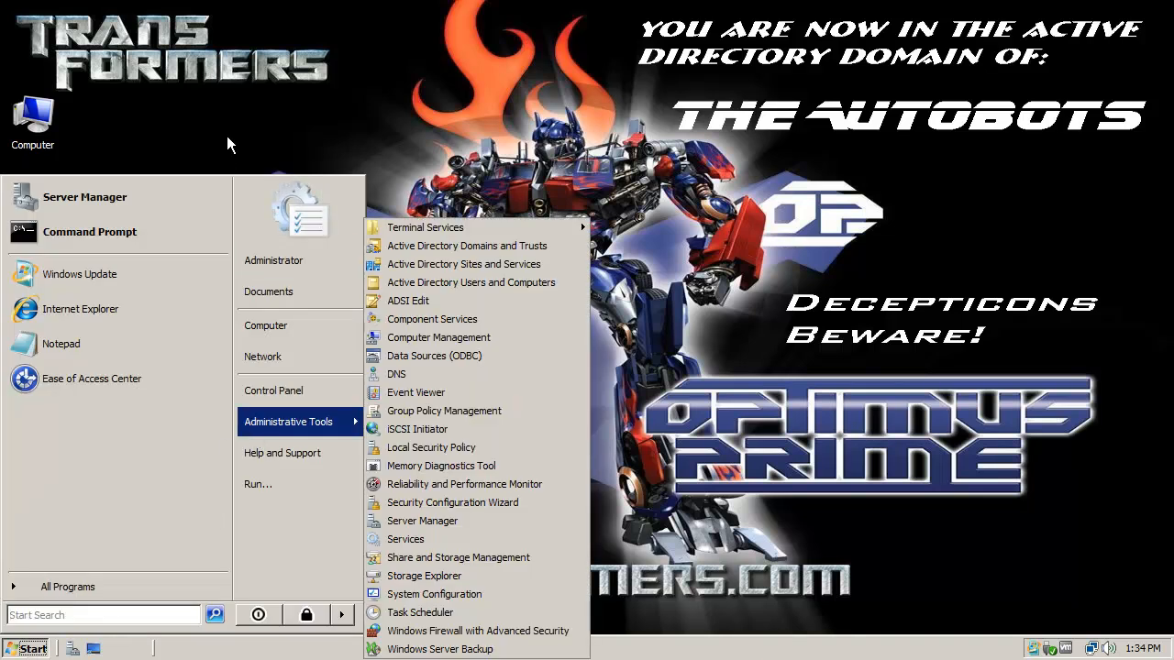
{"action": "left_click", "coordinate": [233, 129]}
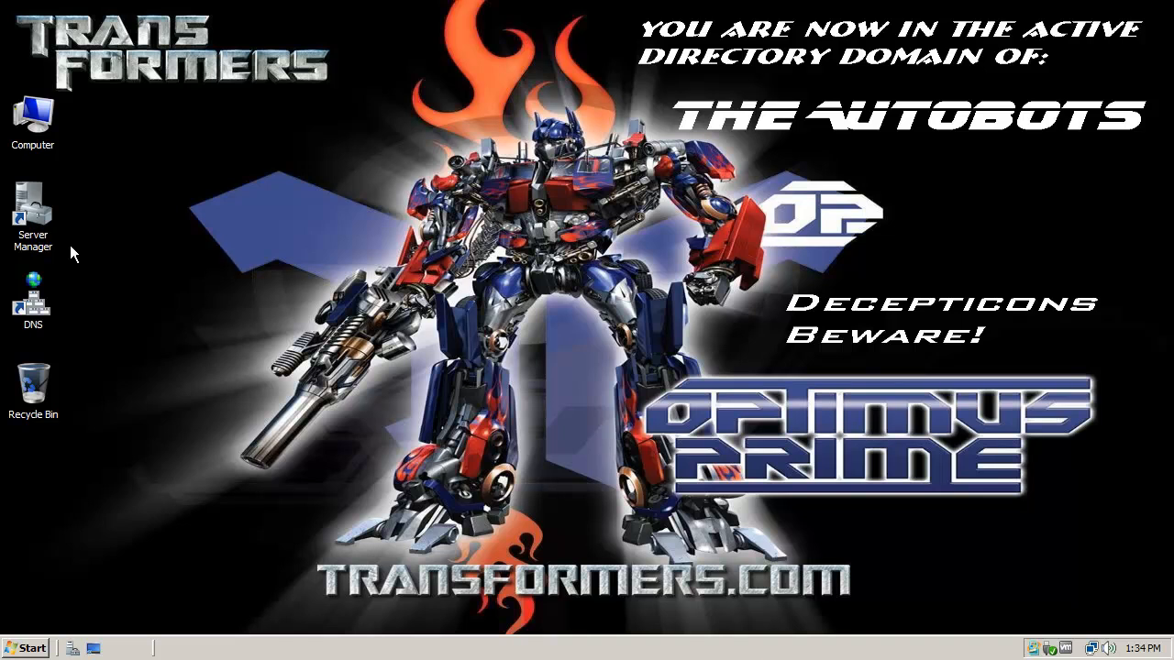
{"action": "left_click", "coordinate": [35, 237]}
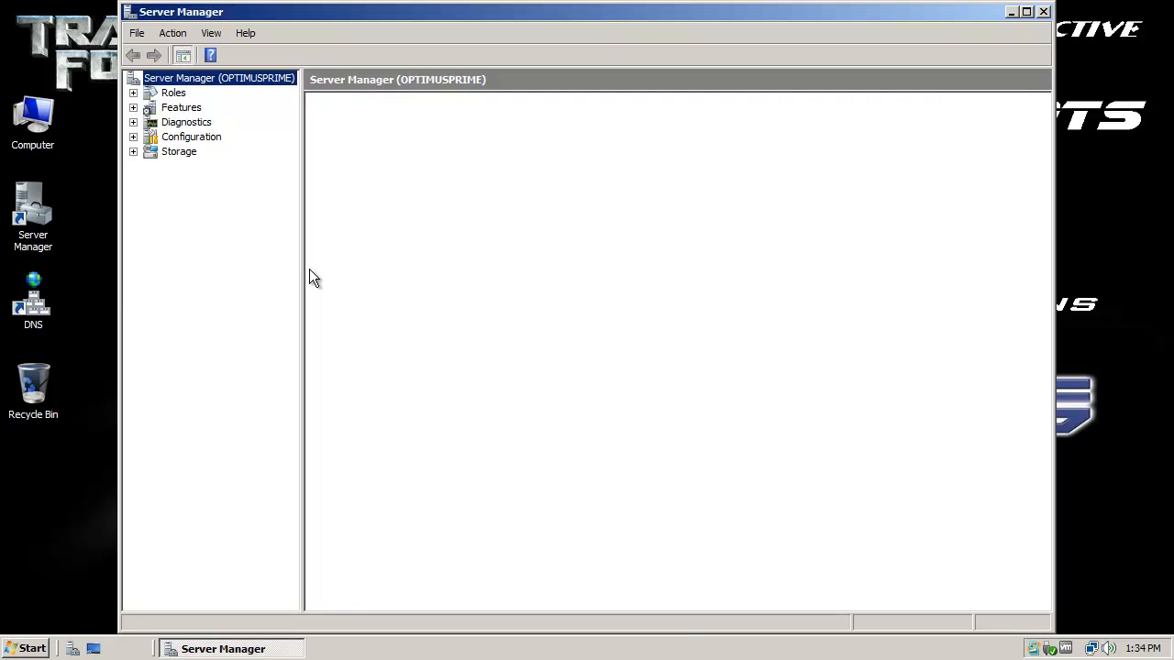
{"action": "left_click", "coordinate": [179, 94]}
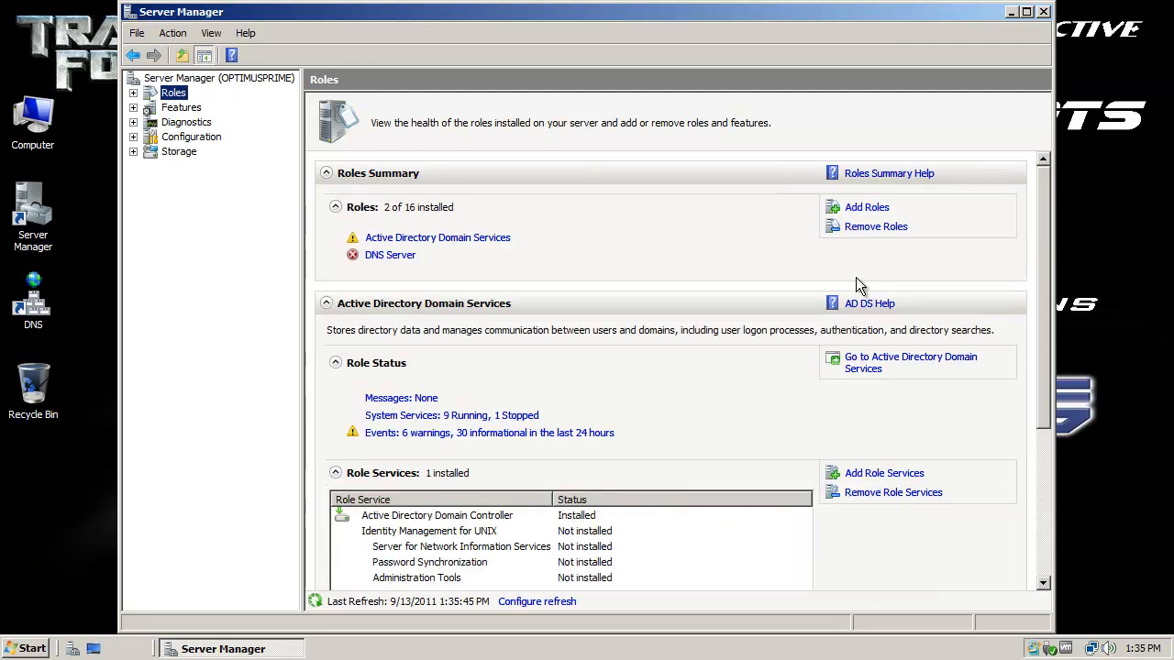
{"action": "left_click", "coordinate": [876, 209]}
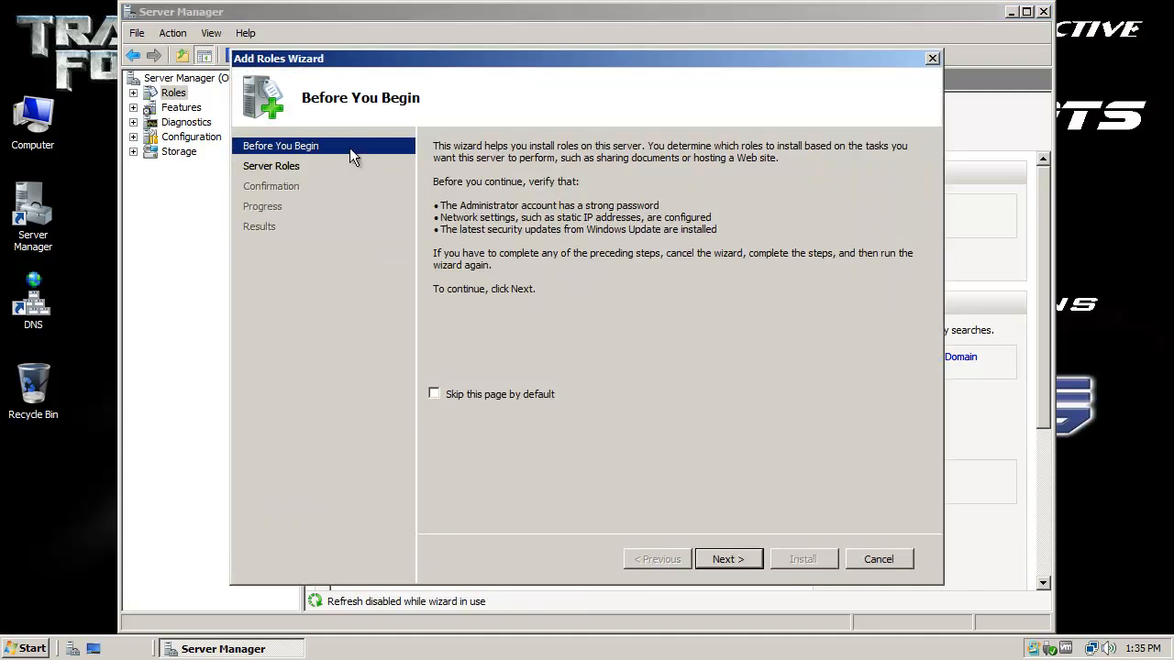
Step: Select the DHCP Server role and advance past its introduction to the network bindings page
{"action": "left_click", "coordinate": [268, 169]}
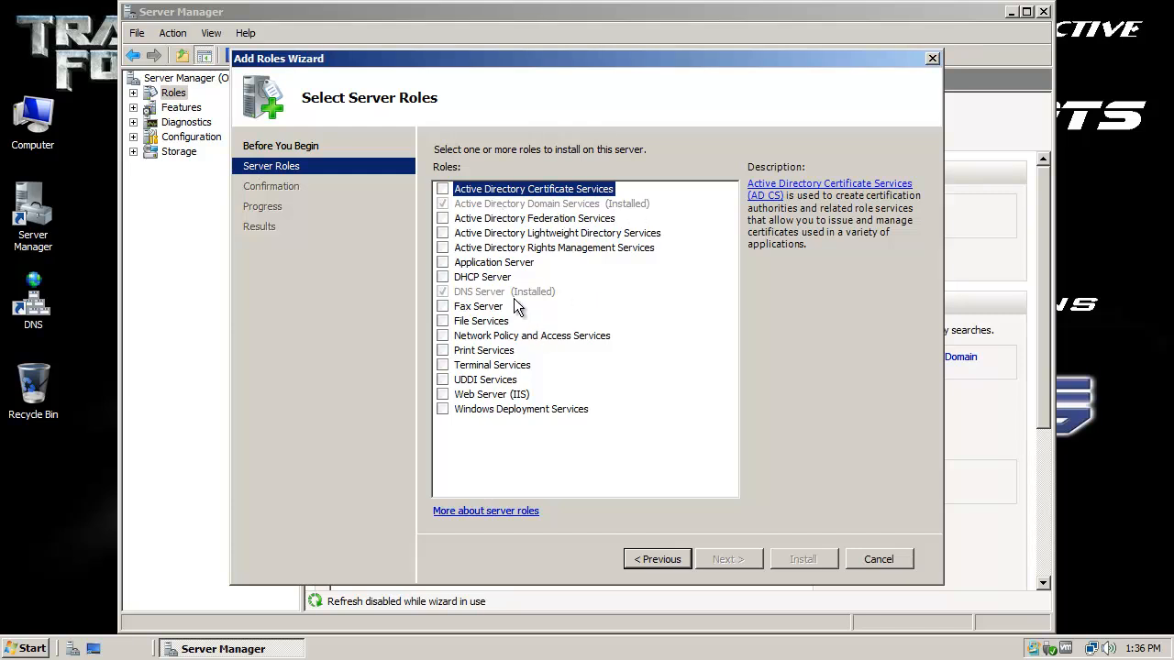
{"action": "left_click", "coordinate": [443, 277]}
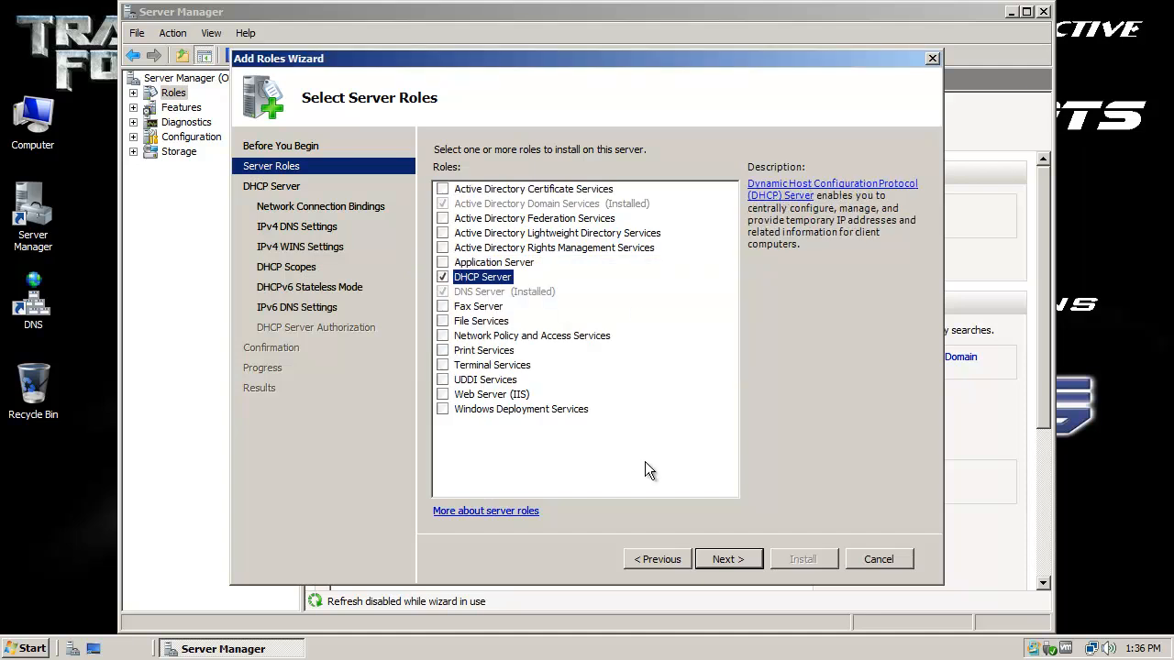
{"action": "left_click", "coordinate": [738, 561]}
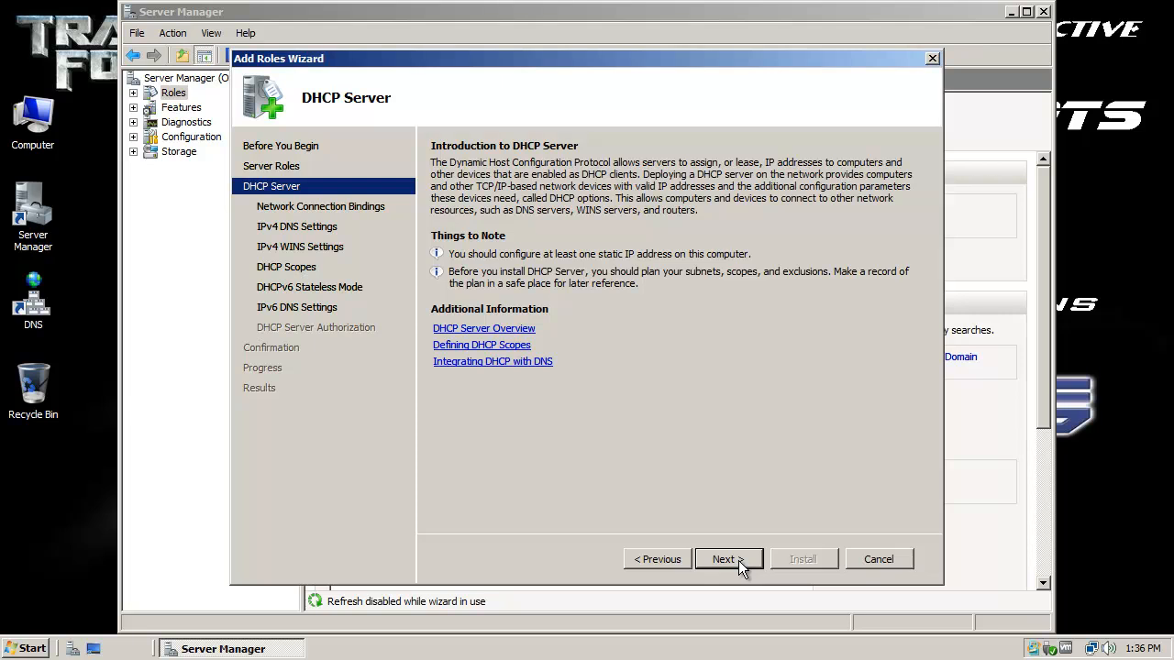
{"action": "left_click", "coordinate": [738, 561]}
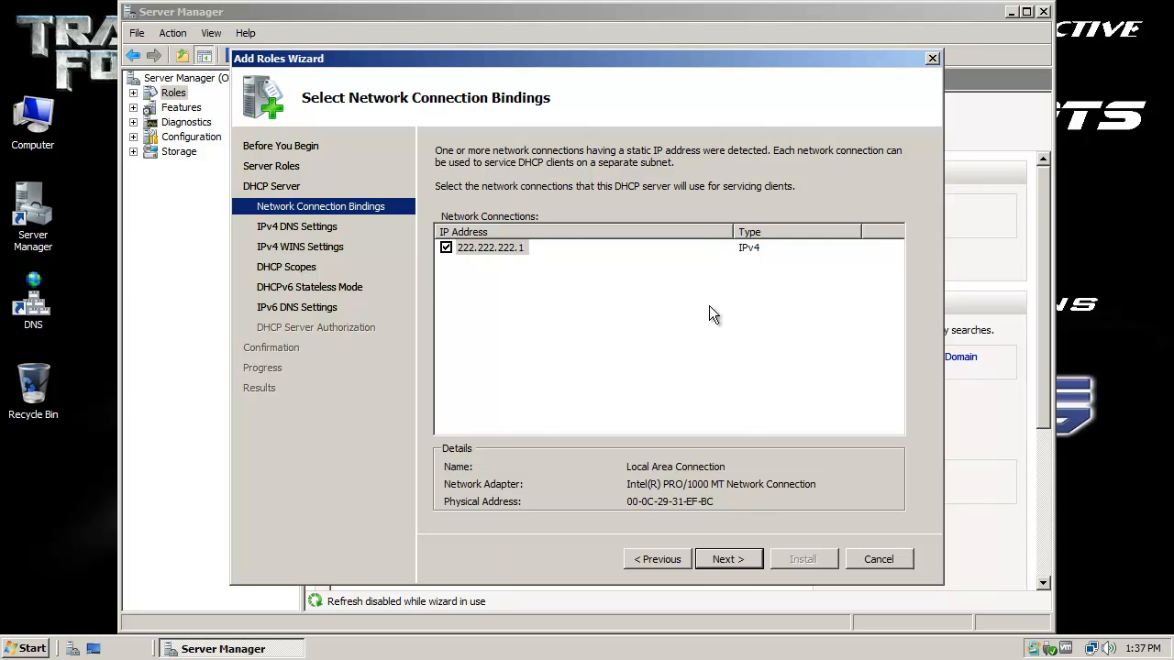
Step: Accept the 222.222.222.1 binding, Autobots.Transformers DNS settings and no WINS to reach DHCP Scopes
{"action": "left_click", "coordinate": [729, 559]}
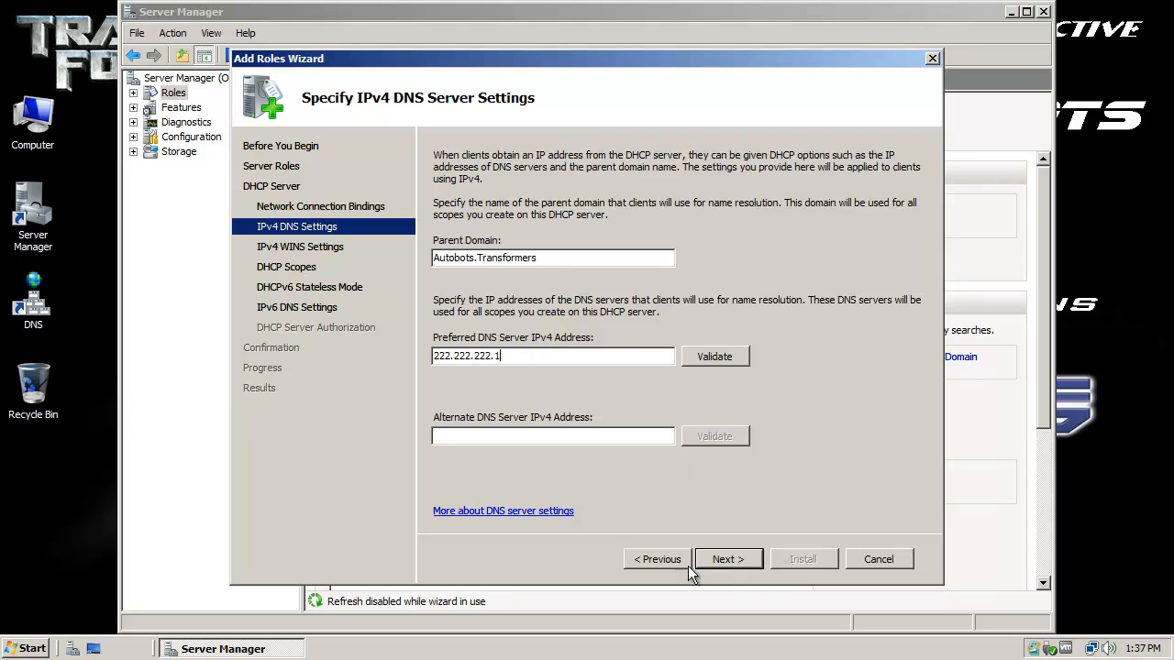
{"action": "left_click", "coordinate": [728, 560]}
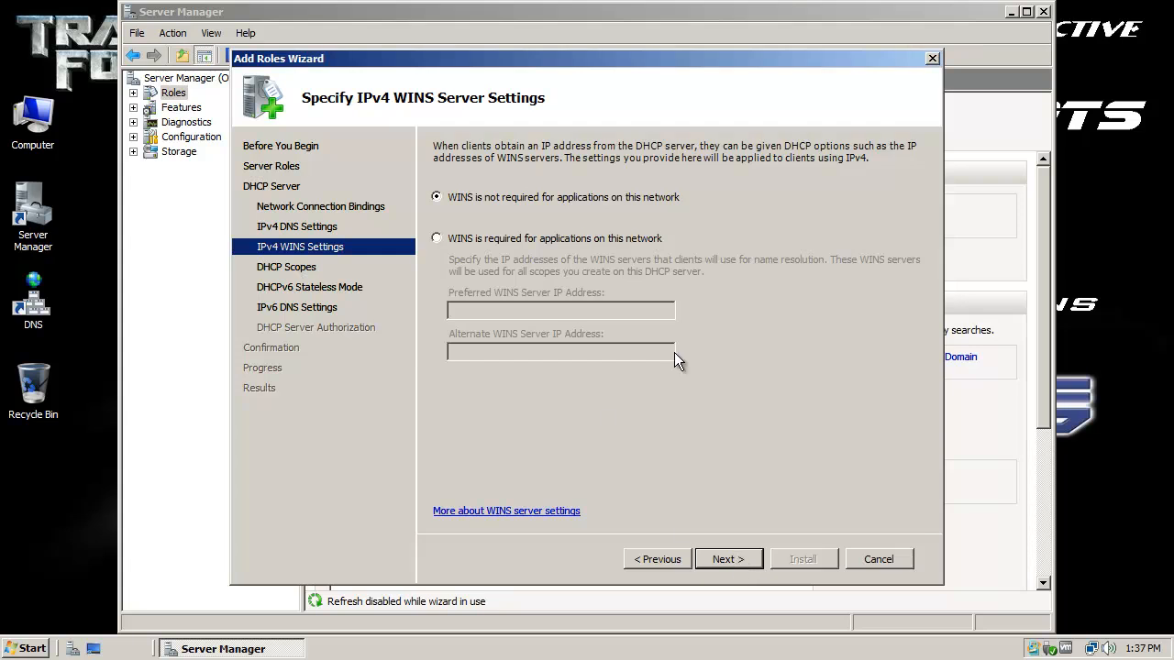
{"action": "left_click", "coordinate": [741, 560]}
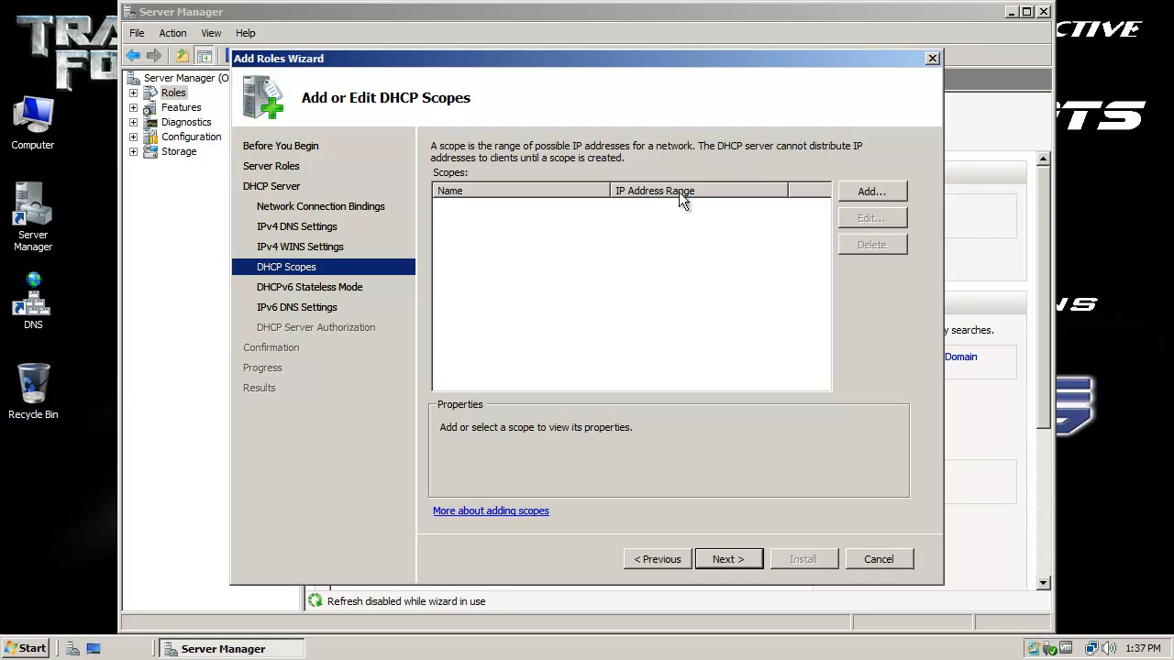
Step: Add a new scope named 'Autobots Transform!', correcting the 'Aotobots' typo
{"action": "left_click", "coordinate": [870, 194]}
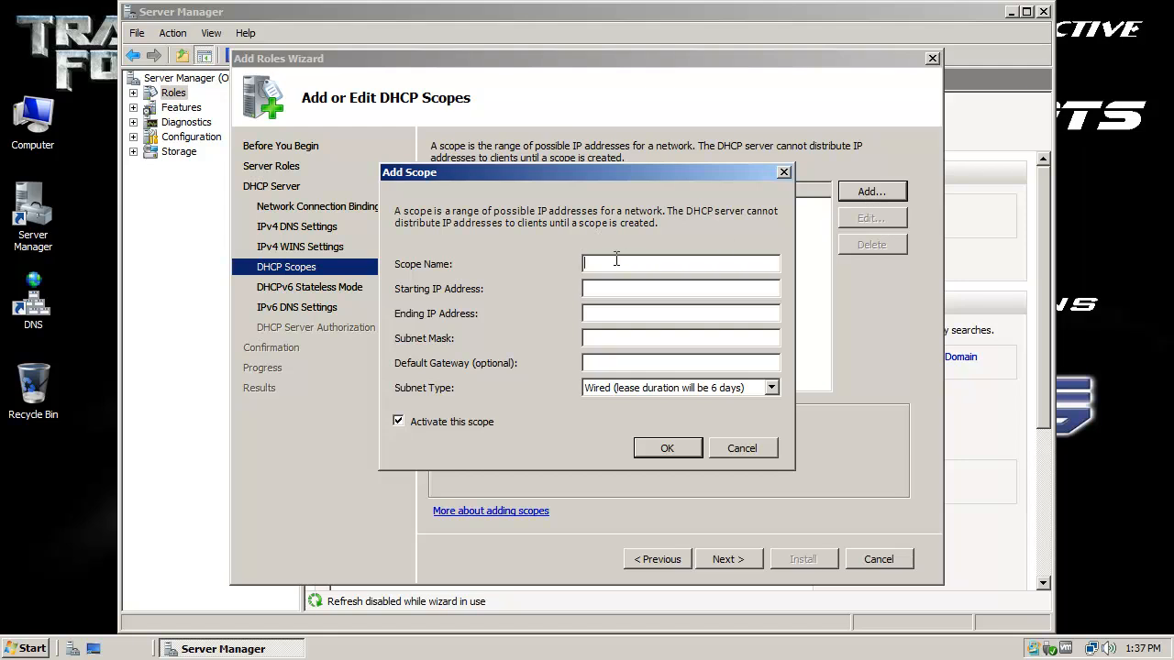
{"action": "type", "text": "Aotobots Transform!"}
{"action": "left_click", "coordinate": [599, 264]}
{"action": "key", "text": "BackSpace"}
{"action": "type", "text": "u"}
{"action": "left_click", "coordinate": [635, 287]}
{"action": "left_click_drag", "start_coordinate": [639, 166], "coordinate": [696, 187]}
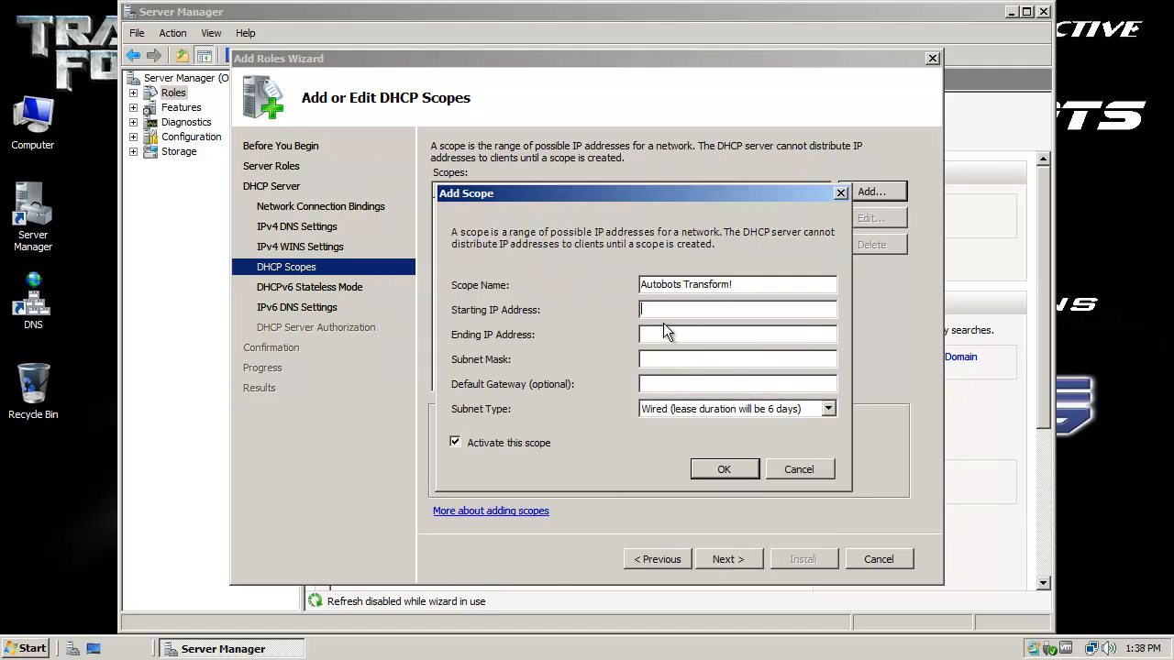
Step: Set the scope's address range from 222.222.222.11 to 222.222.222.254
{"action": "type", "text": "222.22.2.222.1"}
{"action": "type", "text": "1"}
{"action": "double_click", "coordinate": [724, 312]}
{"action": "left_click_drag", "start_coordinate": [729, 310], "coordinate": [625, 314]}
{"action": "key", "text": "ctrl+c"}
{"action": "left_click", "coordinate": [665, 334]}
{"action": "key", "text": "ctrl+v"}
{"action": "key", "text": "BackSpace"}
{"action": "key", "text": "BackSpace"}
{"action": "type", "text": "254"}
{"action": "left_click_drag", "start_coordinate": [720, 310], "coordinate": [631, 309]}
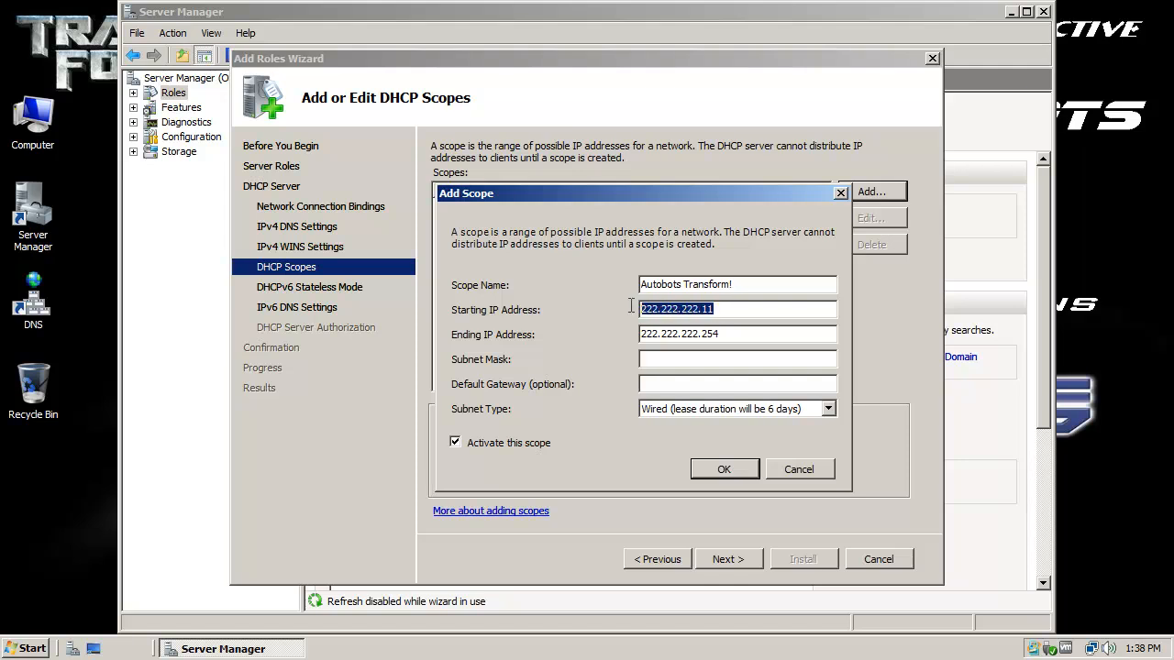
{"action": "left_click", "coordinate": [732, 310]}
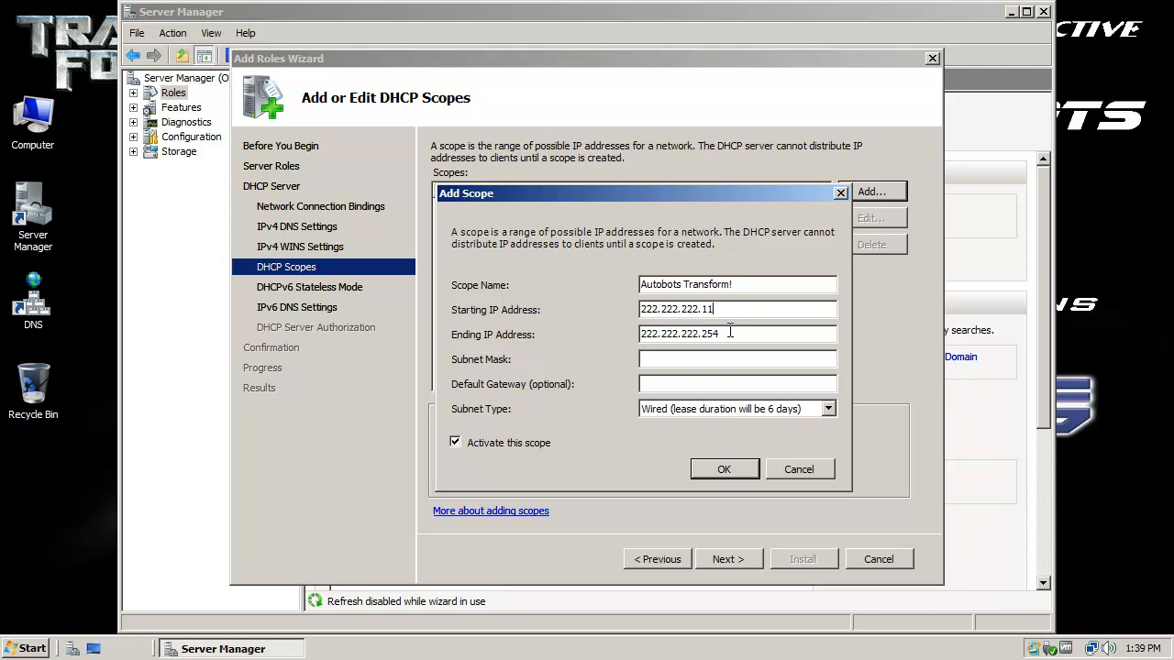
Step: Give the scope subnet mask 255.255.255.0 and default gateway 222.222.222.1, then save it
{"action": "left_click", "coordinate": [699, 358]}
{"action": "type", "text": "255.255.255.0"}
{"action": "left_click", "coordinate": [723, 385]}
{"action": "type", "text": "1"}
{"action": "key", "text": "BackSpace"}
{"action": "type", "text": "222.222.222.1"}
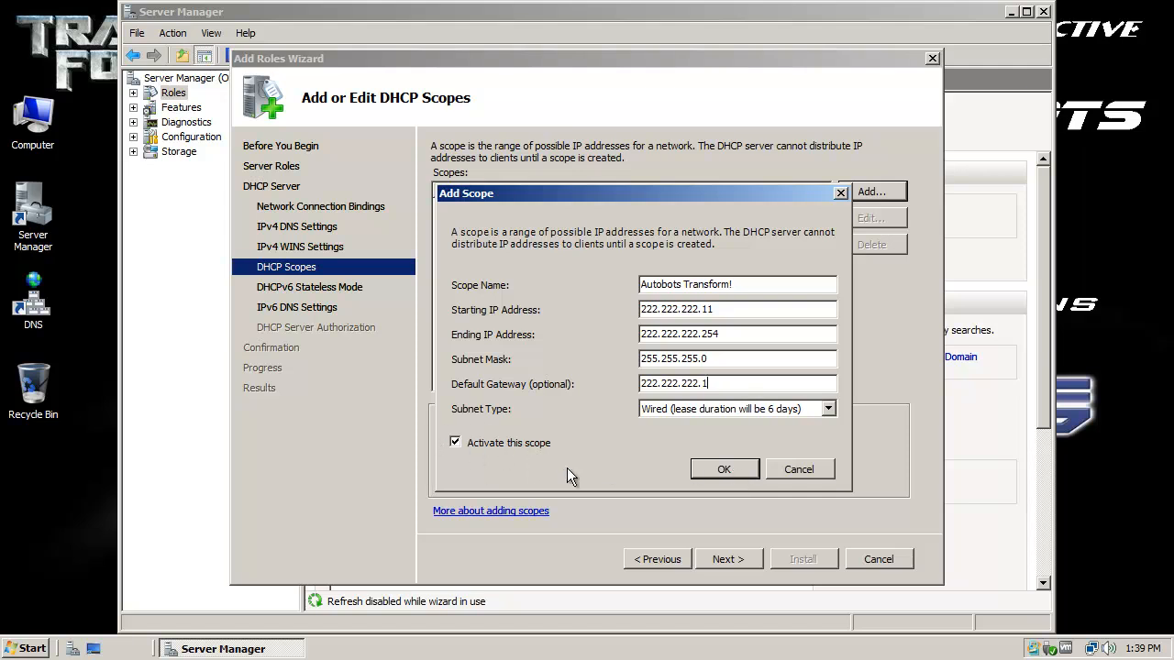
{"action": "left_click", "coordinate": [737, 472]}
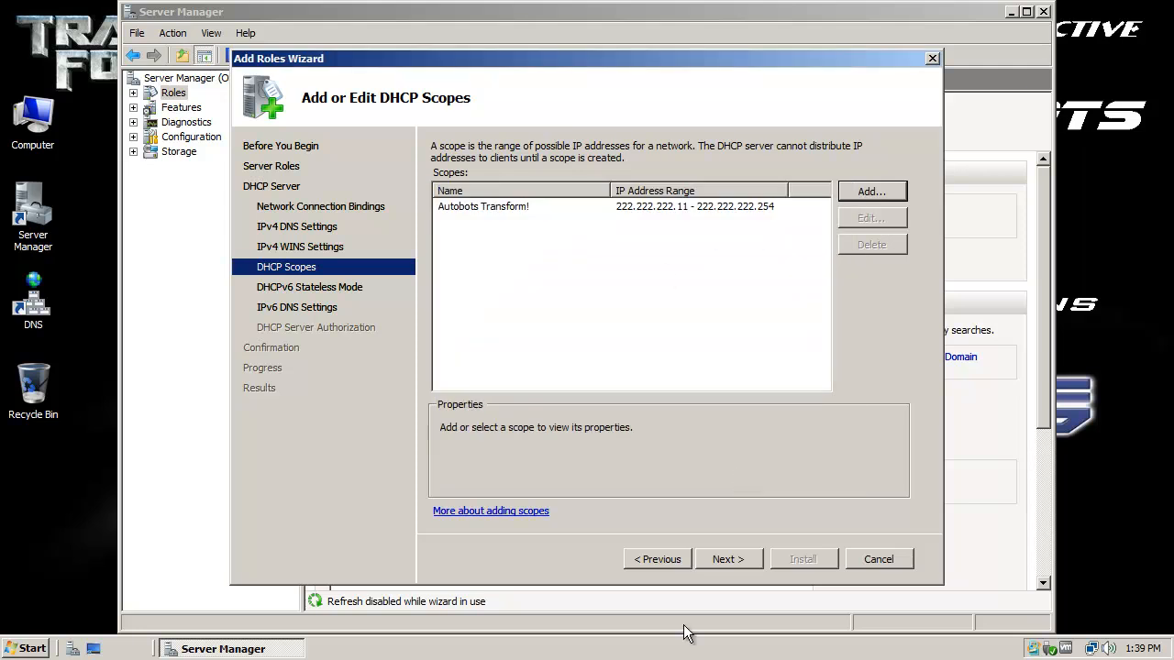
Step: Disable DHCPv6 stateless mode for this server
{"action": "left_click", "coordinate": [731, 564]}
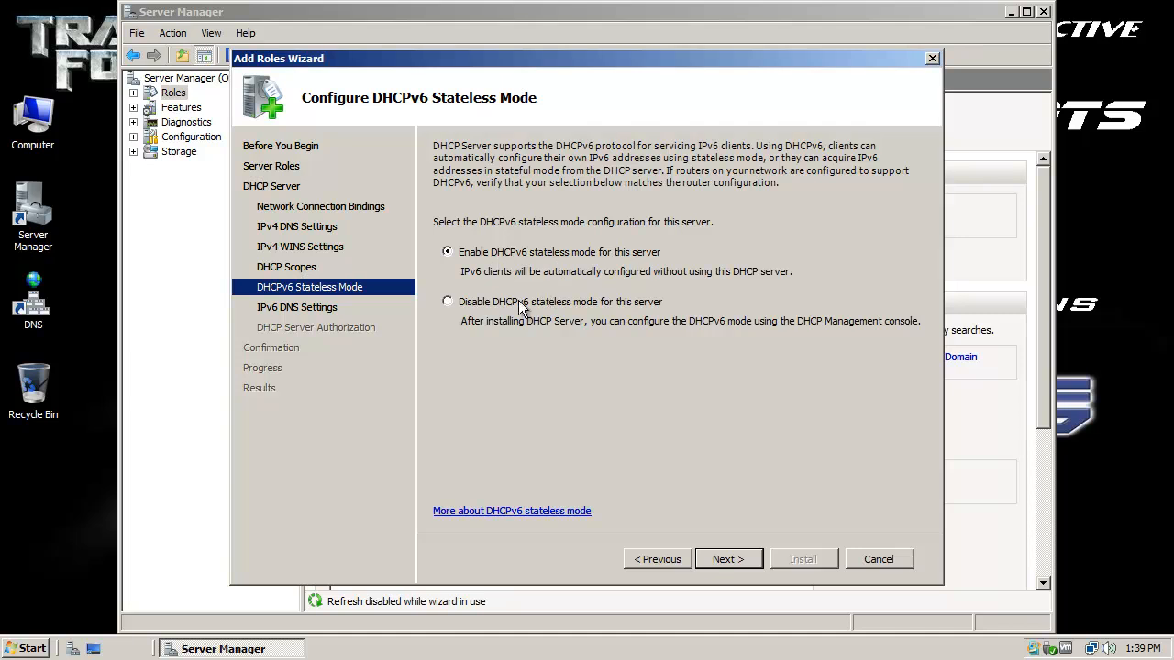
{"action": "left_click", "coordinate": [447, 301]}
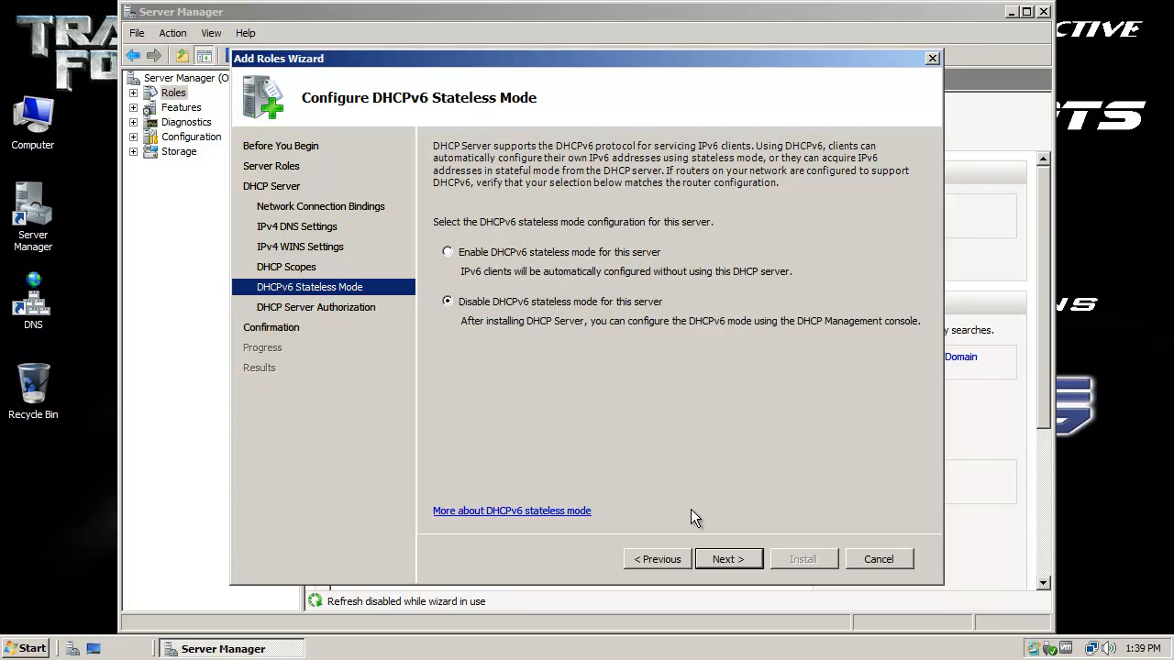
{"action": "left_click", "coordinate": [737, 562]}
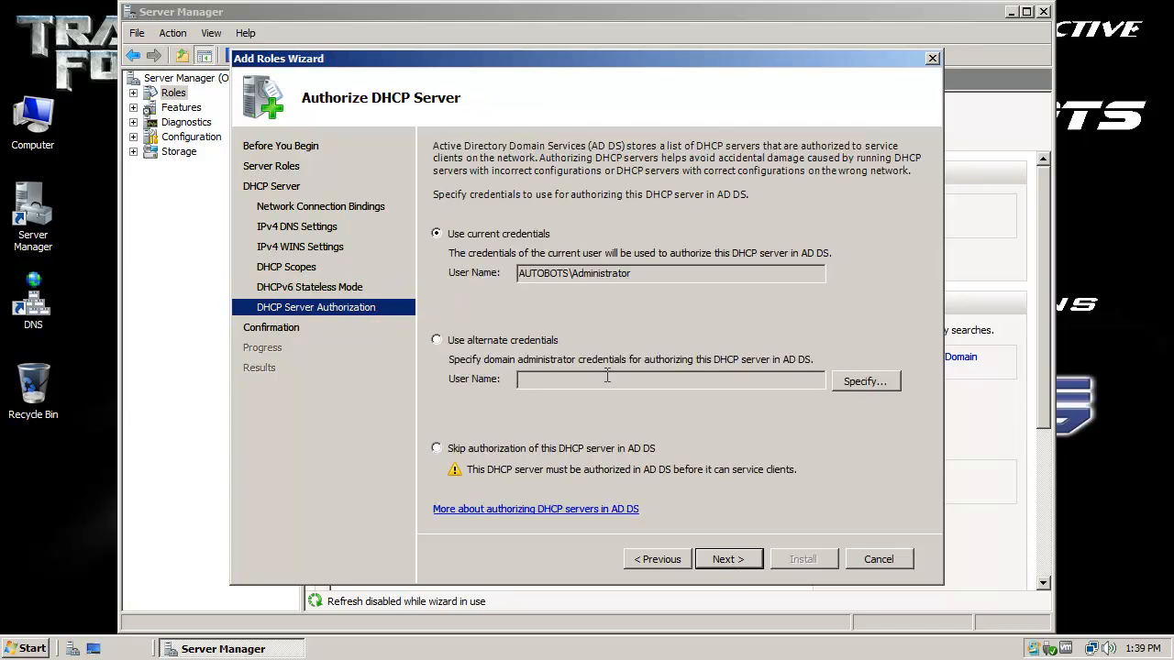
Step: Authorize the DHCP server with the current credentials and start the role installation
{"action": "left_click", "coordinate": [660, 273]}
{"action": "left_click", "coordinate": [497, 340]}
{"action": "left_click", "coordinate": [552, 381]}
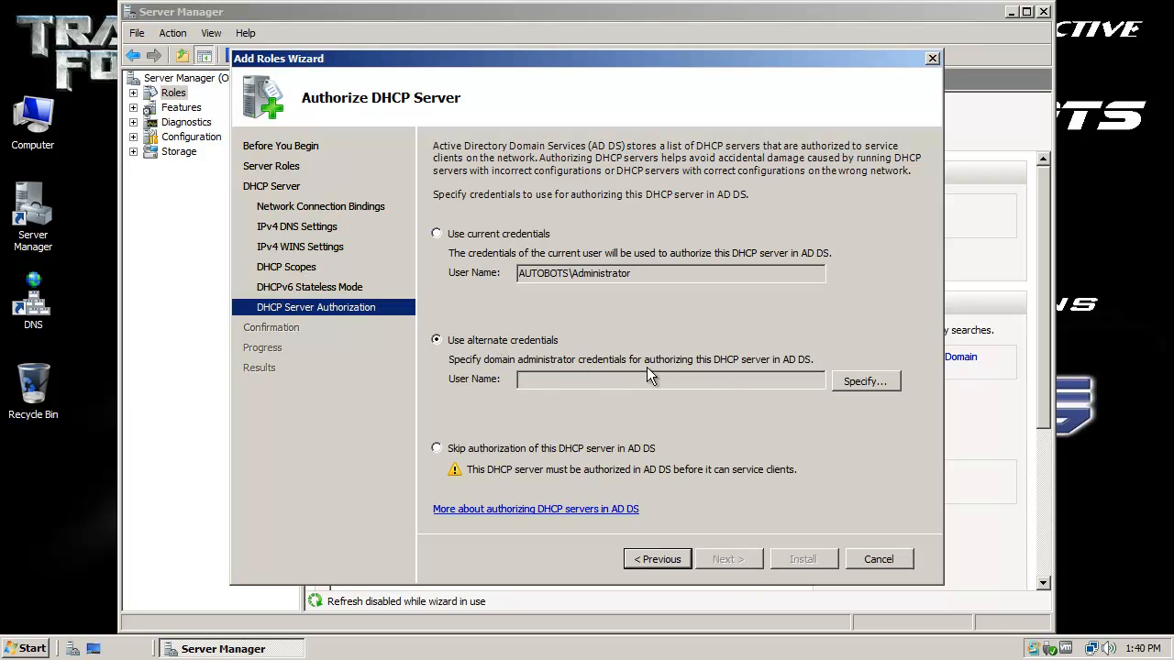
{"action": "left_click", "coordinate": [436, 234]}
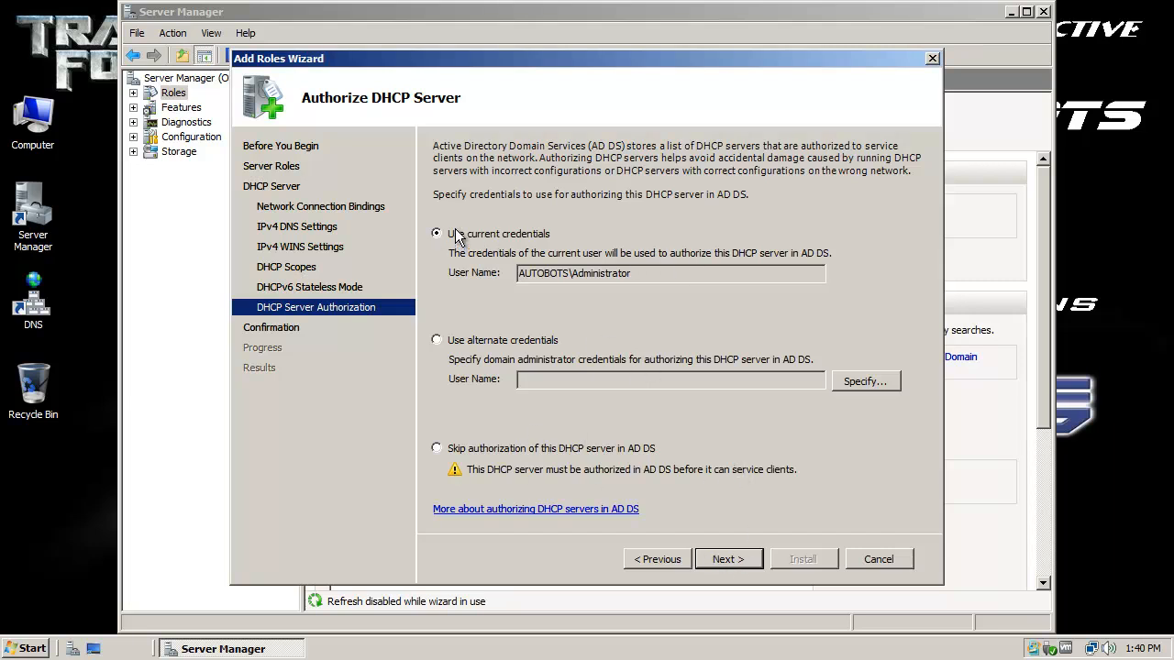
{"action": "left_click", "coordinate": [740, 559]}
{"action": "left_click", "coordinate": [803, 560]}
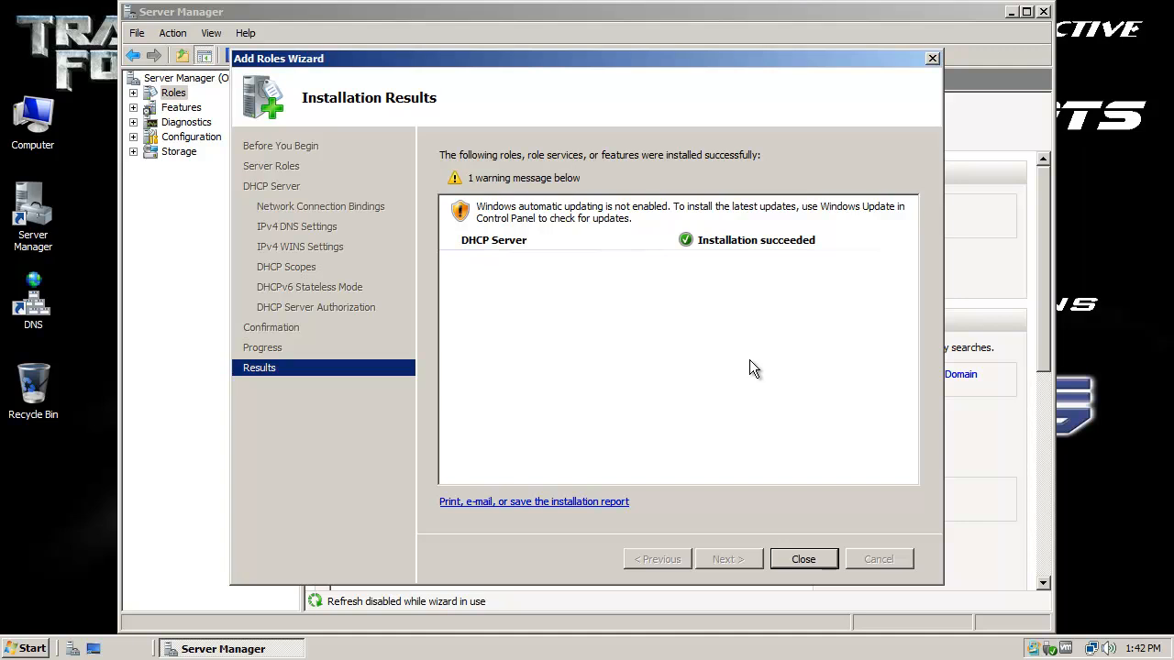
Step: Close the Add Roles Wizard after the DHCP Server installation succeeds
{"action": "left_click", "coordinate": [804, 560]}
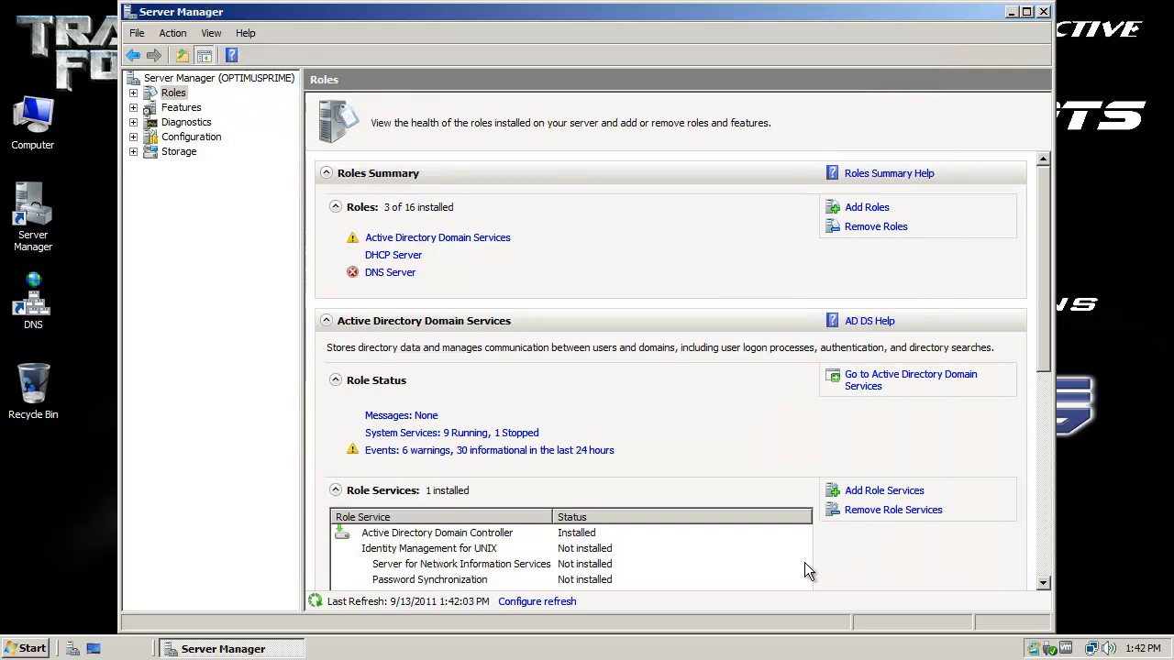
Step: Close Server Manager and copy the DHCP tool from Administrative Tools
{"action": "left_click", "coordinate": [1048, 13]}
{"action": "left_click", "coordinate": [26, 648]}
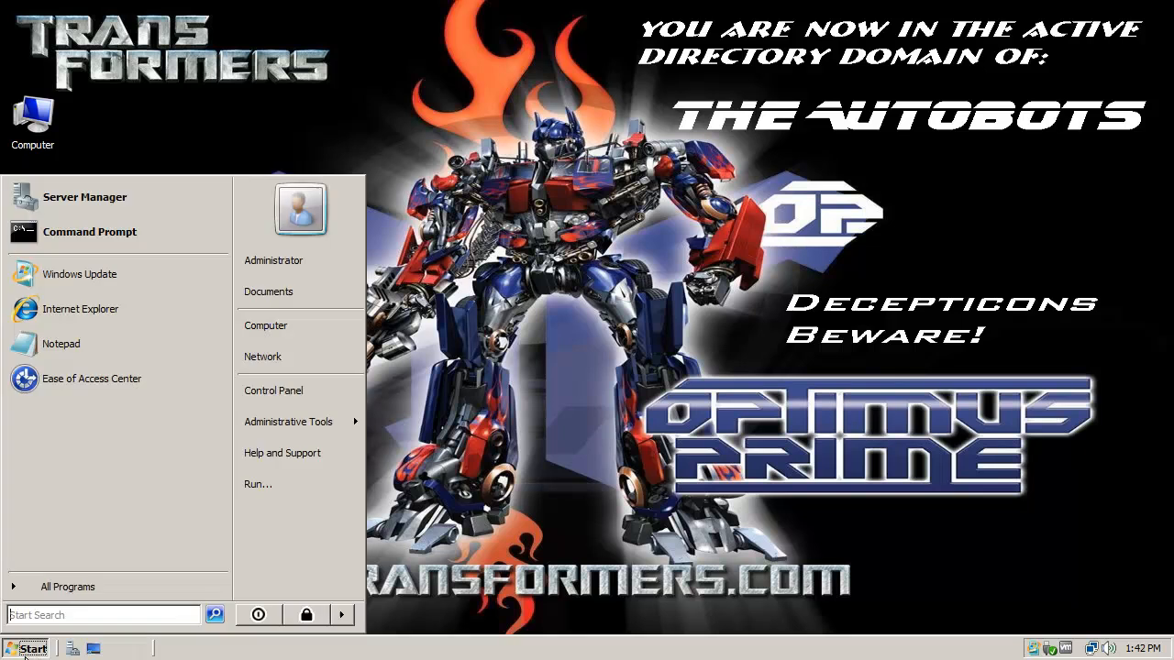
{"action": "mouse_move", "coordinate": [301, 421]}
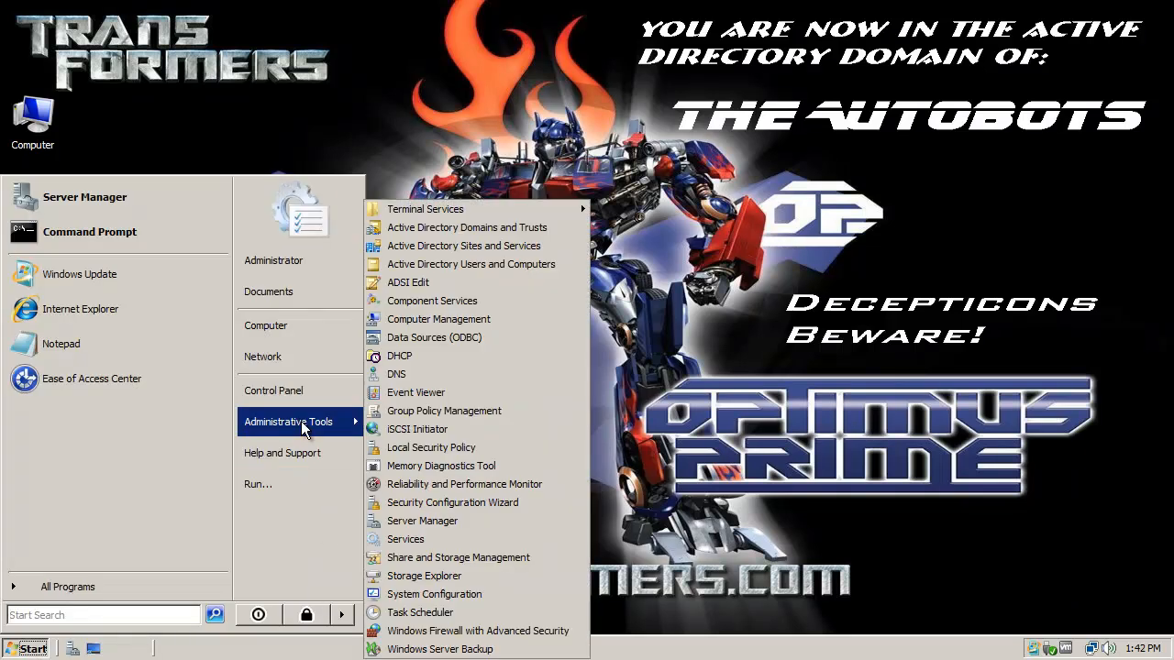
{"action": "right_click", "coordinate": [427, 357]}
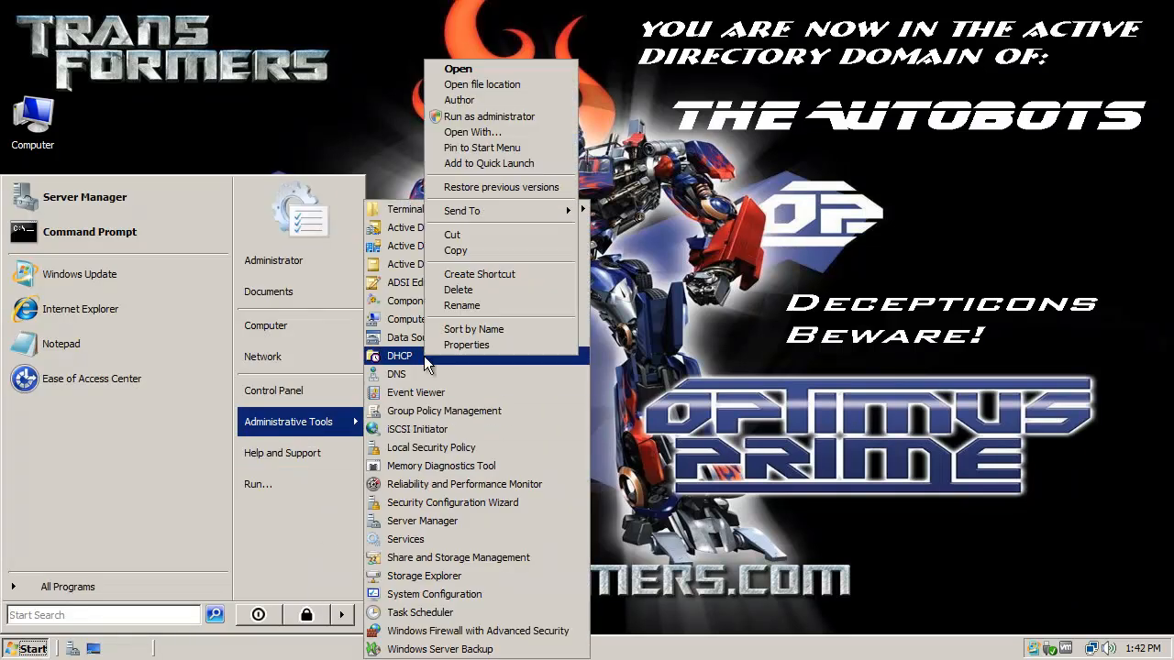
{"action": "left_click", "coordinate": [473, 252]}
Step: Move the Recycle Bin down and paste a DHCP shortcut in its place on the desktop
{"action": "left_click", "coordinate": [689, 262]}
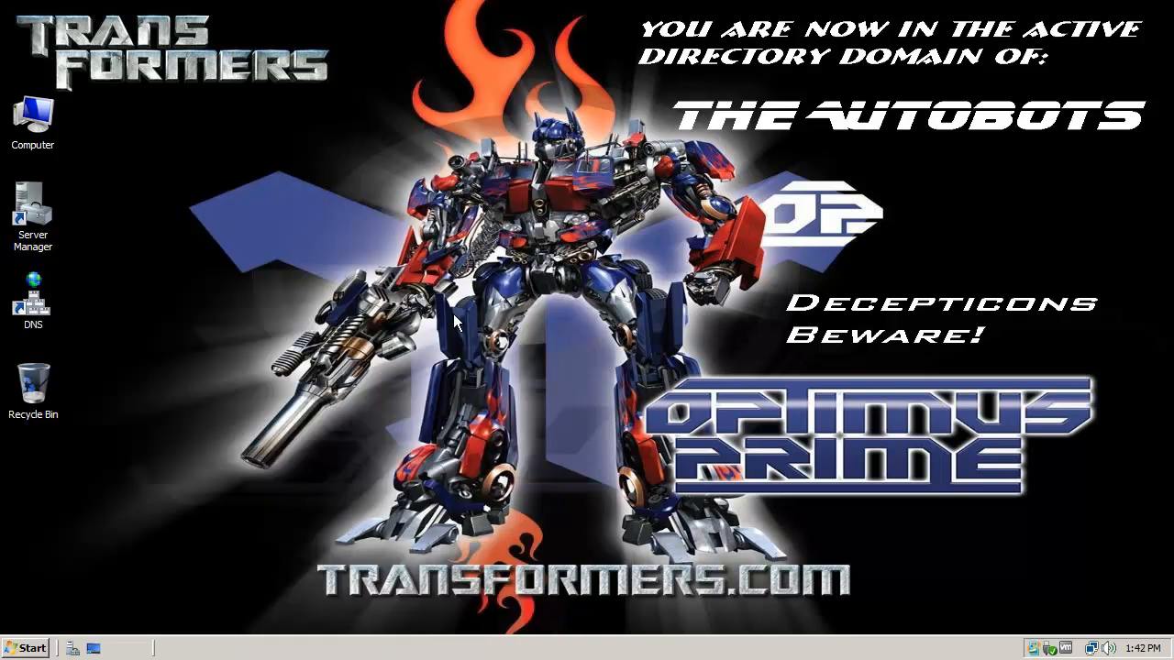
{"action": "left_click_drag", "start_coordinate": [35, 385], "coordinate": [34, 470]}
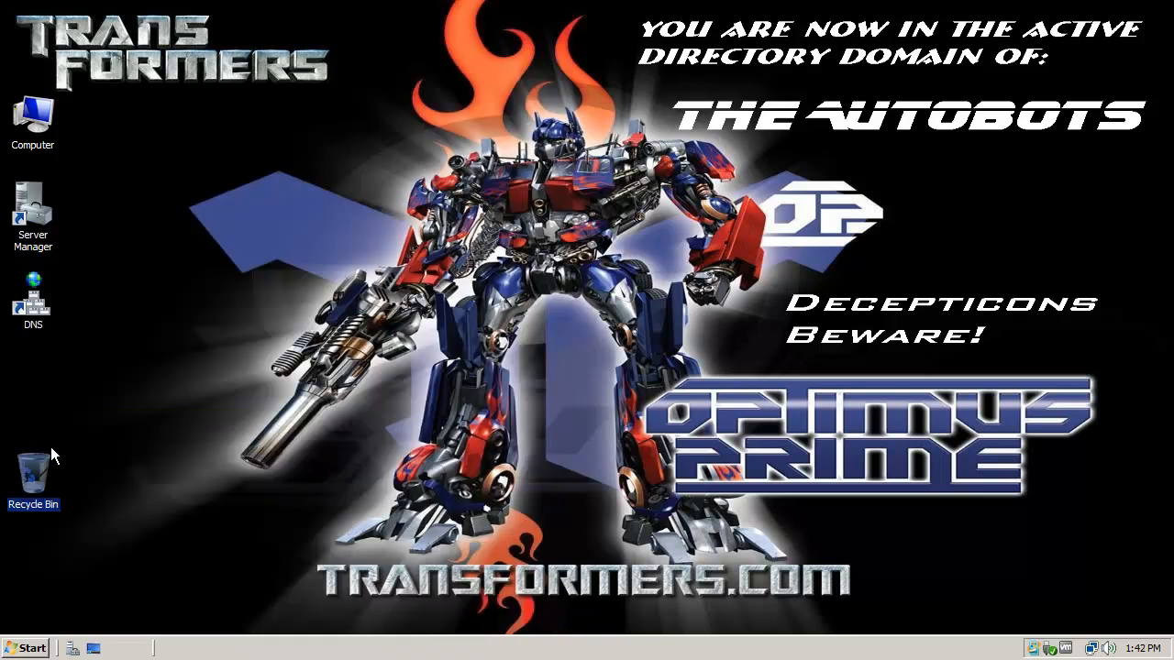
{"action": "right_click", "coordinate": [40, 390]}
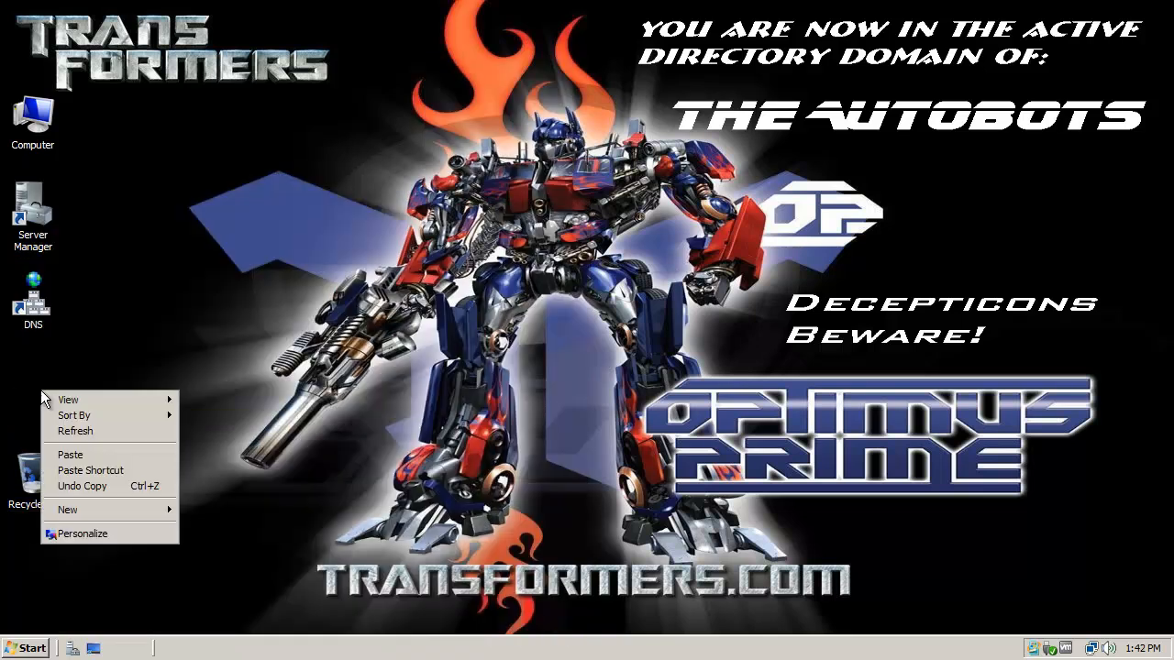
{"action": "left_click", "coordinate": [75, 465]}
{"action": "left_click", "coordinate": [171, 405]}
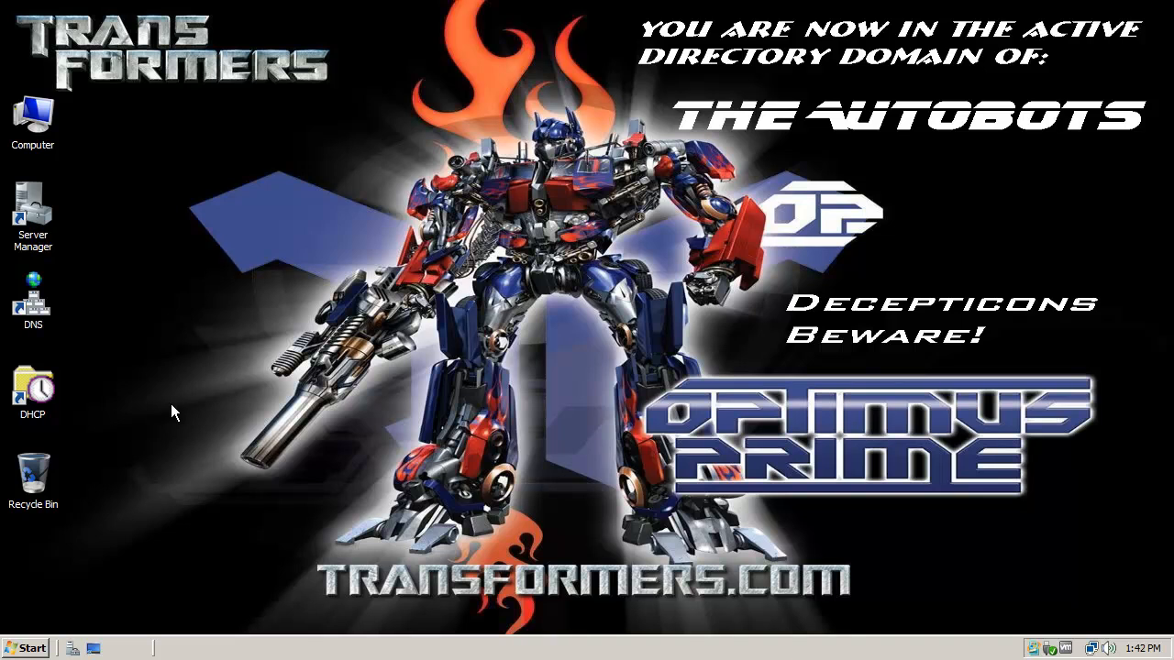
{"action": "left_click", "coordinate": [41, 312]}
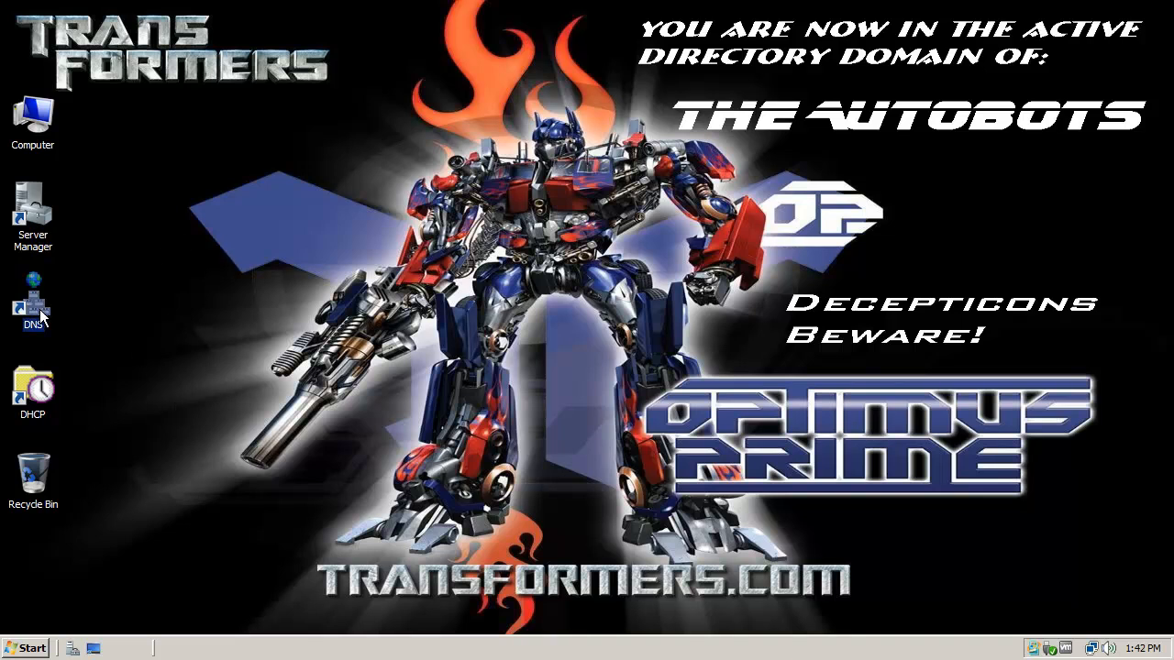
{"action": "left_click", "coordinate": [33, 390]}
{"action": "left_click", "coordinate": [118, 366]}
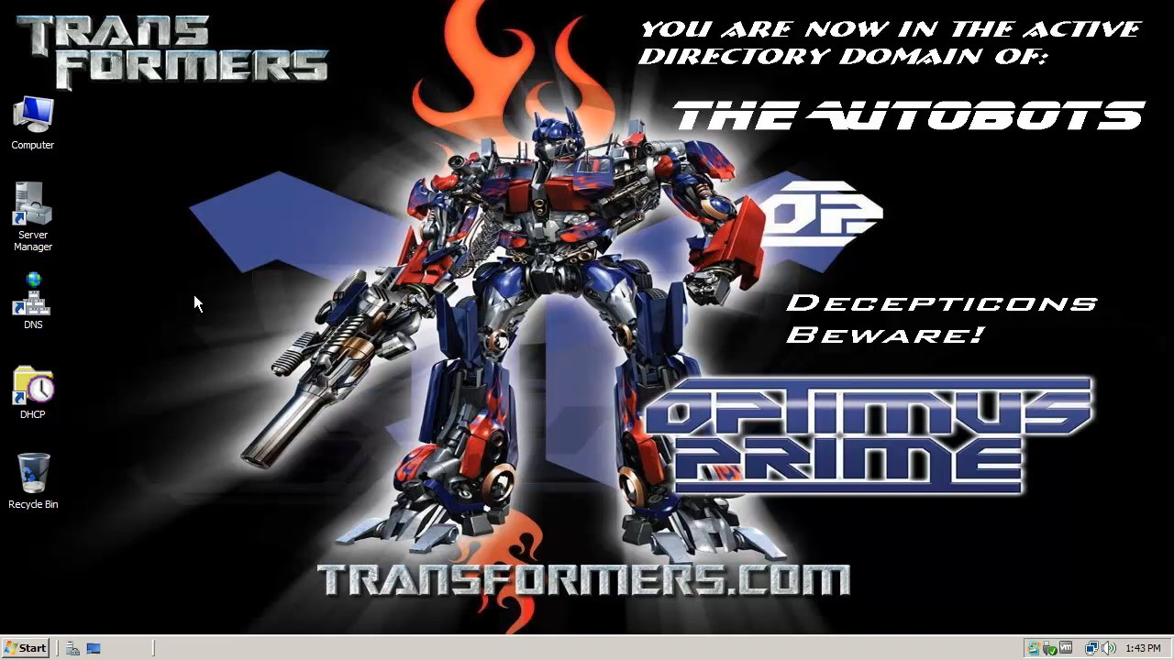
{"action": "left_click", "coordinate": [33, 385]}
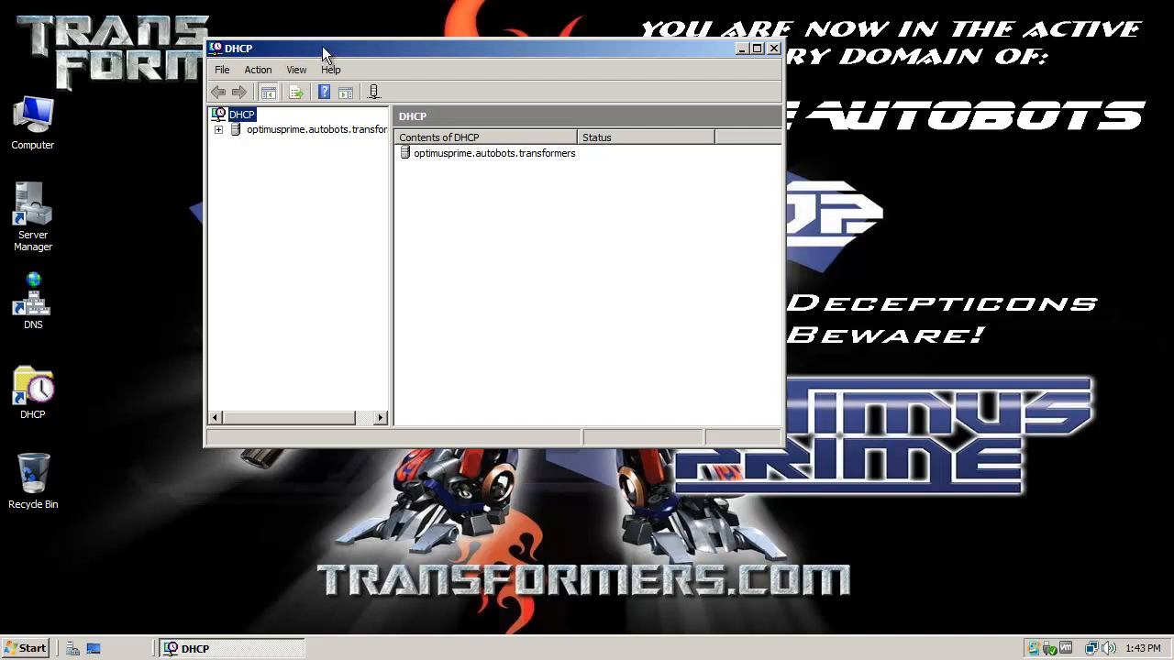
Step: Widen the DHCP console tree and expand the server, IPv4 and the ColonialWarriors scope
{"action": "left_click_drag", "start_coordinate": [322, 46], "coordinate": [435, 48]}
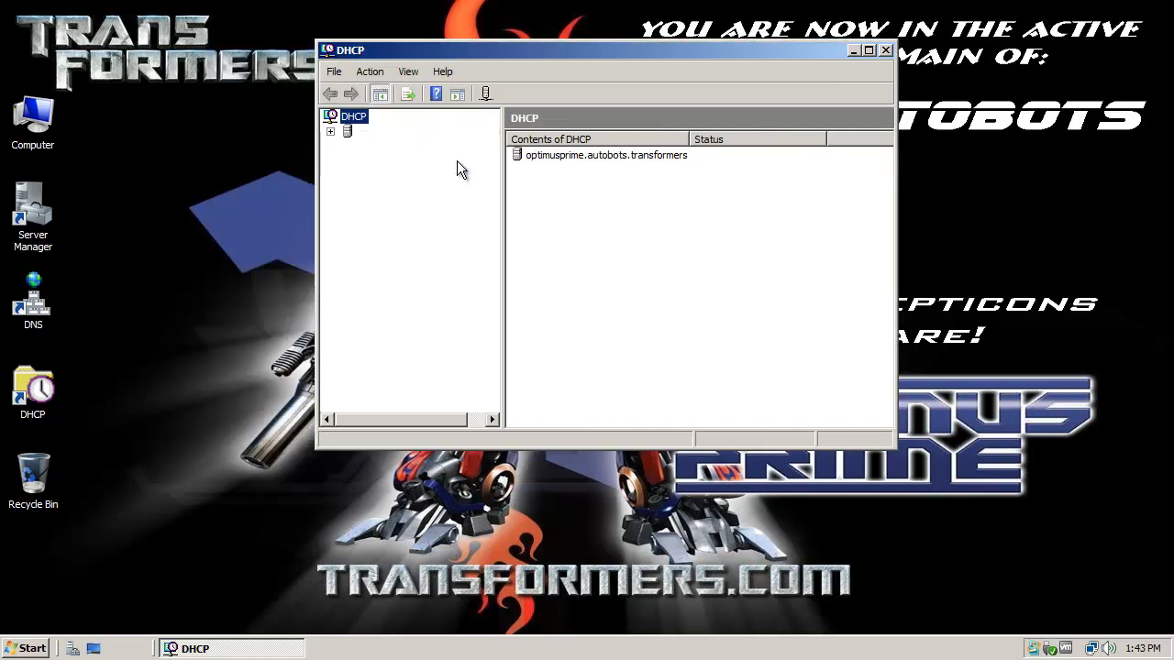
{"action": "left_click_drag", "start_coordinate": [499, 196], "coordinate": [585, 197]}
{"action": "left_click", "coordinate": [330, 133]}
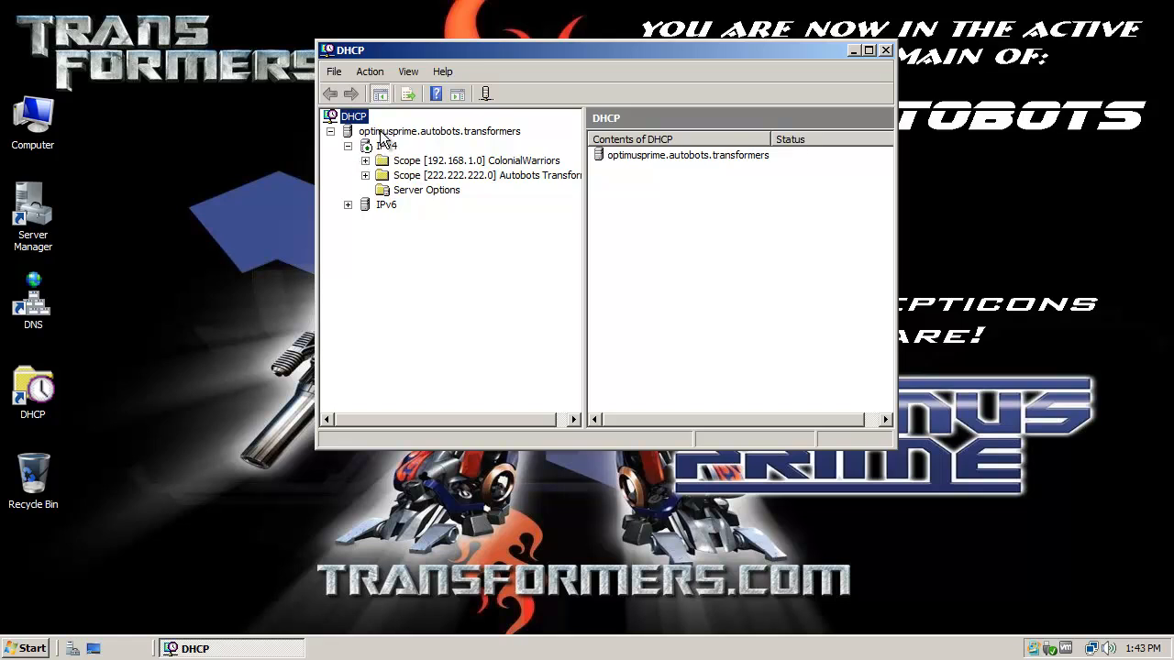
{"action": "right_click", "coordinate": [383, 136]}
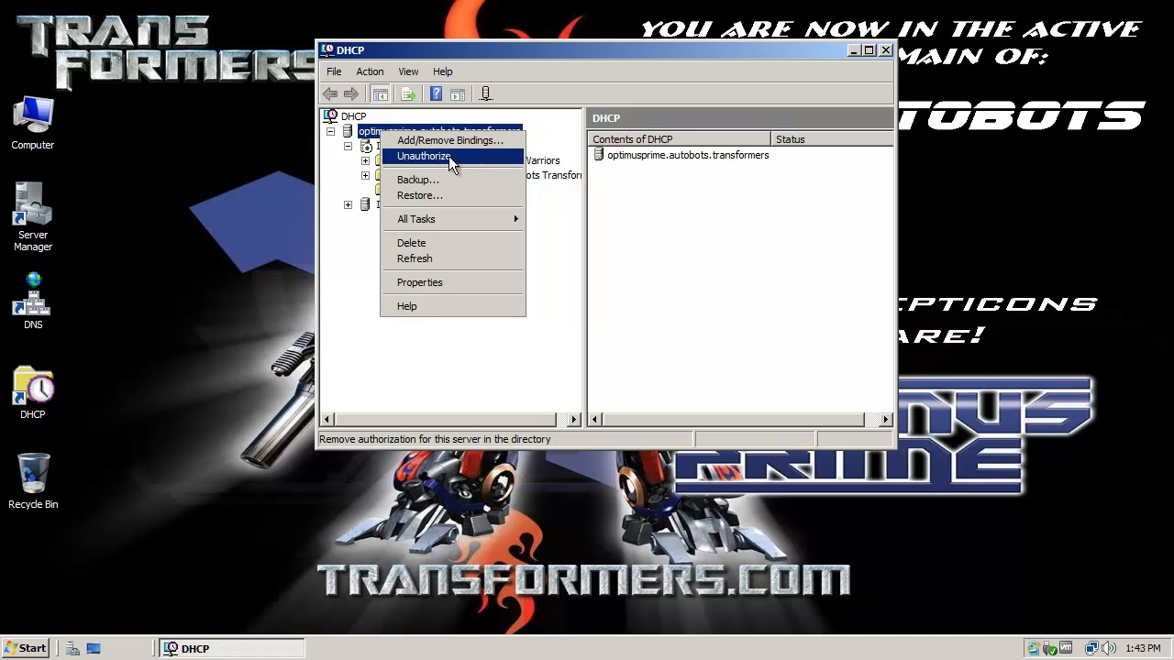
{"action": "left_click", "coordinate": [530, 59]}
{"action": "left_click", "coordinate": [382, 148]}
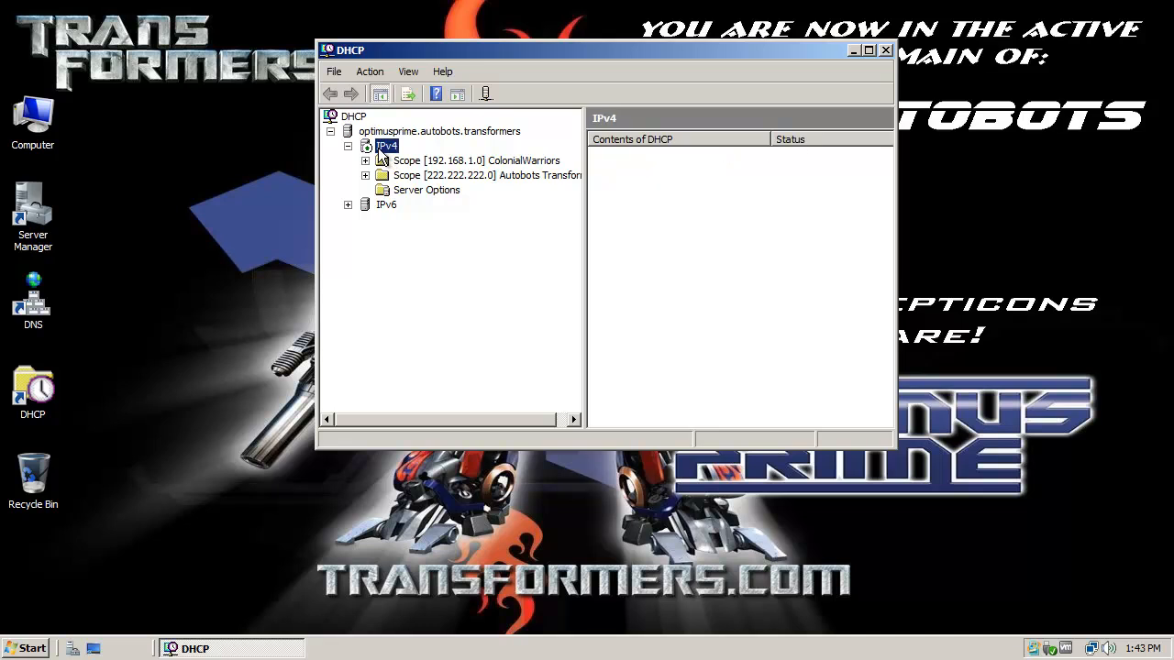
{"action": "left_click", "coordinate": [383, 161]}
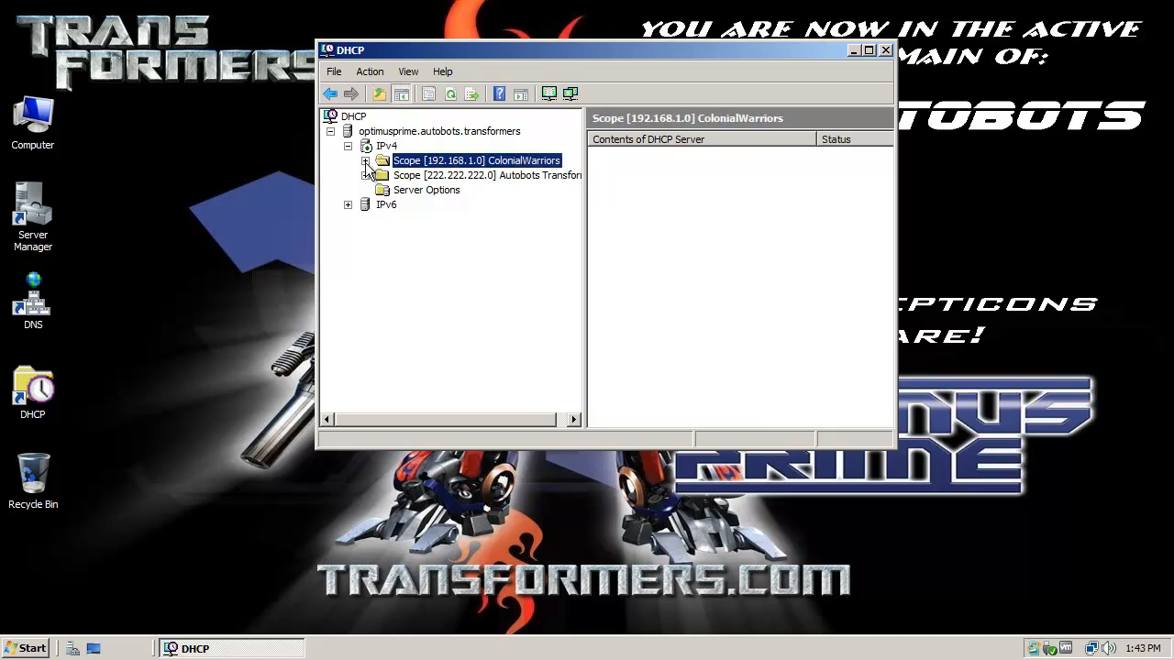
{"action": "left_click", "coordinate": [365, 162]}
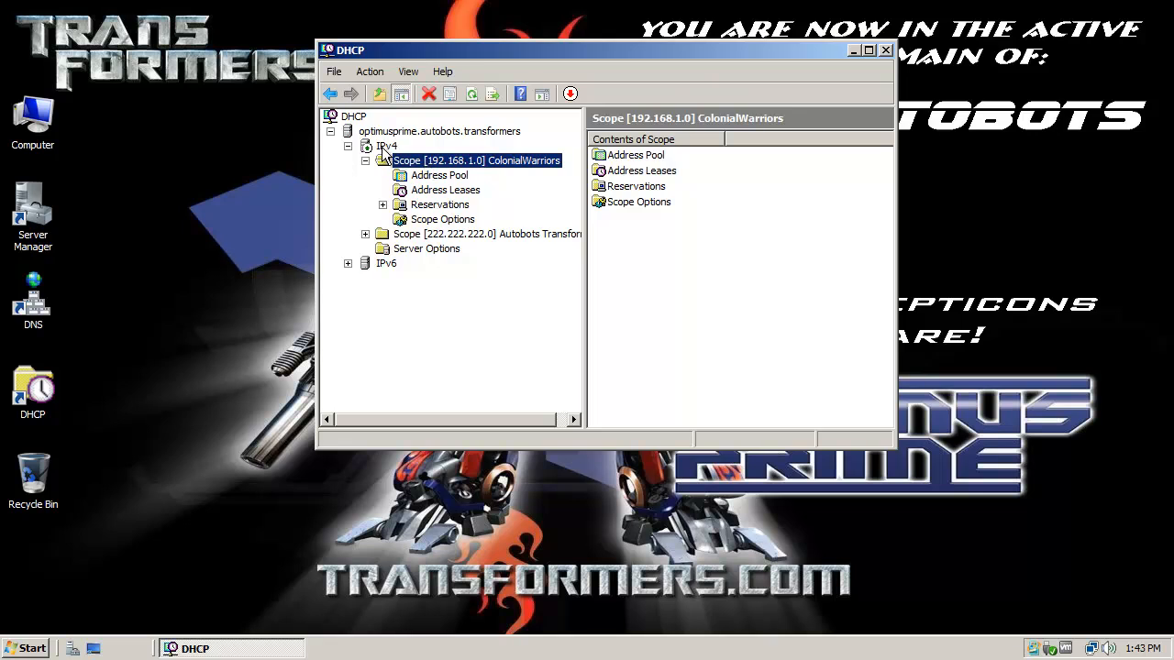
Step: Check the ColonialWarriors scope's actions without deactivating it, then collapse the scope
{"action": "right_click", "coordinate": [430, 161]}
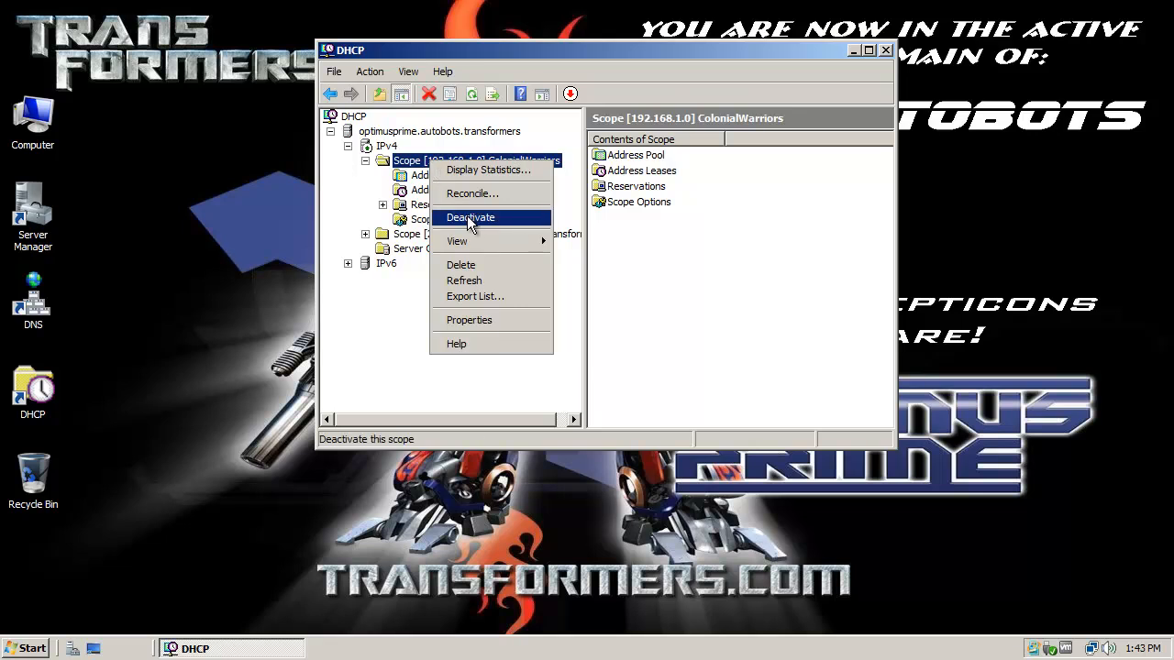
{"action": "left_click", "coordinate": [571, 60]}
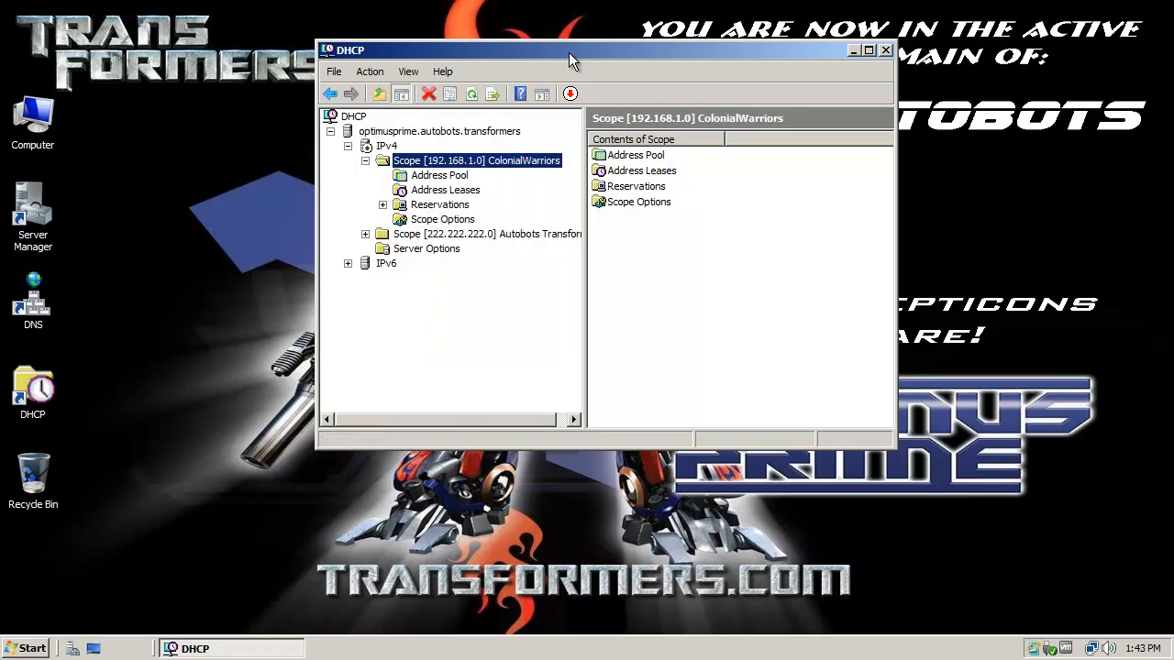
{"action": "left_click", "coordinate": [365, 160]}
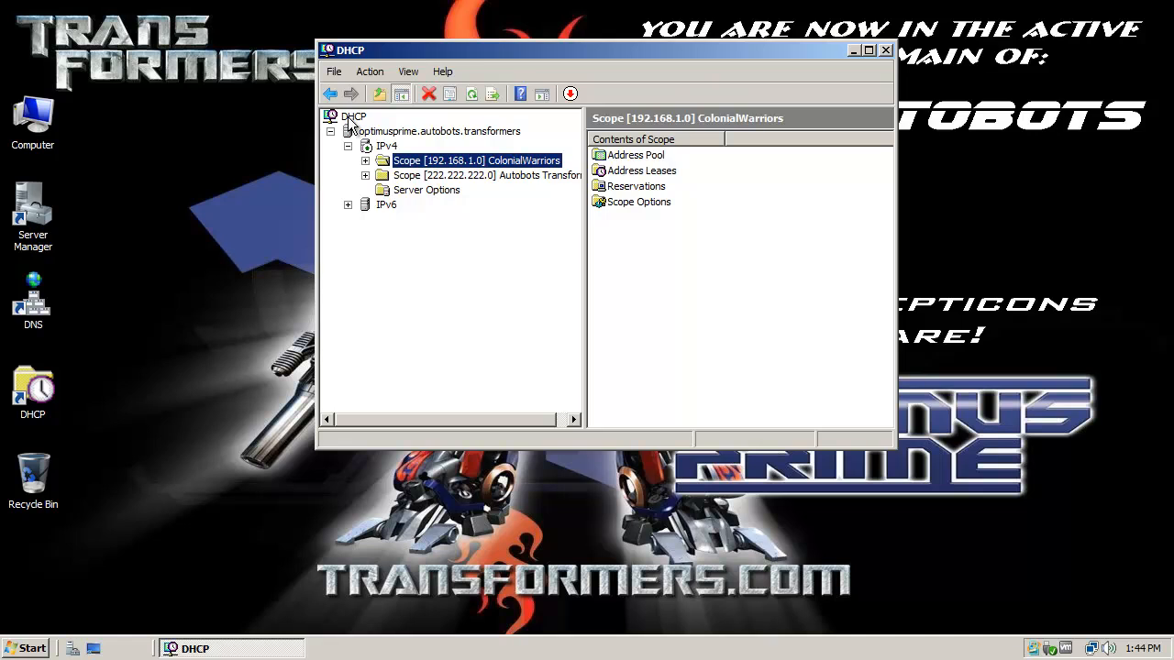
Step: Open the optimusprime.autobots.transformers server's properties and close them unchanged
{"action": "right_click", "coordinate": [350, 118]}
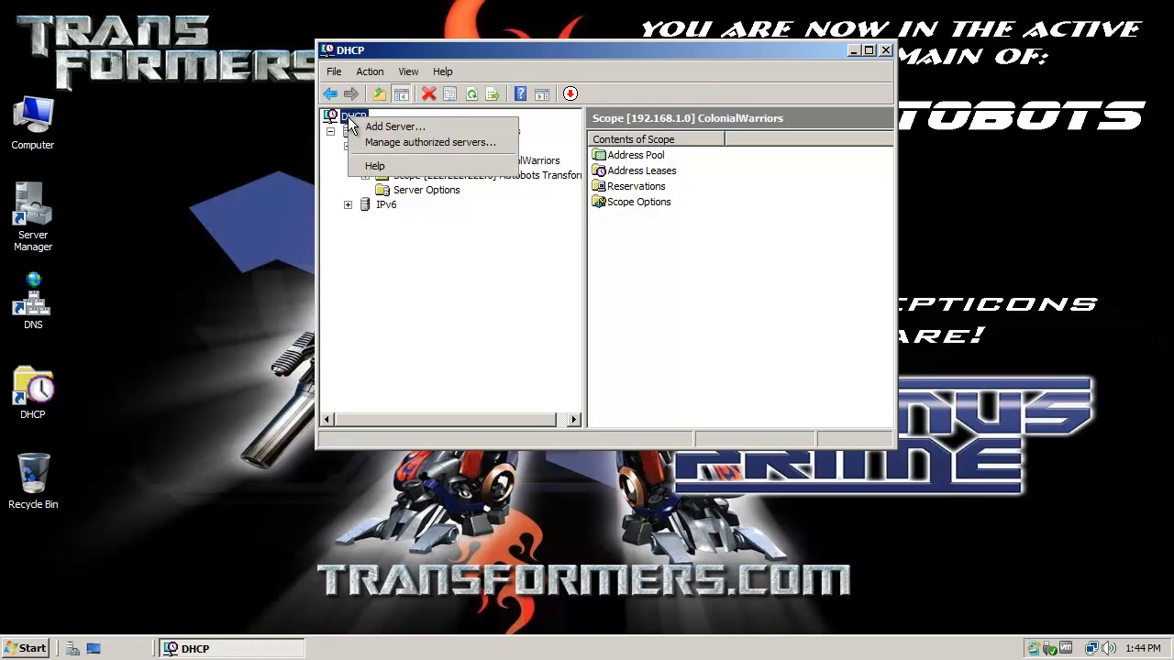
{"action": "left_click", "coordinate": [458, 52]}
{"action": "left_click", "coordinate": [405, 133]}
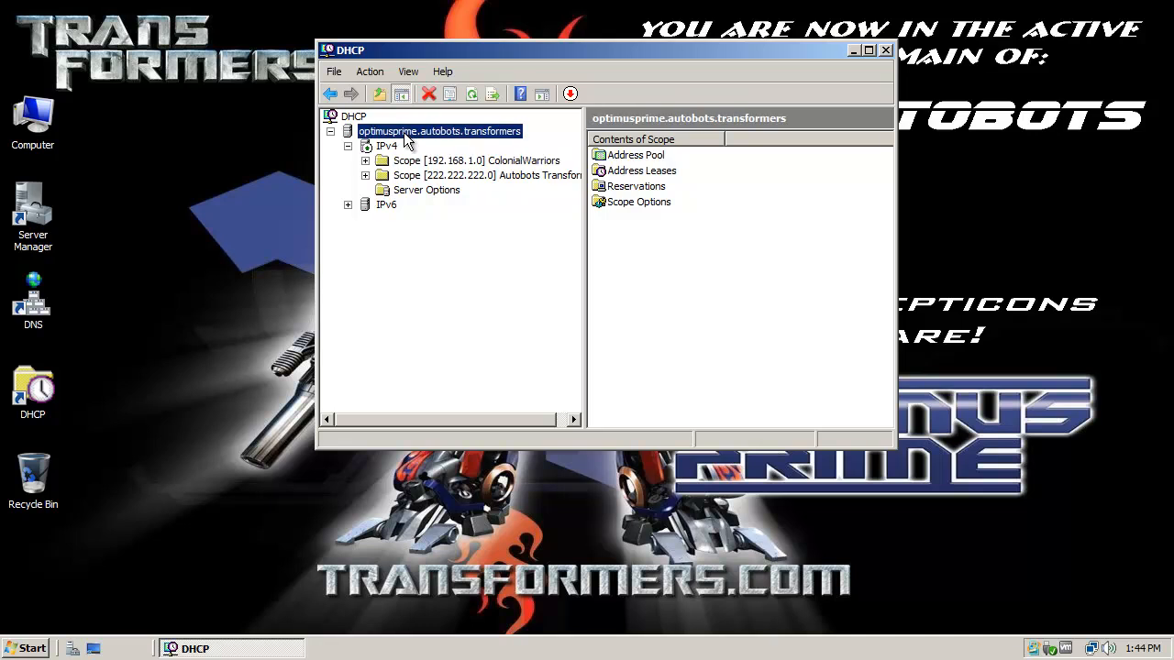
{"action": "right_click", "coordinate": [404, 134]}
{"action": "left_click", "coordinate": [437, 322]}
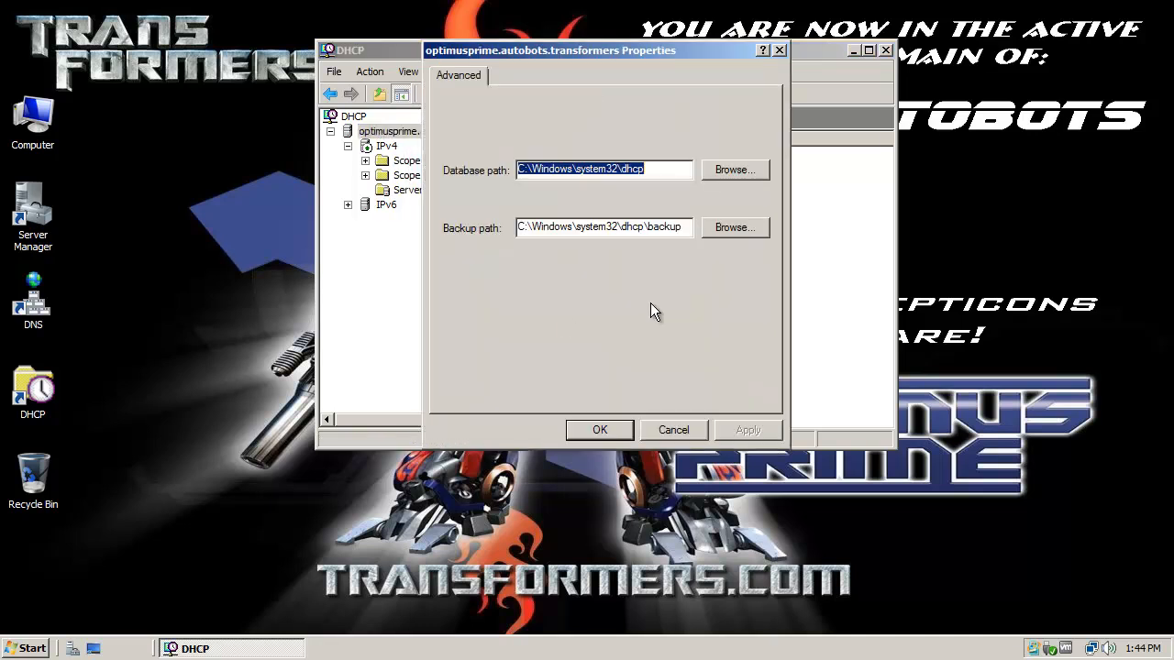
{"action": "left_click", "coordinate": [669, 431]}
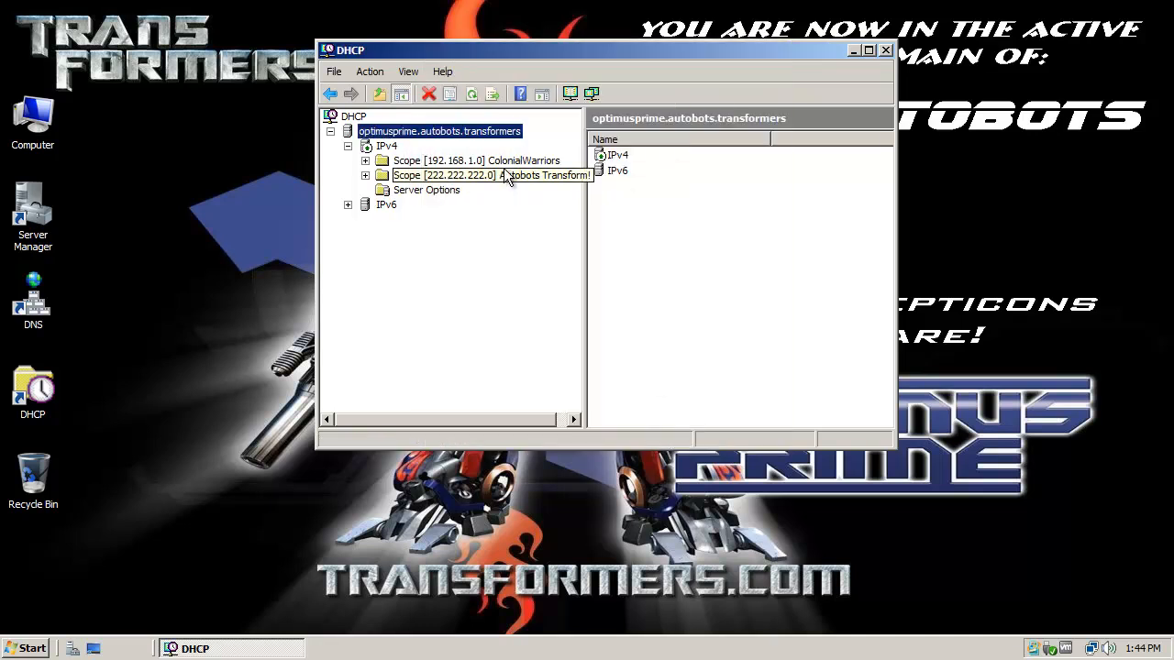
Step: Review the list of authorized DHCP servers, then close the DHCP console
{"action": "right_click", "coordinate": [348, 119]}
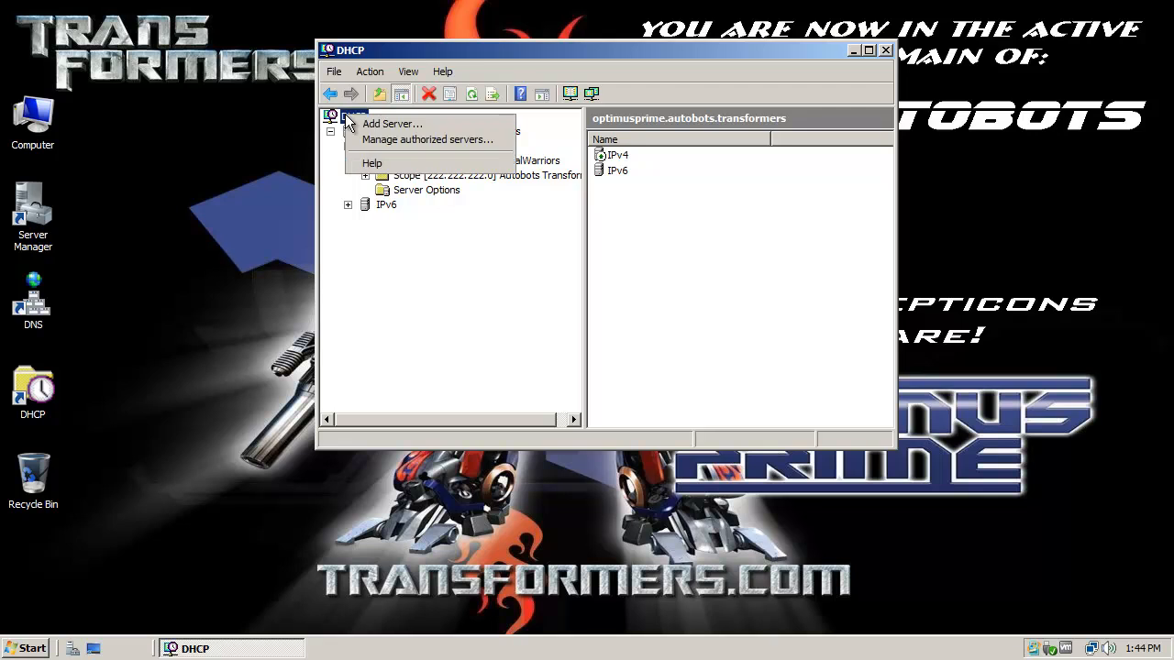
{"action": "left_click", "coordinate": [394, 139]}
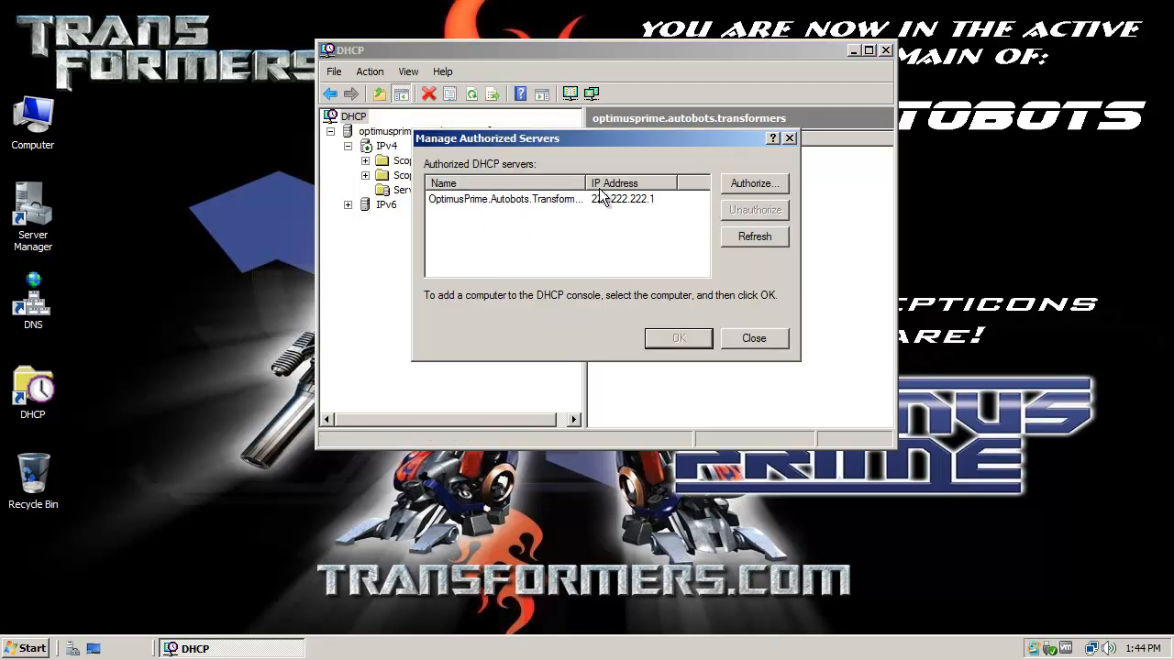
{"action": "left_click", "coordinate": [757, 339]}
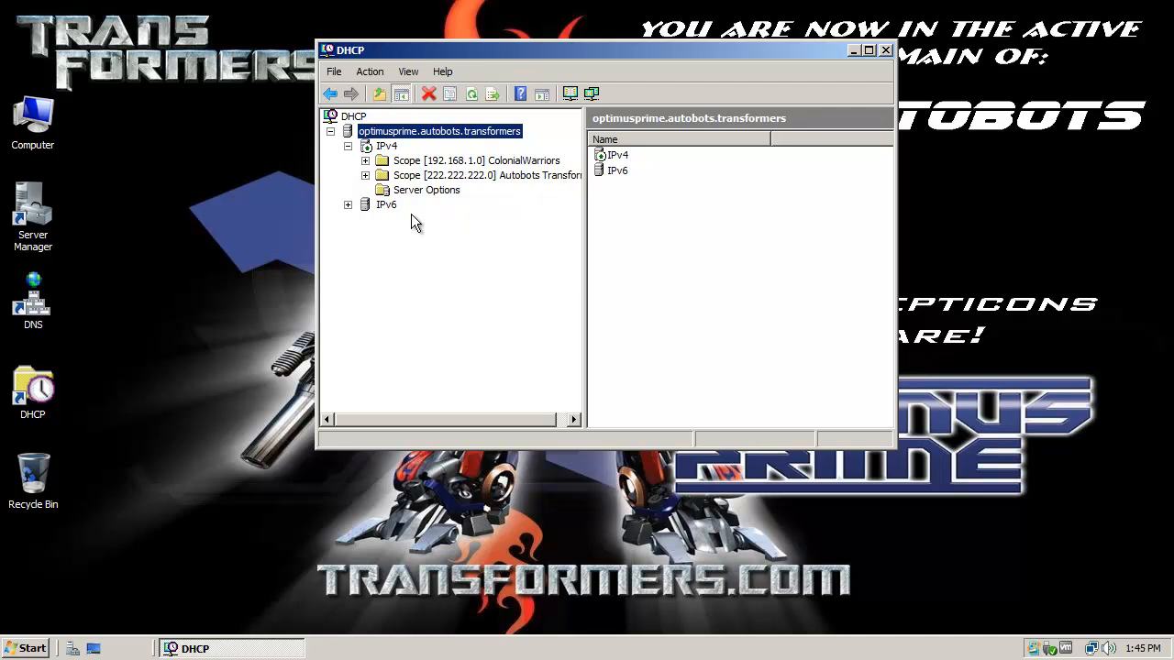
{"action": "left_click", "coordinate": [885, 49]}
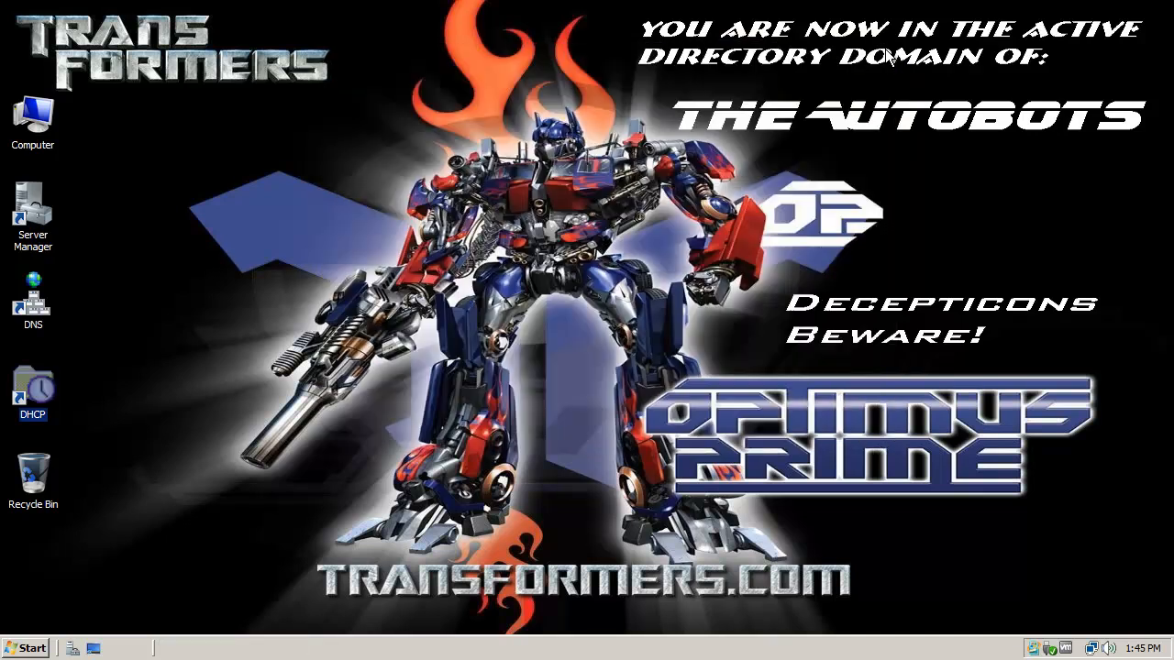